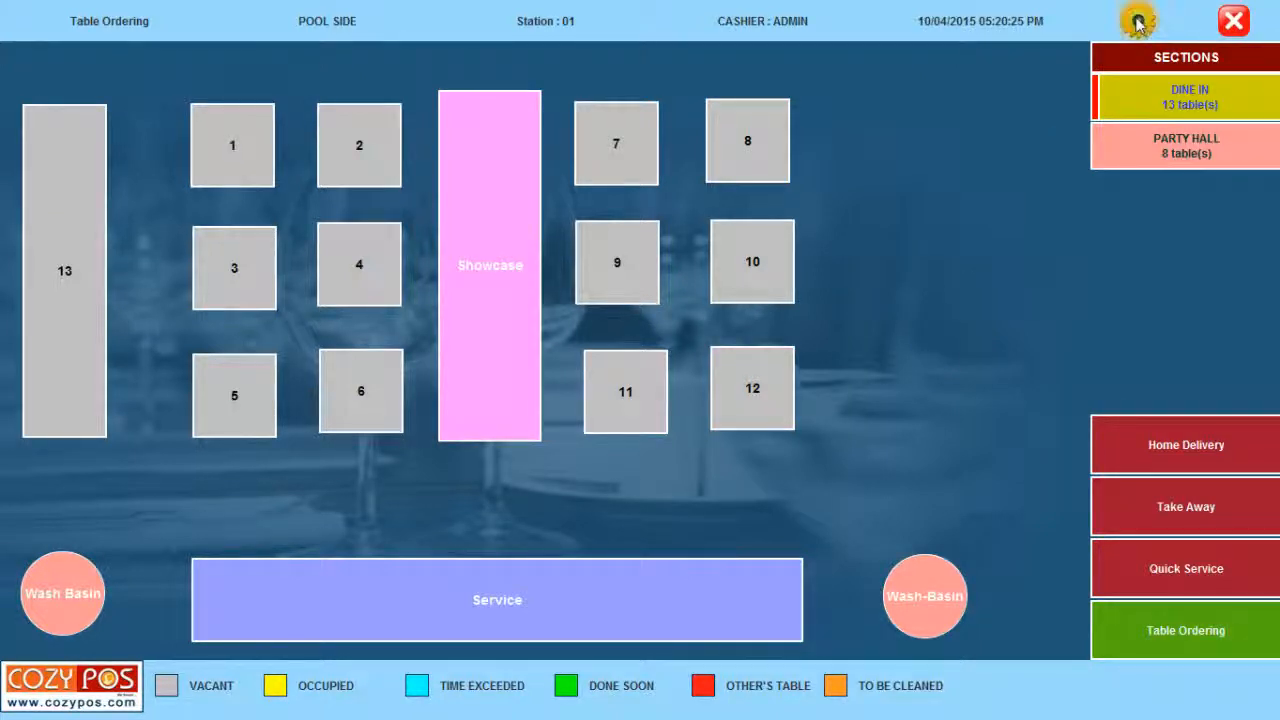
Unlock table layout editing from Setup's Edit Layout by entering the layout password.
left_click(1138, 22)
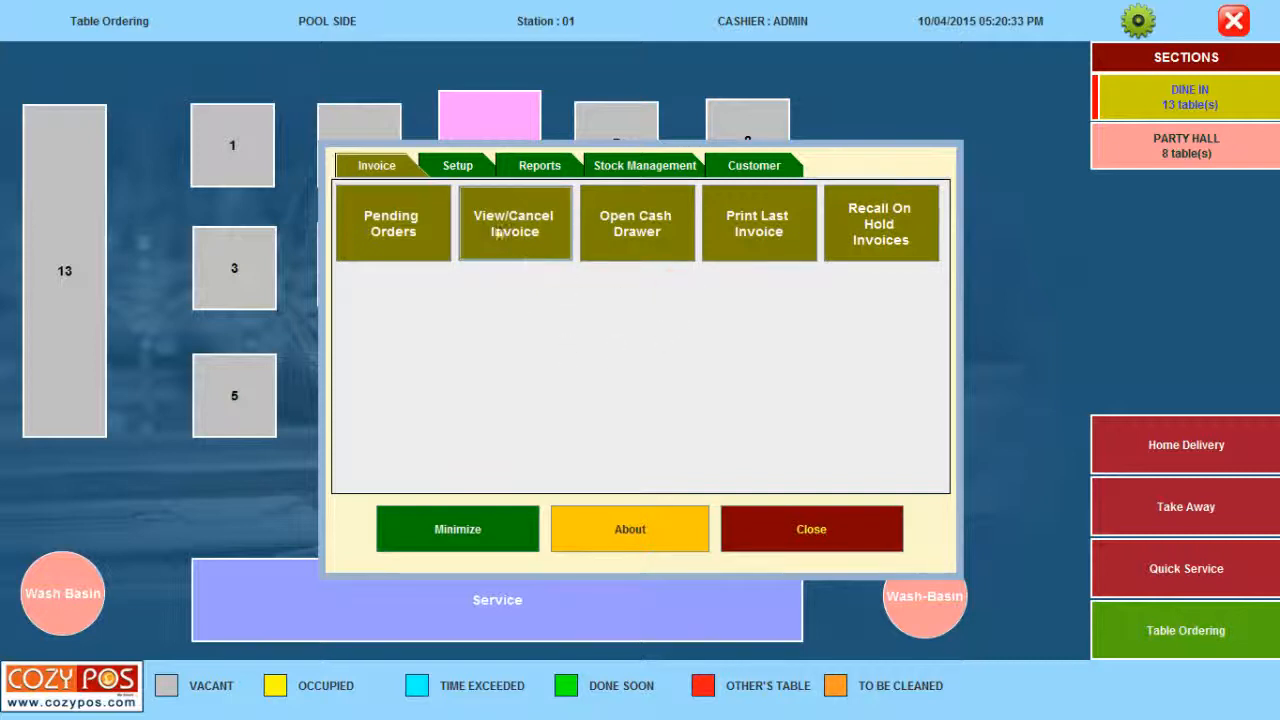
left_click(462, 168)
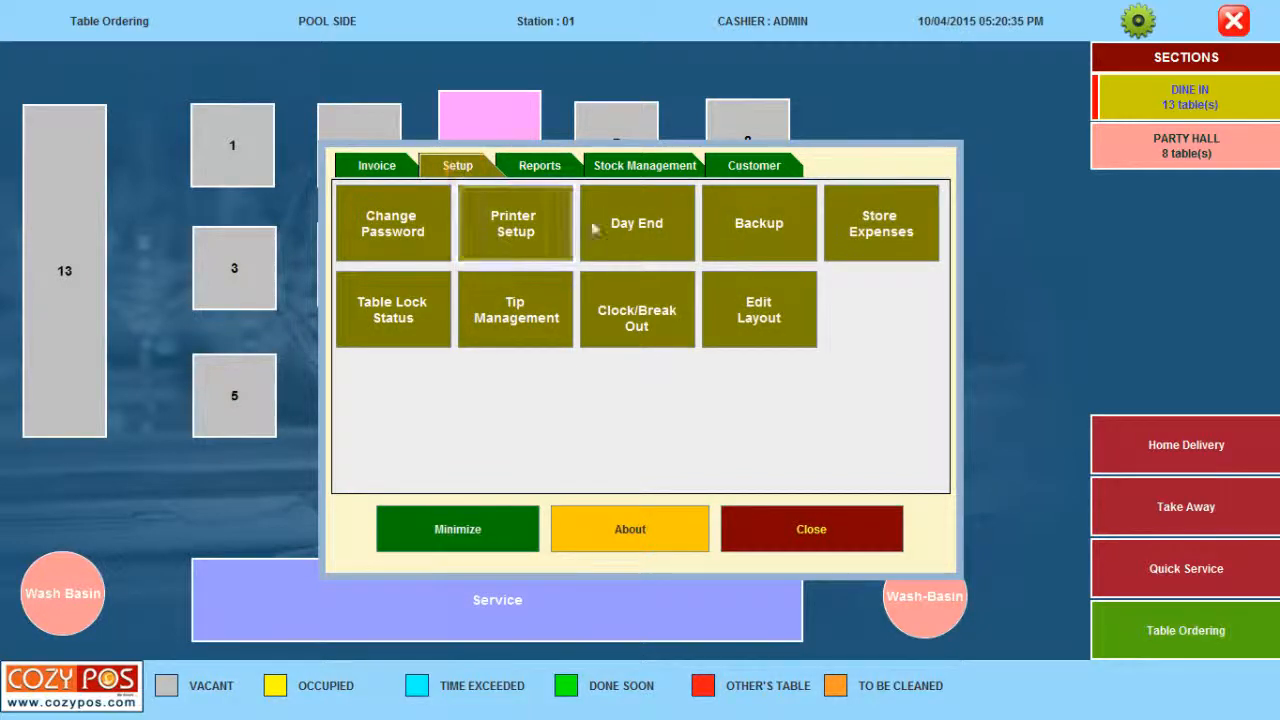
left_click(730, 312)
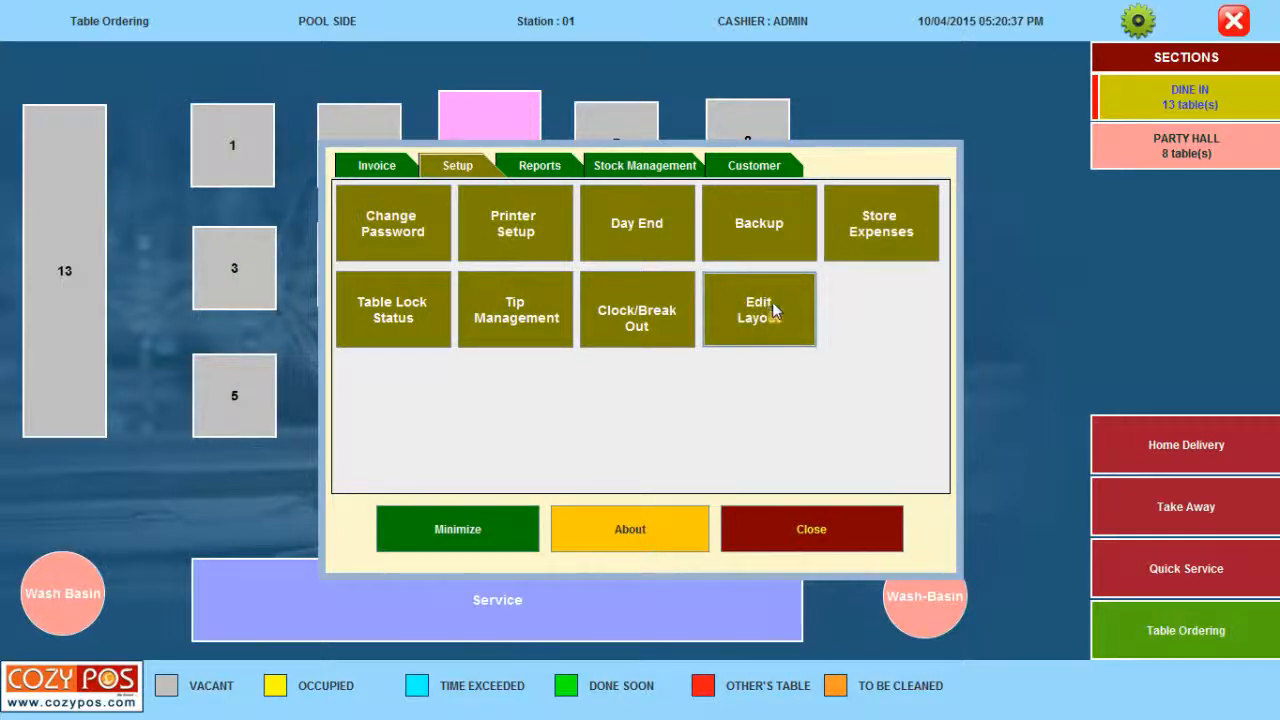
left_click(777, 302)
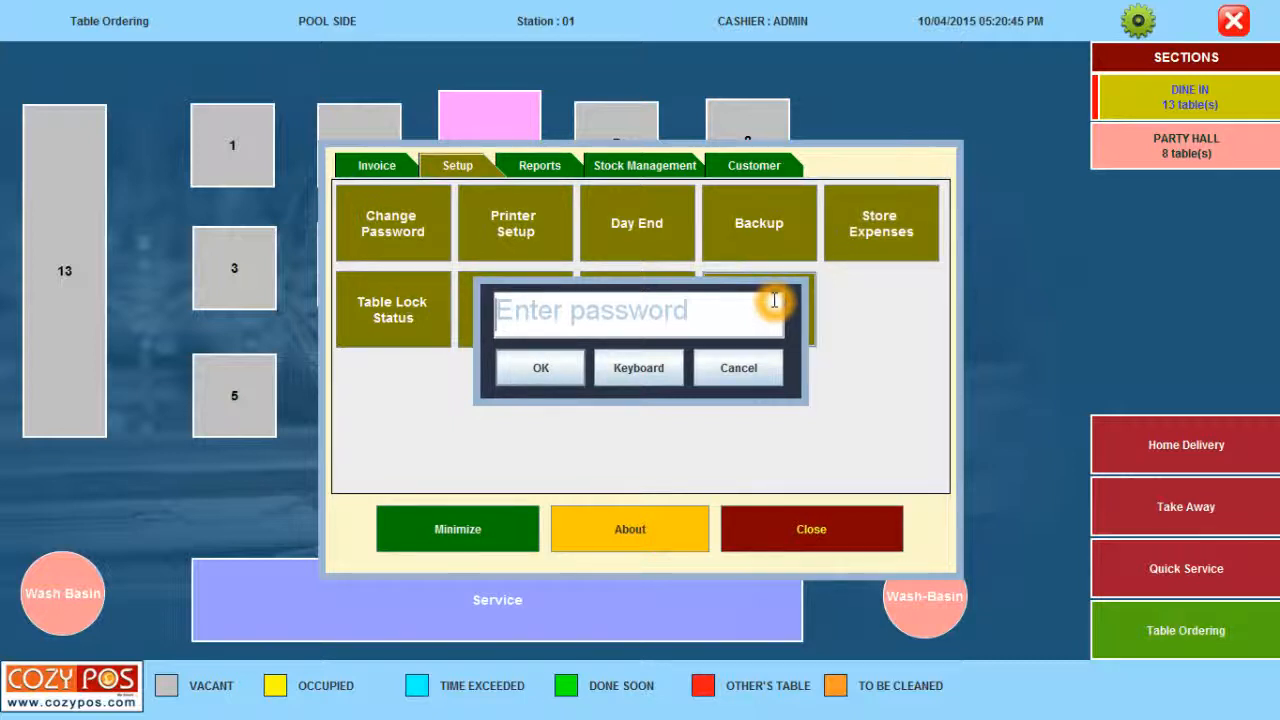
type("admin")
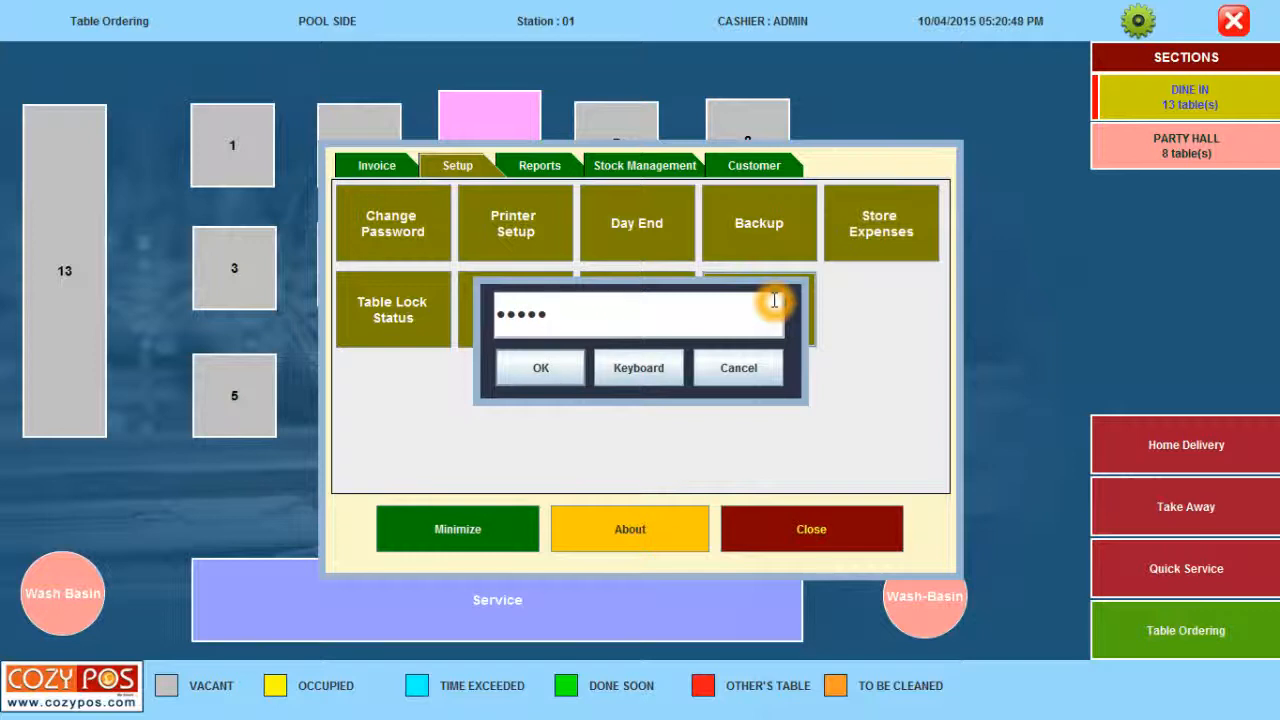
left_click(534, 367)
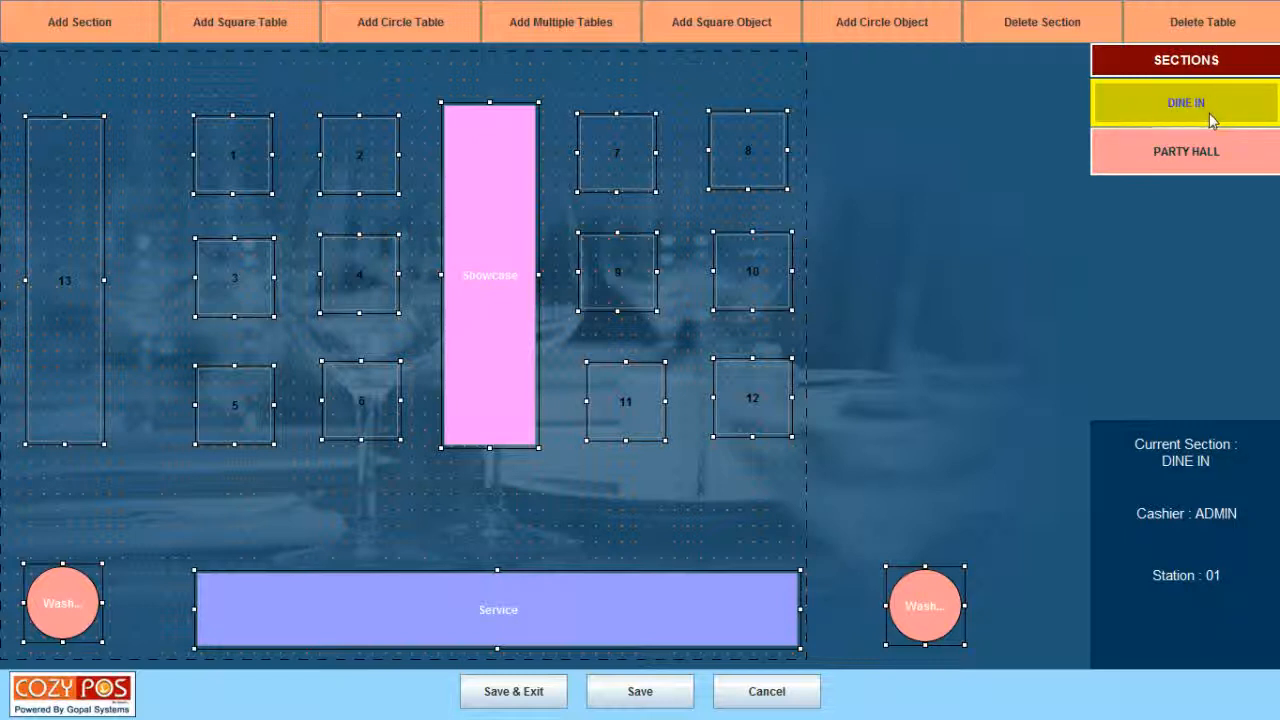
View the PARTY HALL floor plan, then return to DINE IN.
left_click(1178, 158)
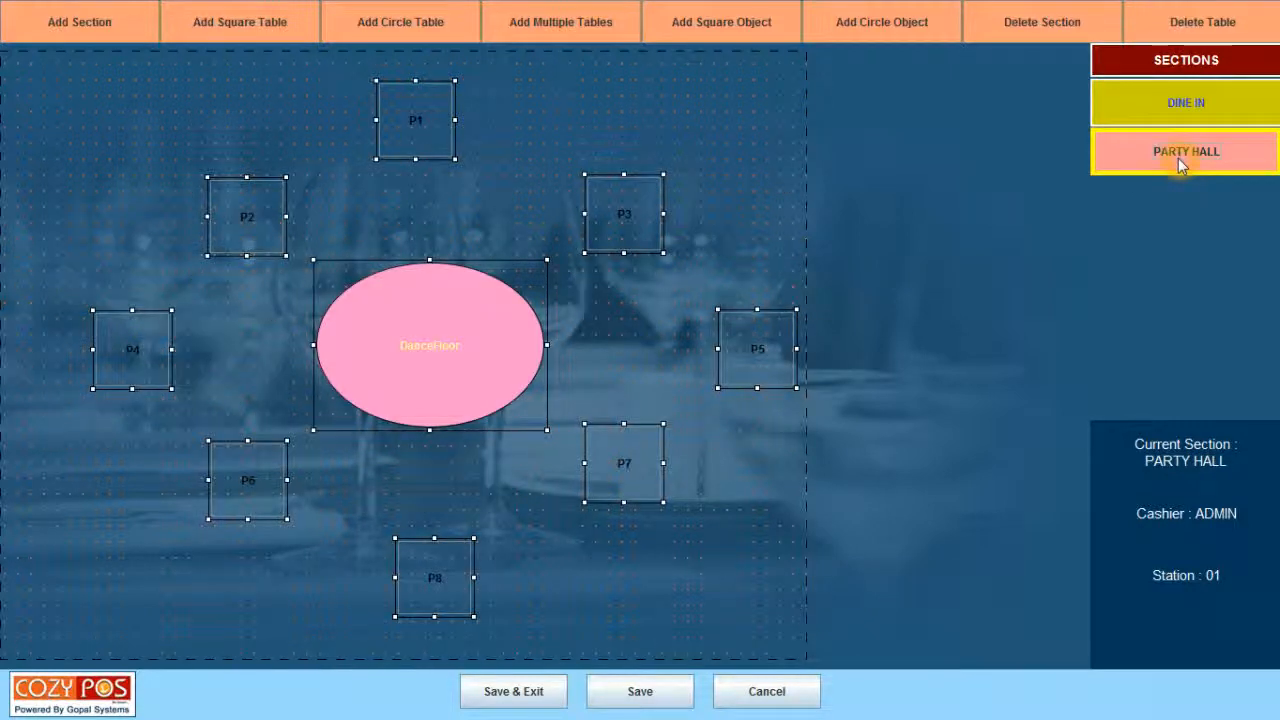
left_click(1172, 112)
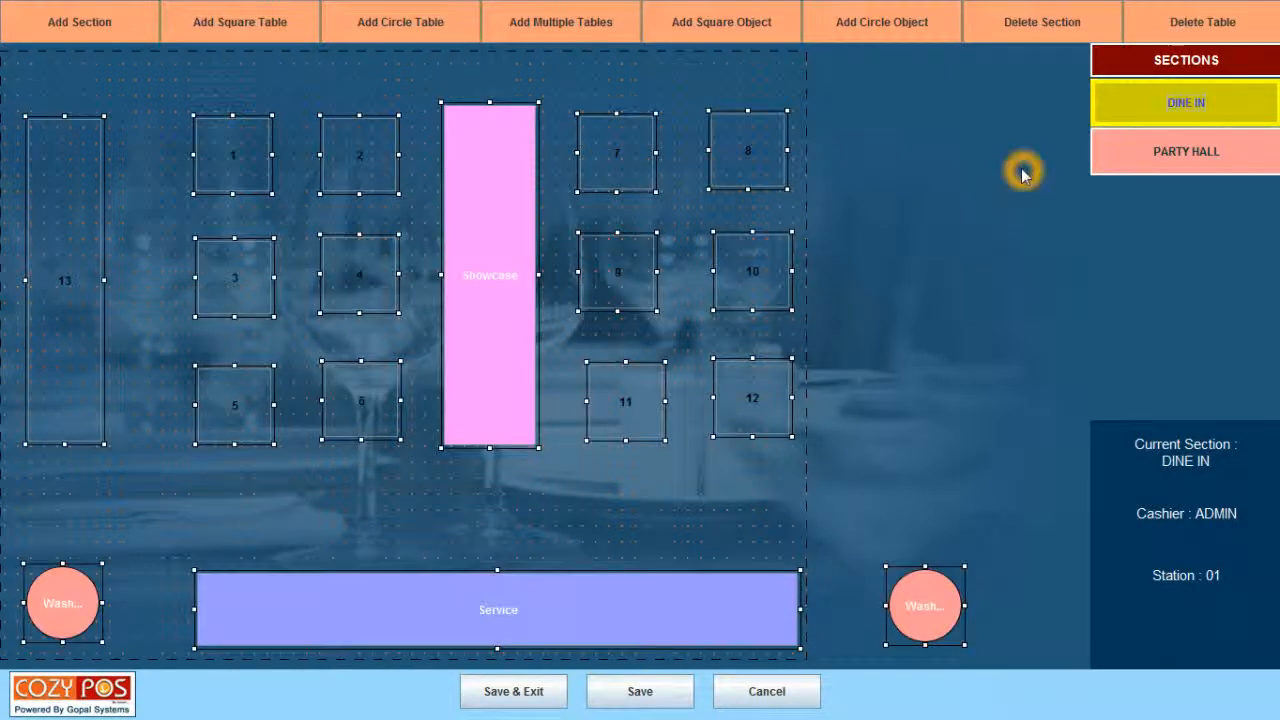
Start a new dining section named POOL SIDE.
left_click(84, 22)
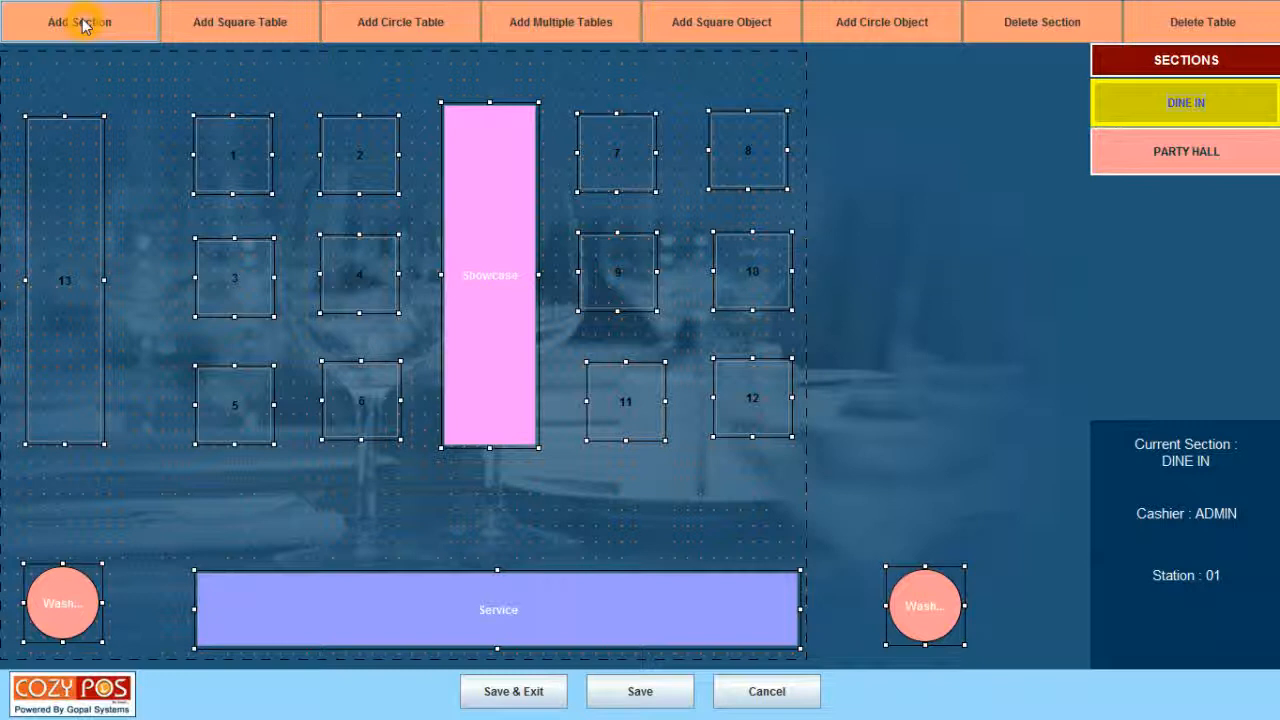
left_click(84, 24)
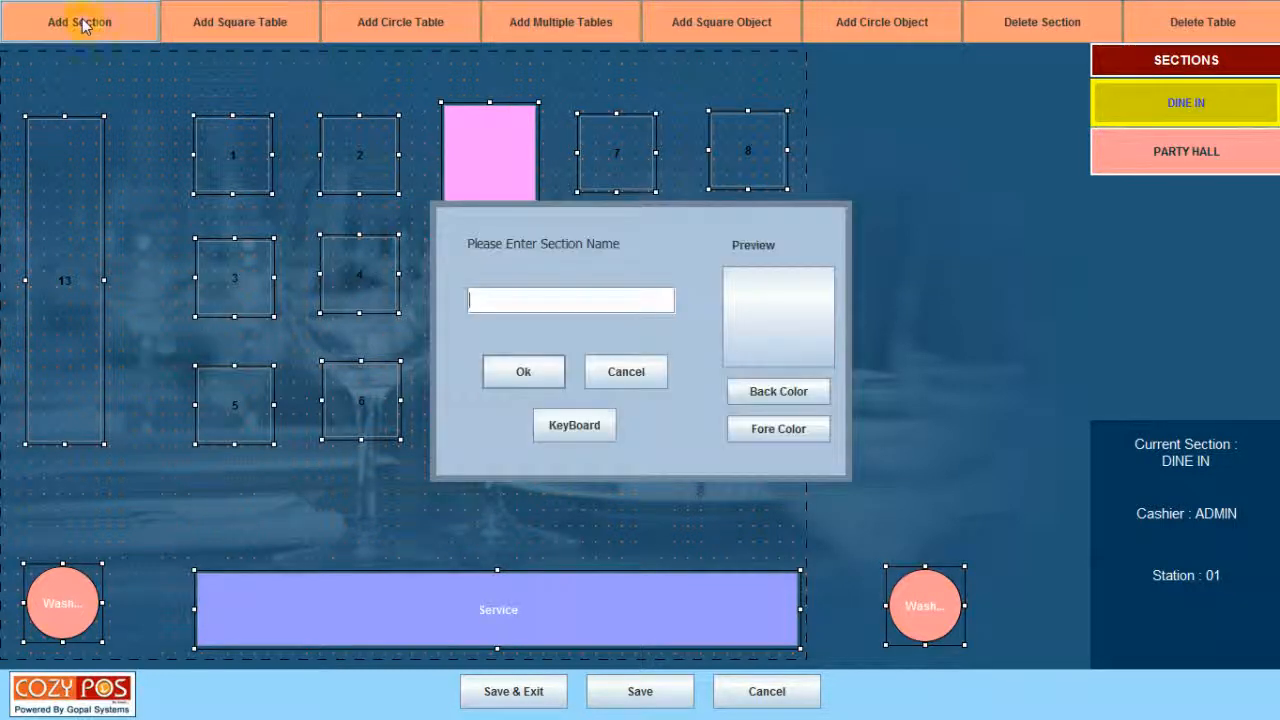
left_click(634, 250)
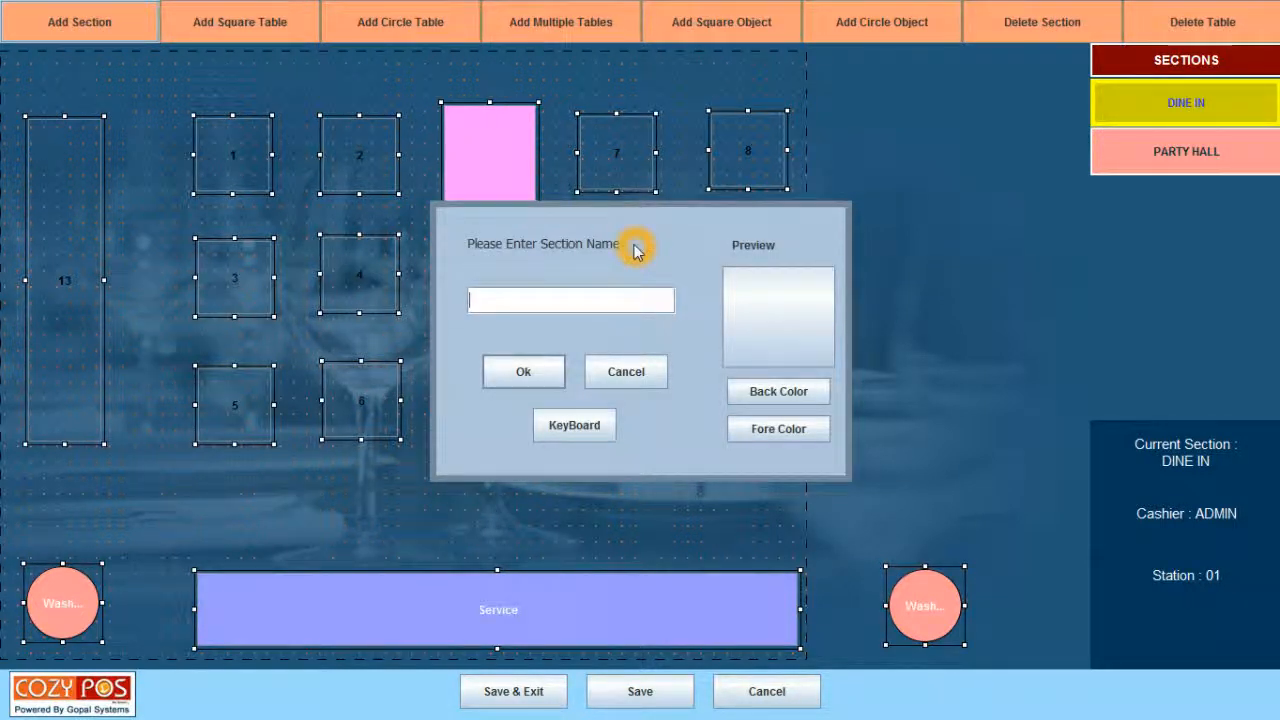
left_click(640, 272)
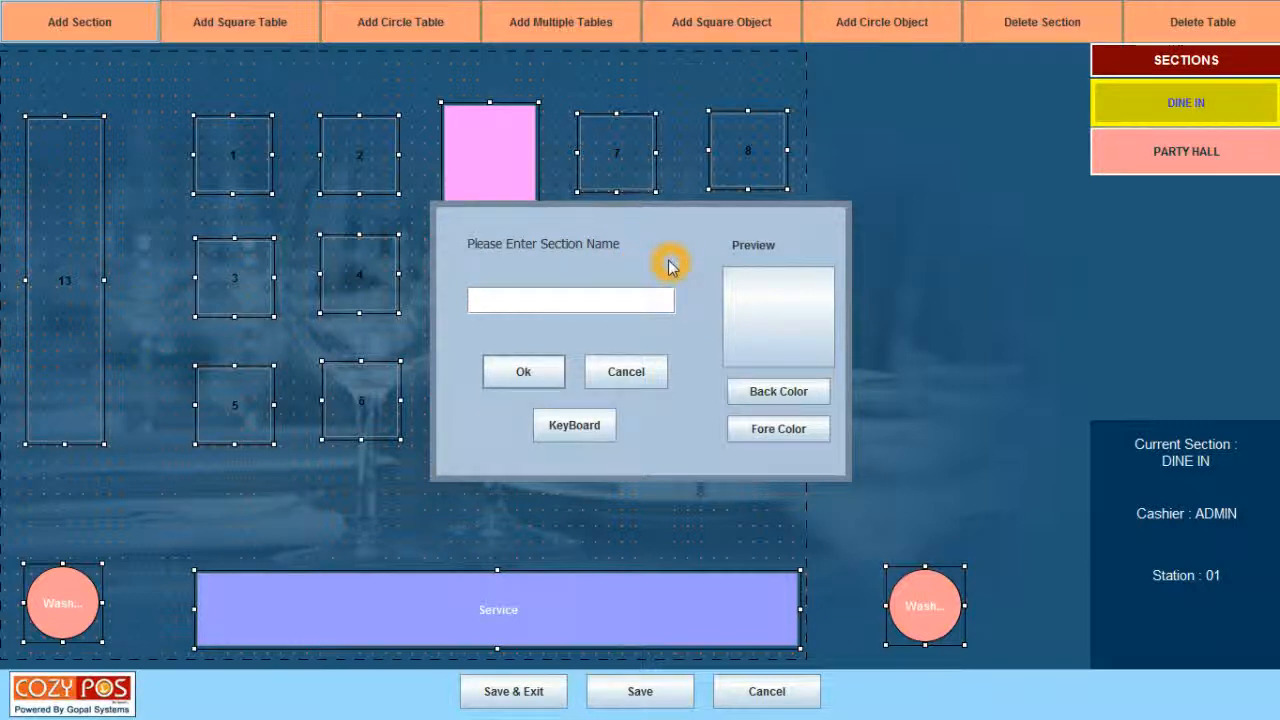
type("POOL SIDE")
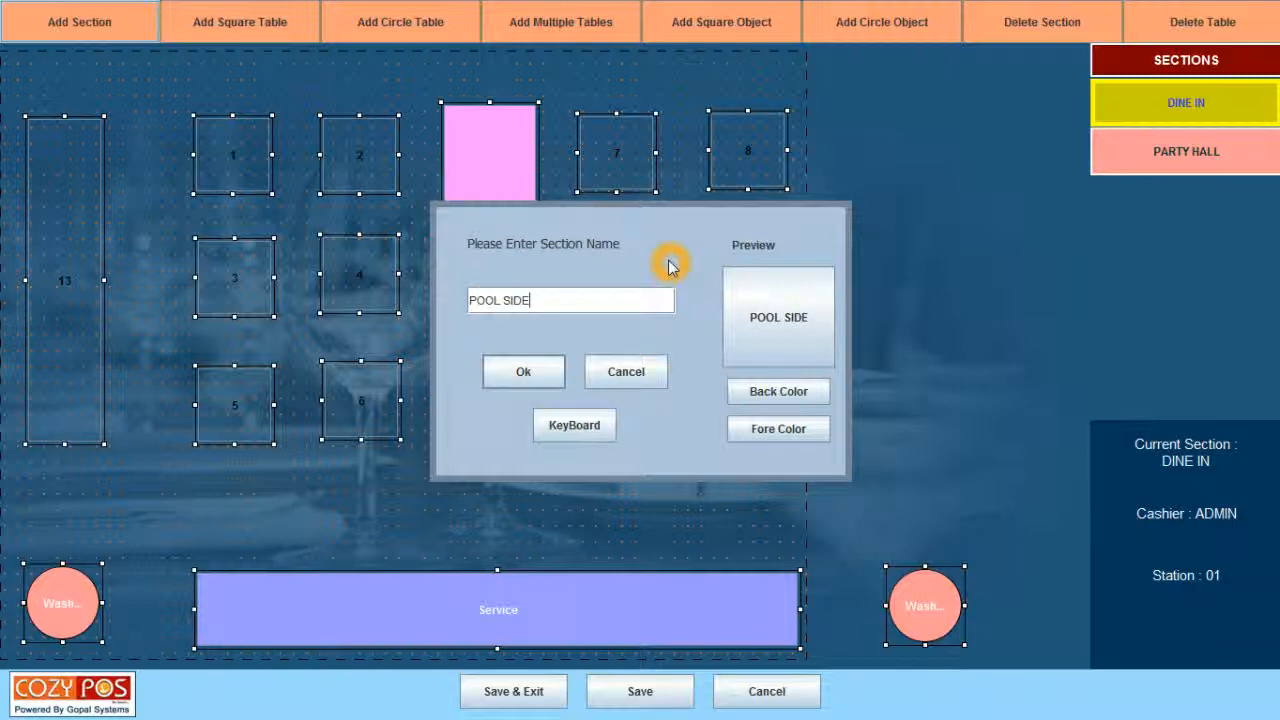
Give POOL SIDE white fore colour and orange back colour, then submit it.
left_click(770, 429)
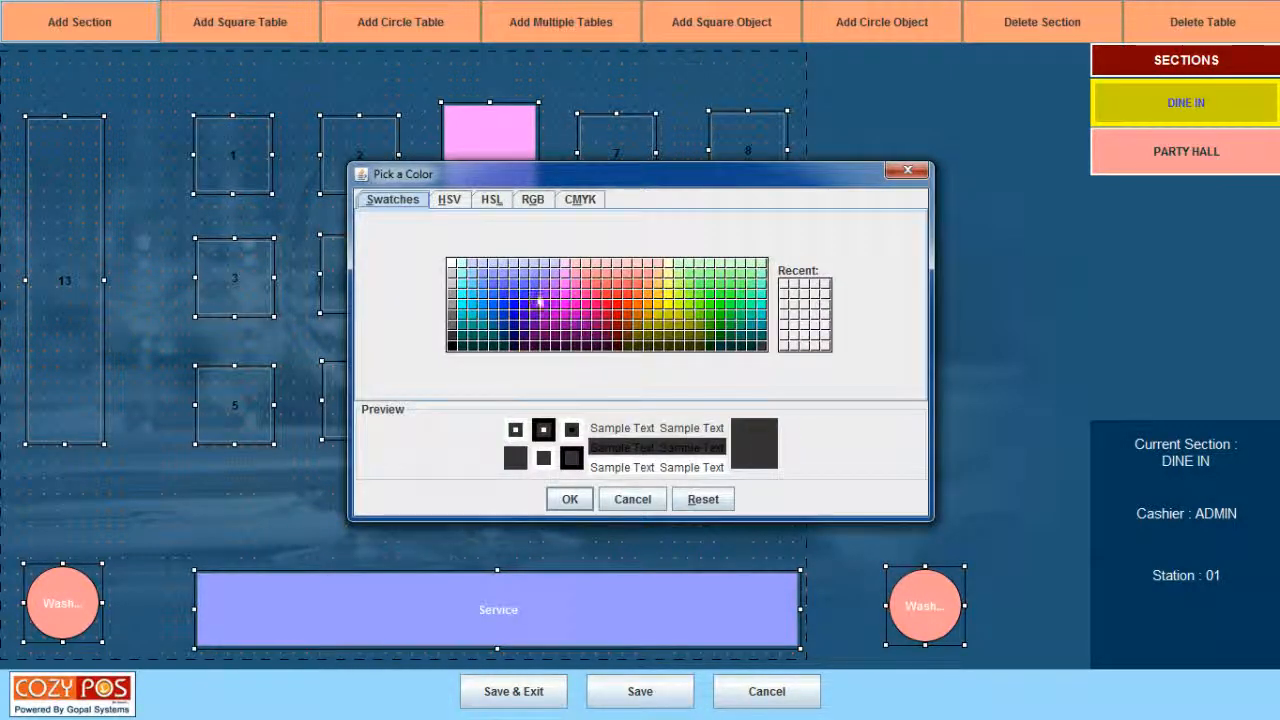
left_click(451, 263)
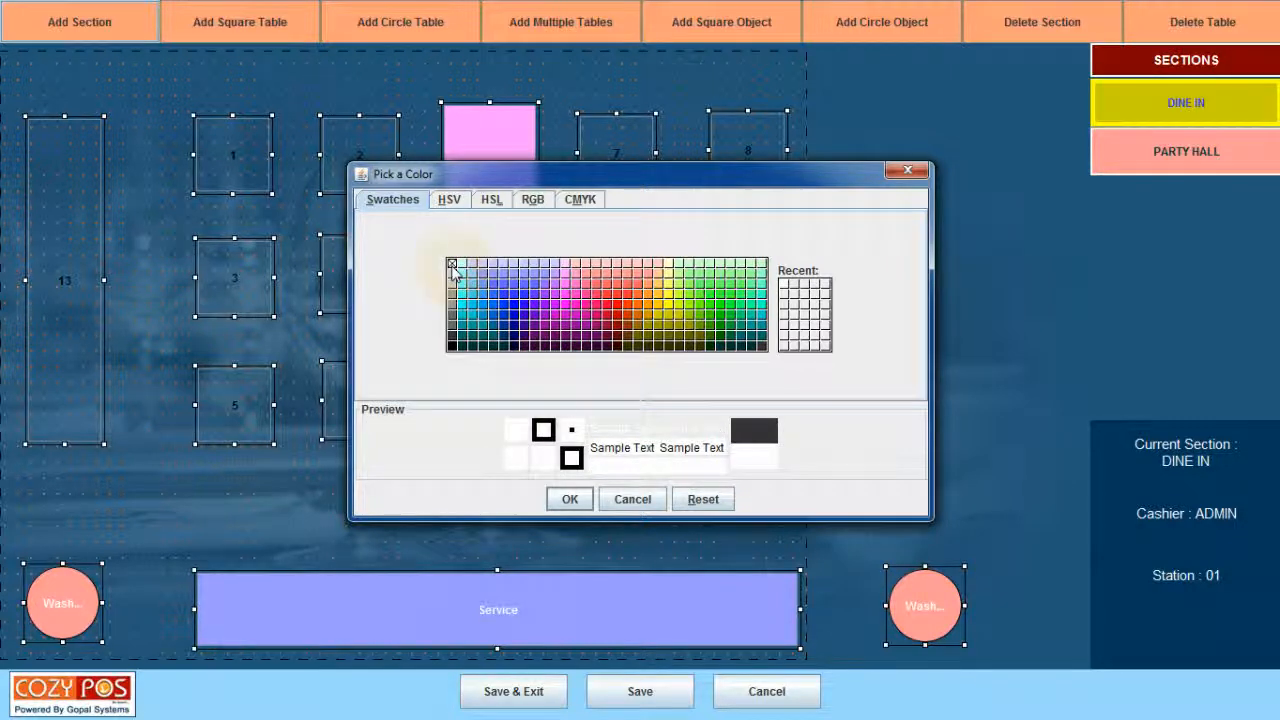
left_click(570, 497)
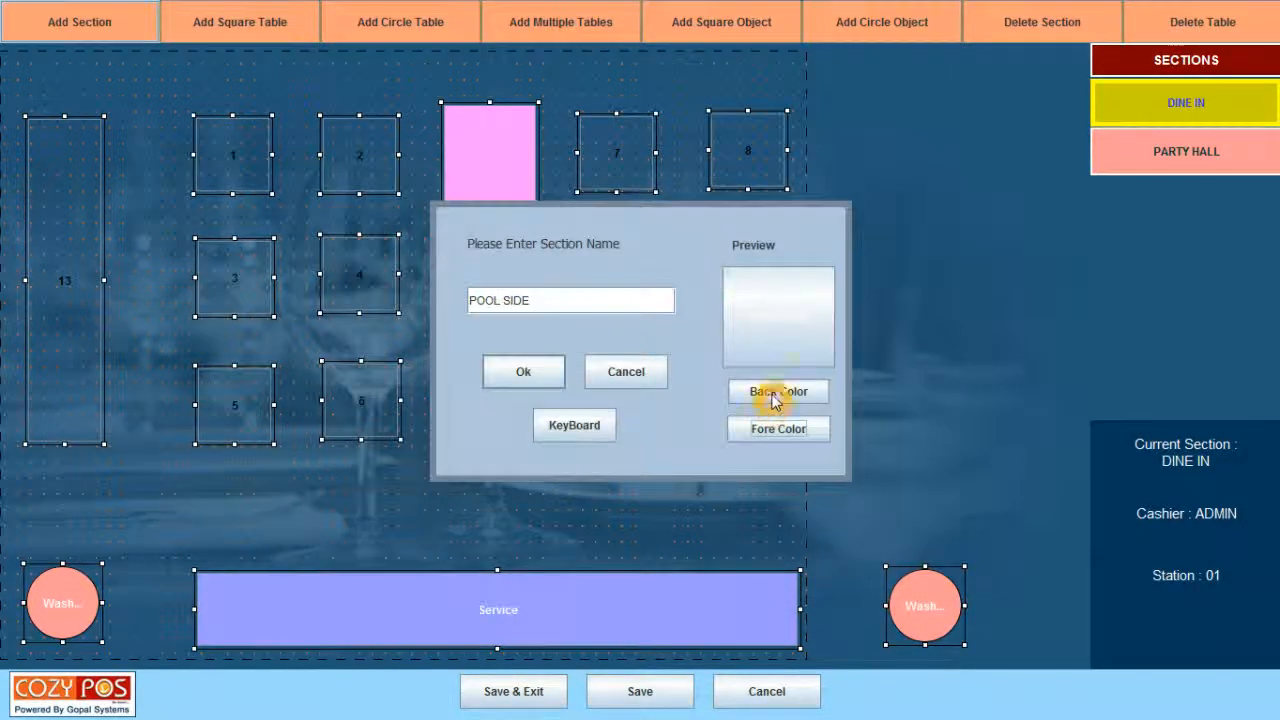
left_click(774, 398)
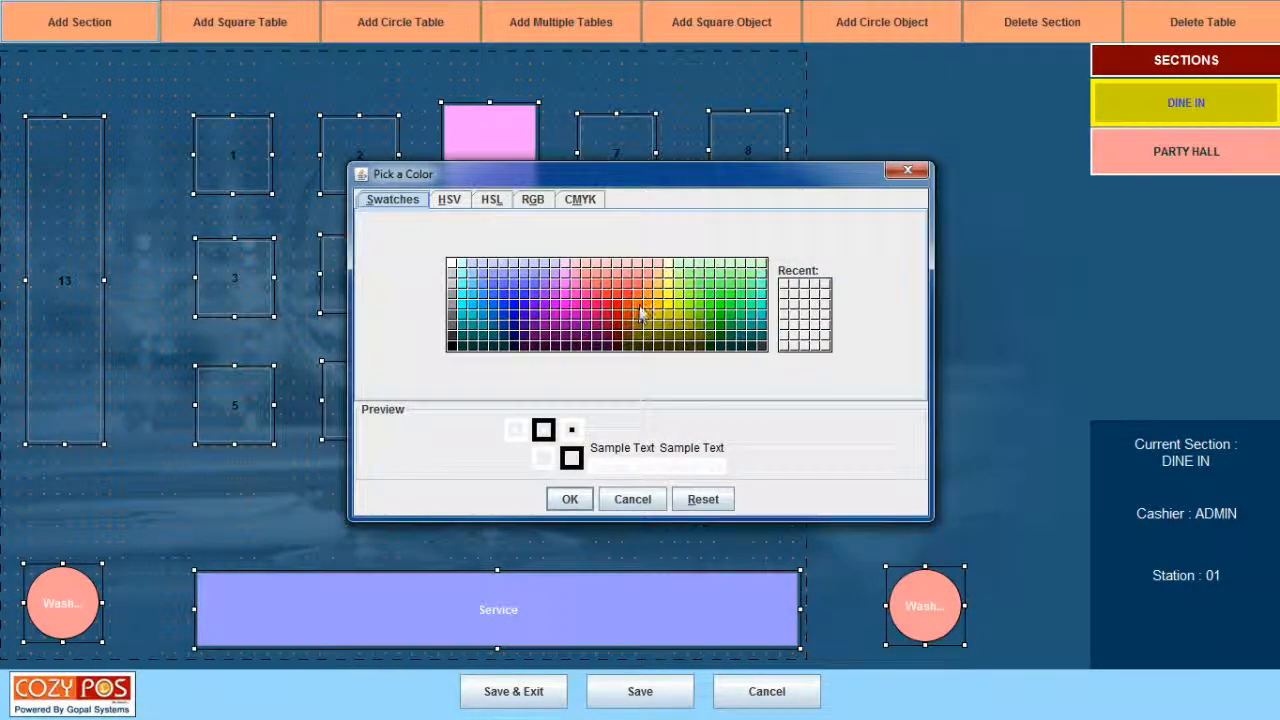
left_click(639, 309)
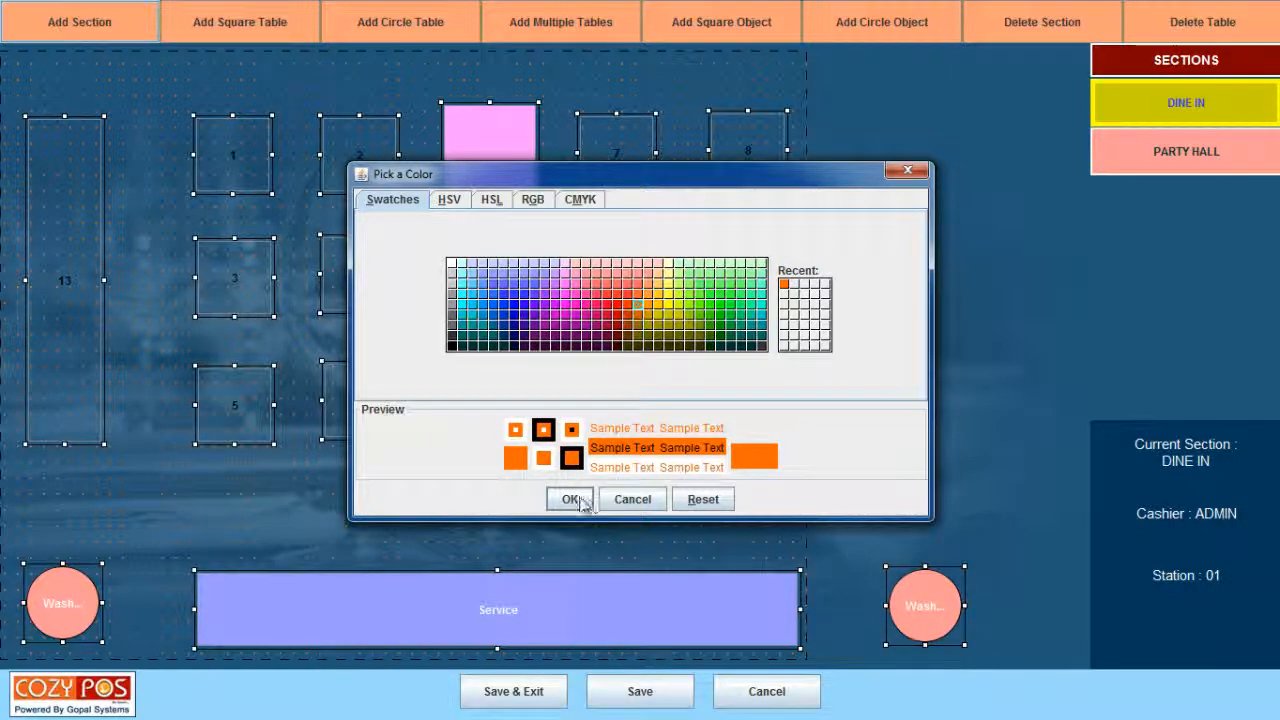
left_click(581, 501)
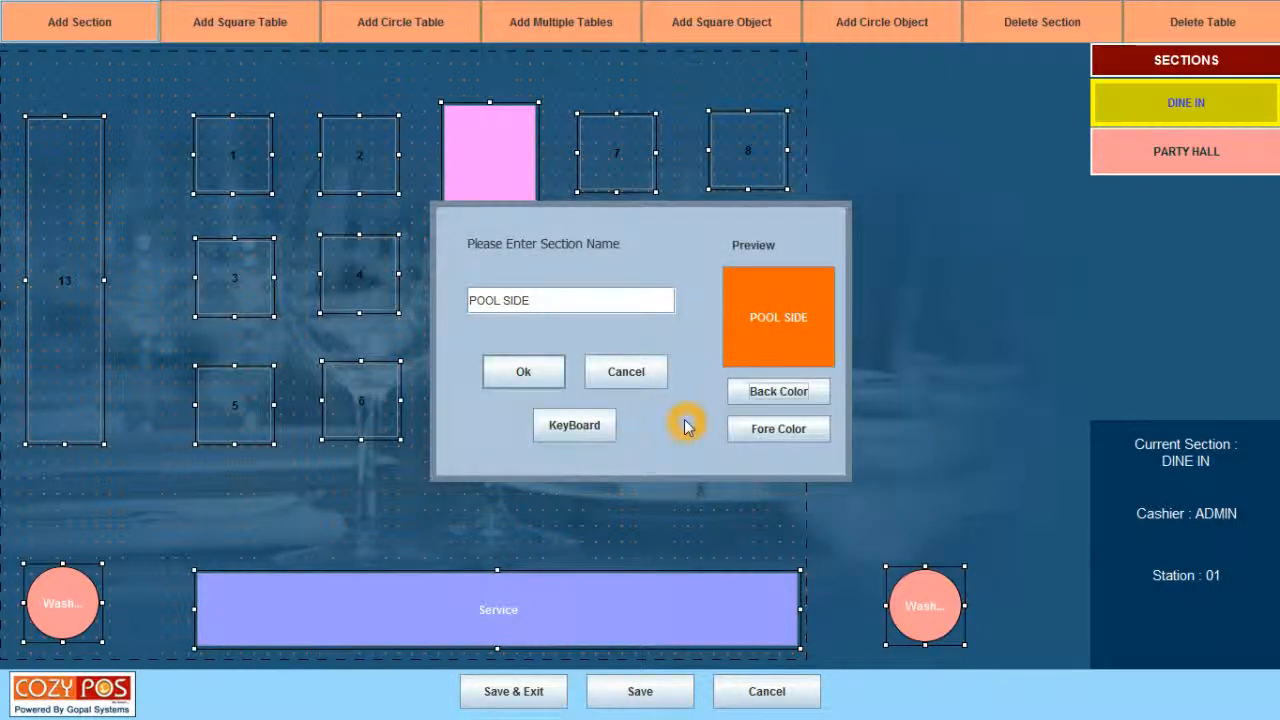
left_click(546, 373)
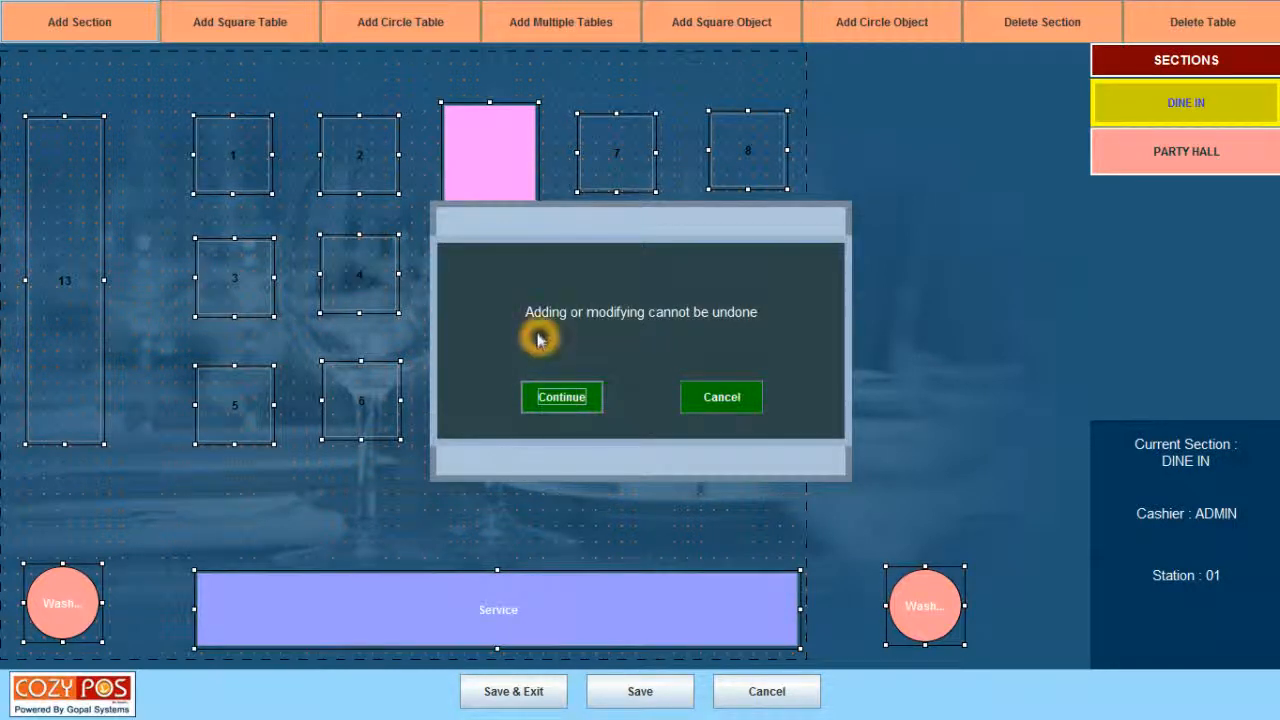
Accept the cannot-be-undone warning and switch to the empty POOL SIDE floor plan.
left_click(559, 331)
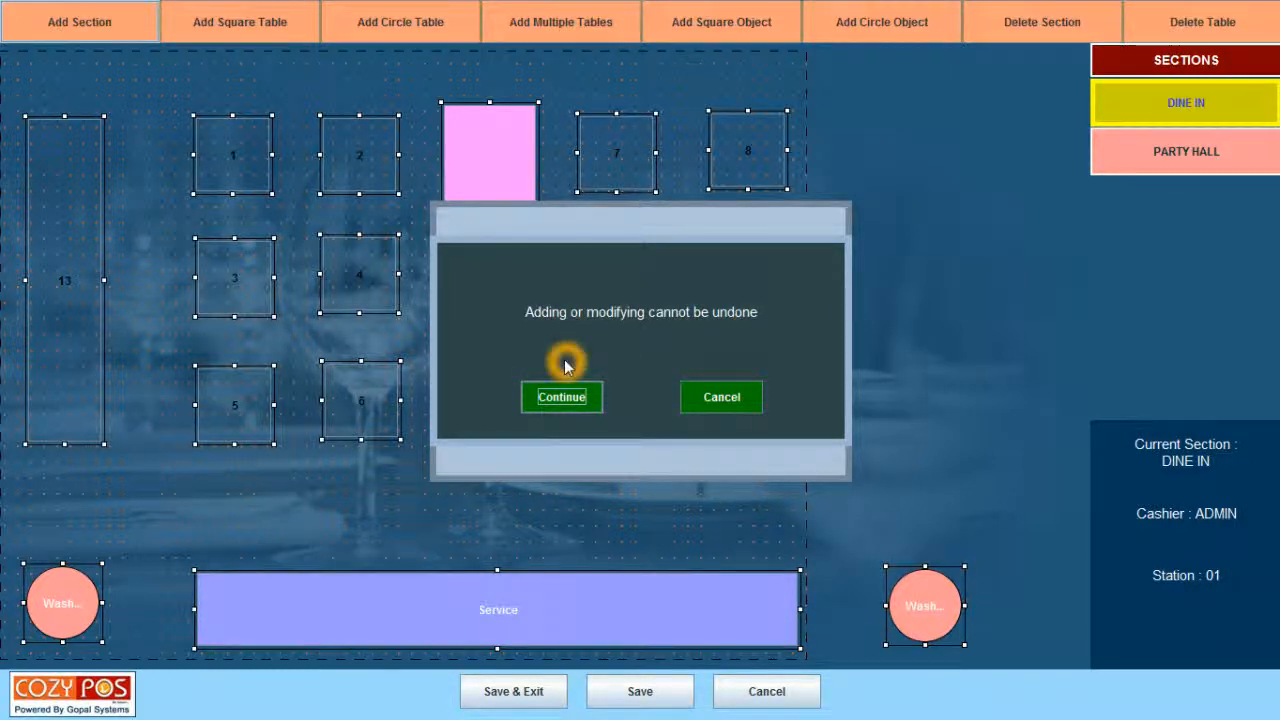
left_click(566, 406)
left_click(562, 397)
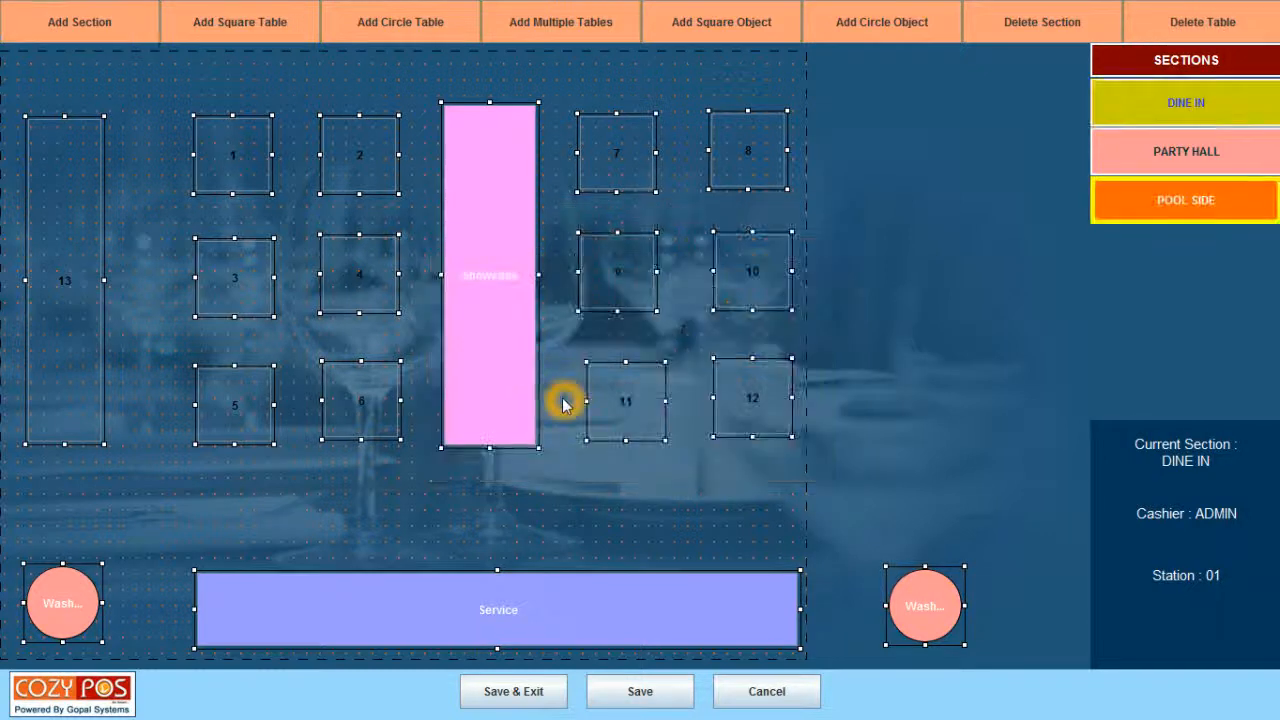
left_click(1179, 200)
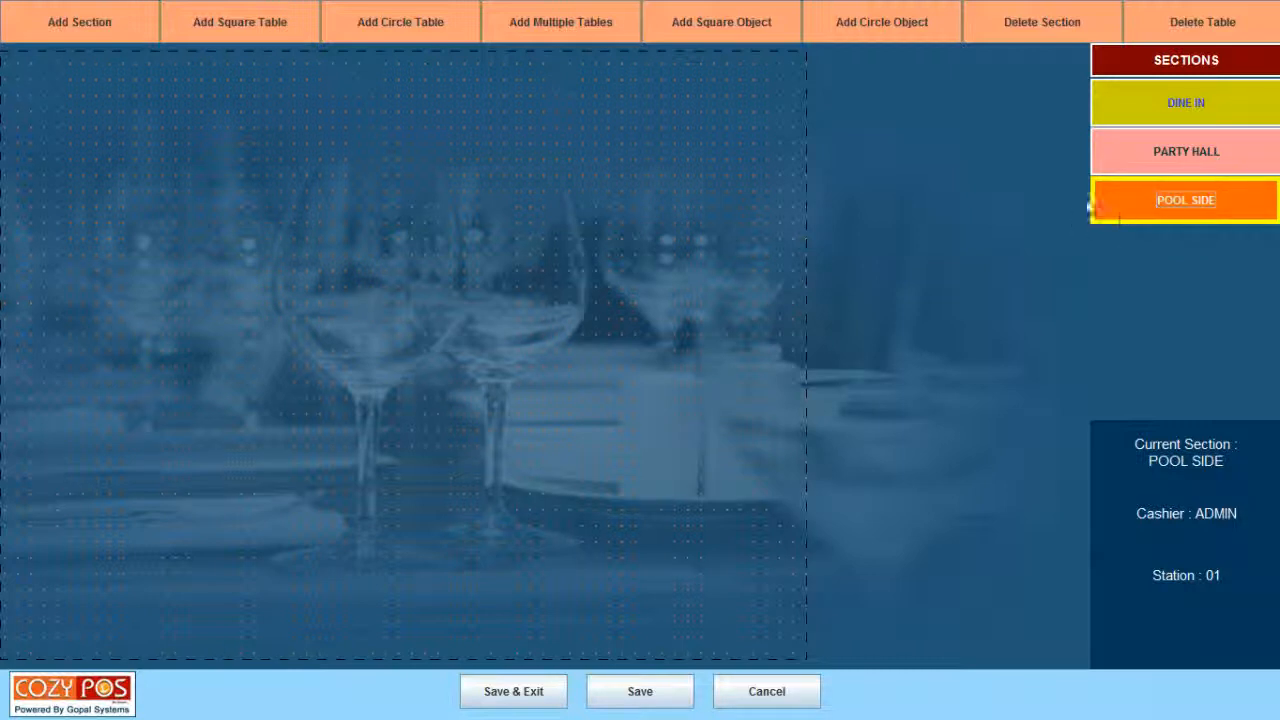
left_click(1031, 207)
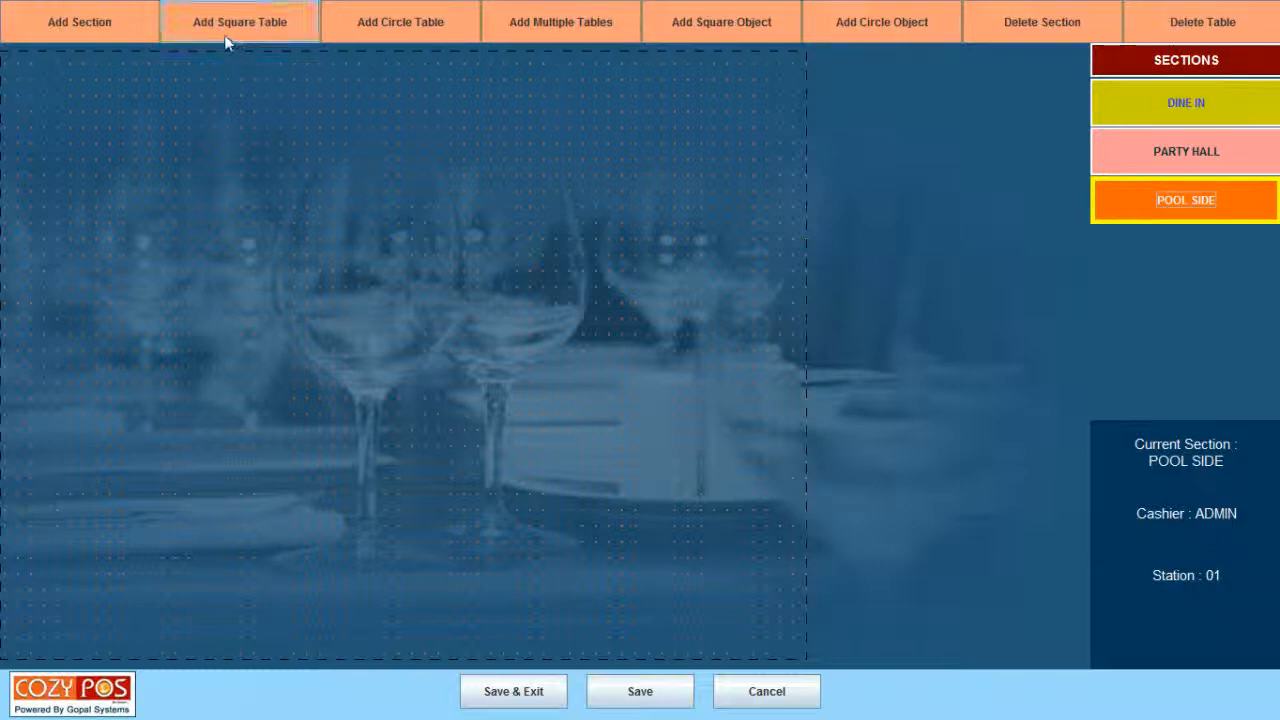
Create square table 101 with a table capacity of 4 and confirm the warning.
left_click(277, 37)
left_click(266, 34)
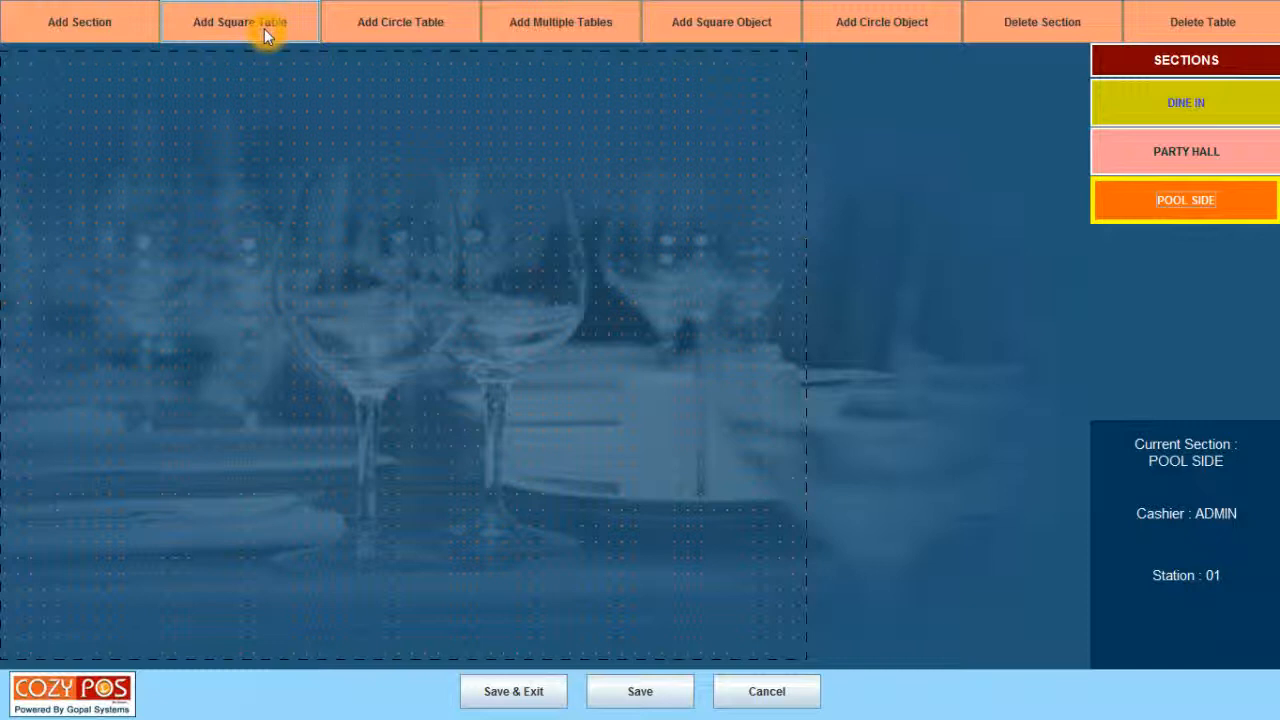
left_click(333, 94)
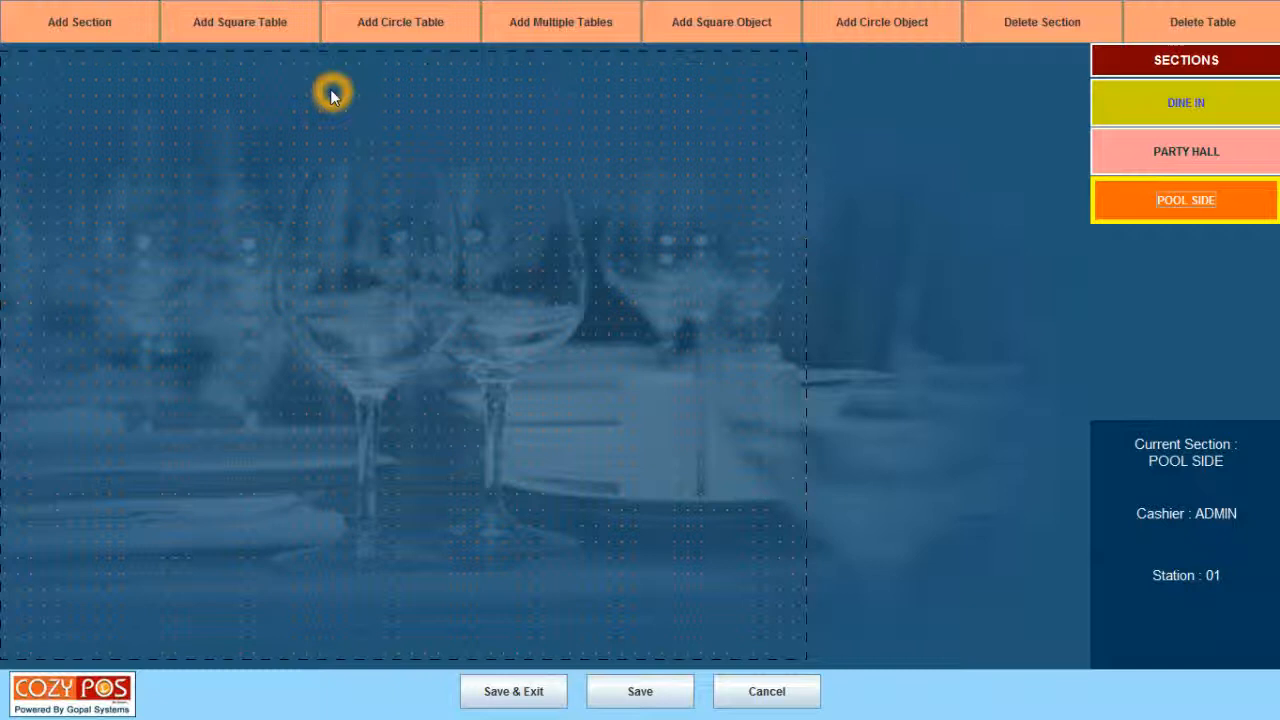
left_click(235, 28)
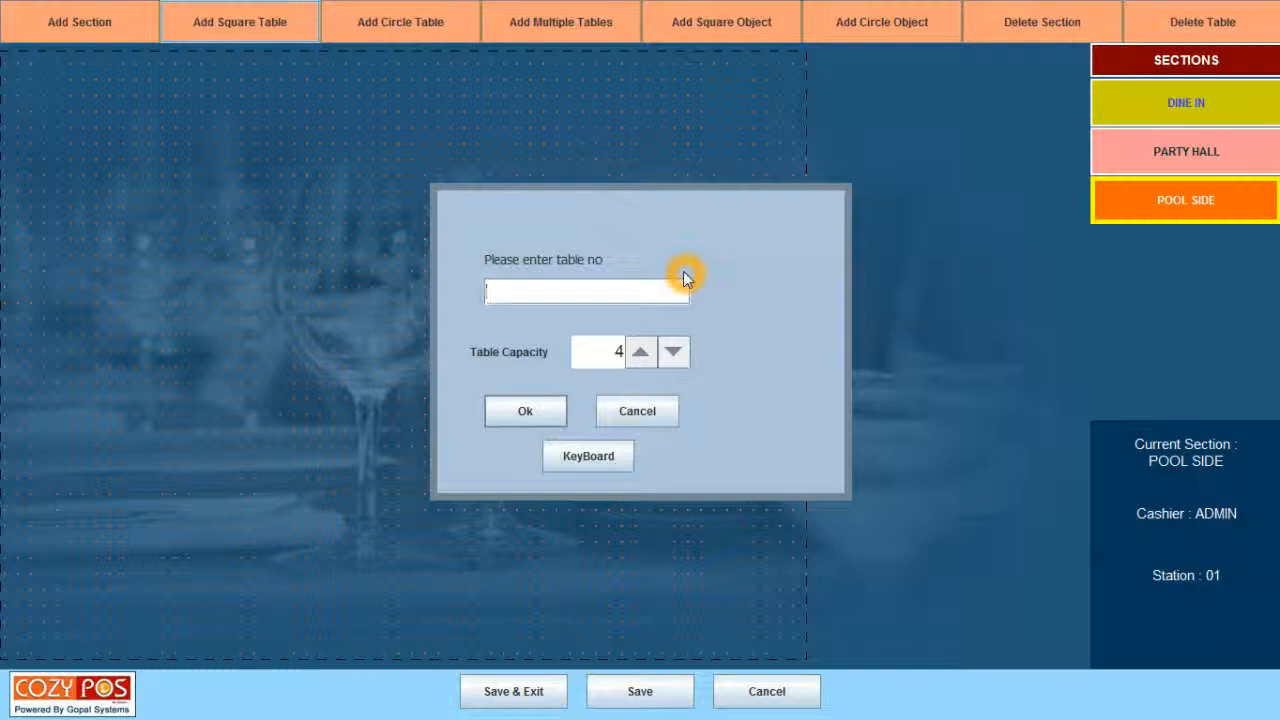
type("101")
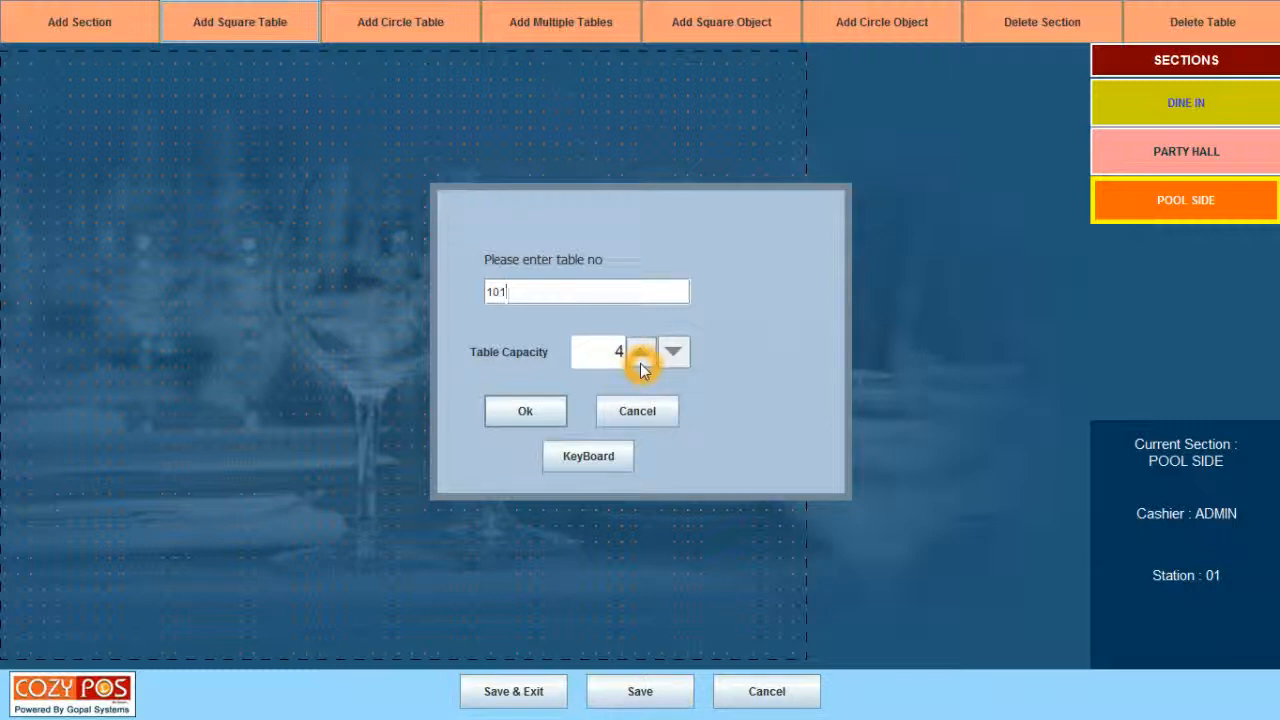
left_click(642, 362)
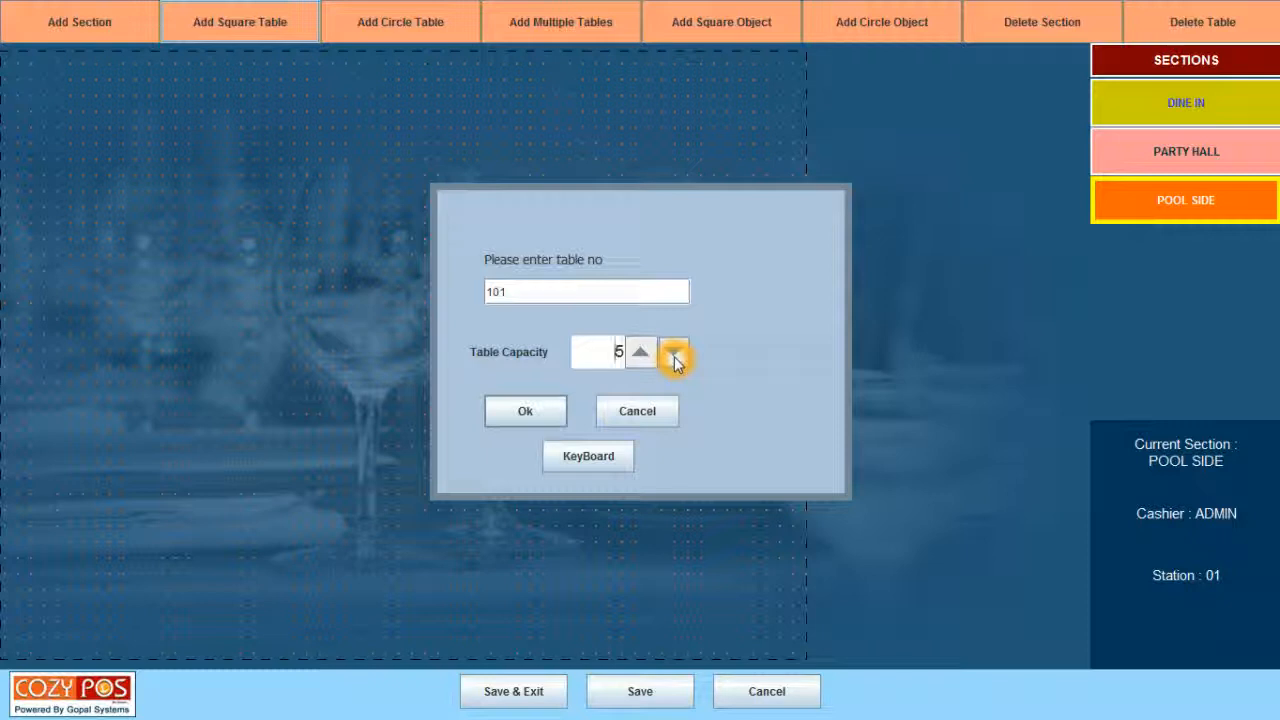
left_click(674, 356)
left_click(674, 356)
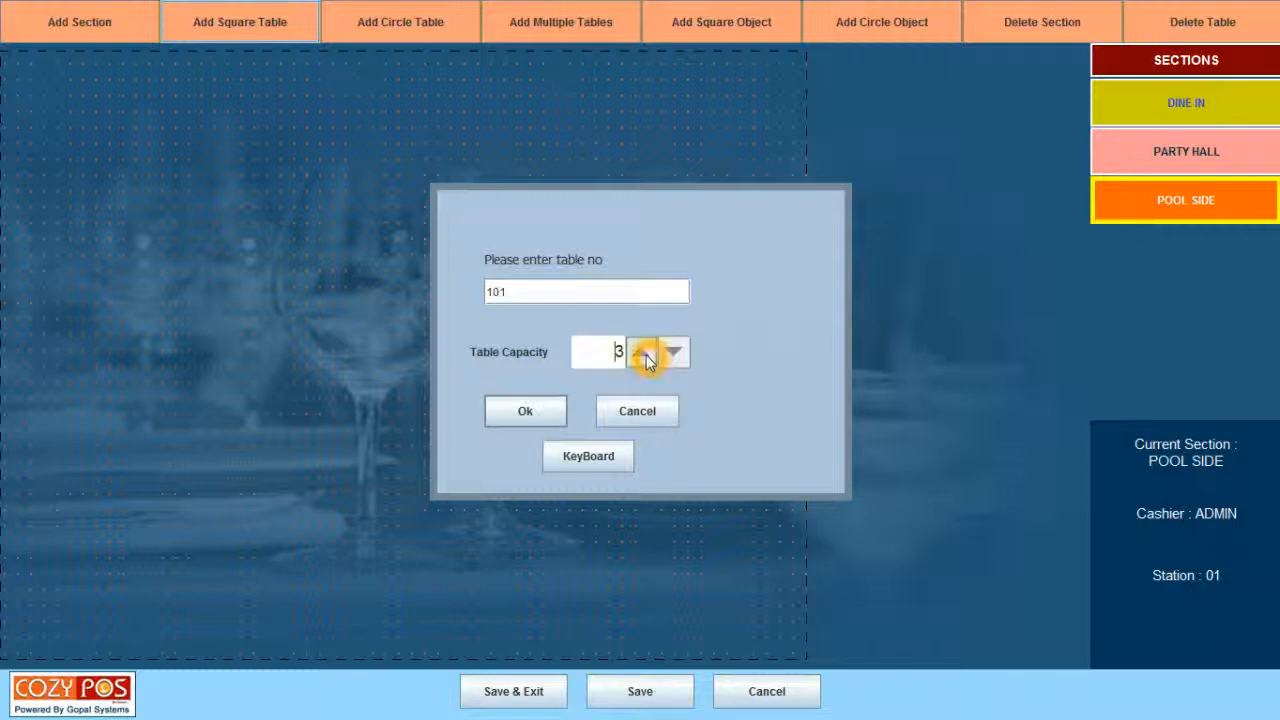
left_click(643, 356)
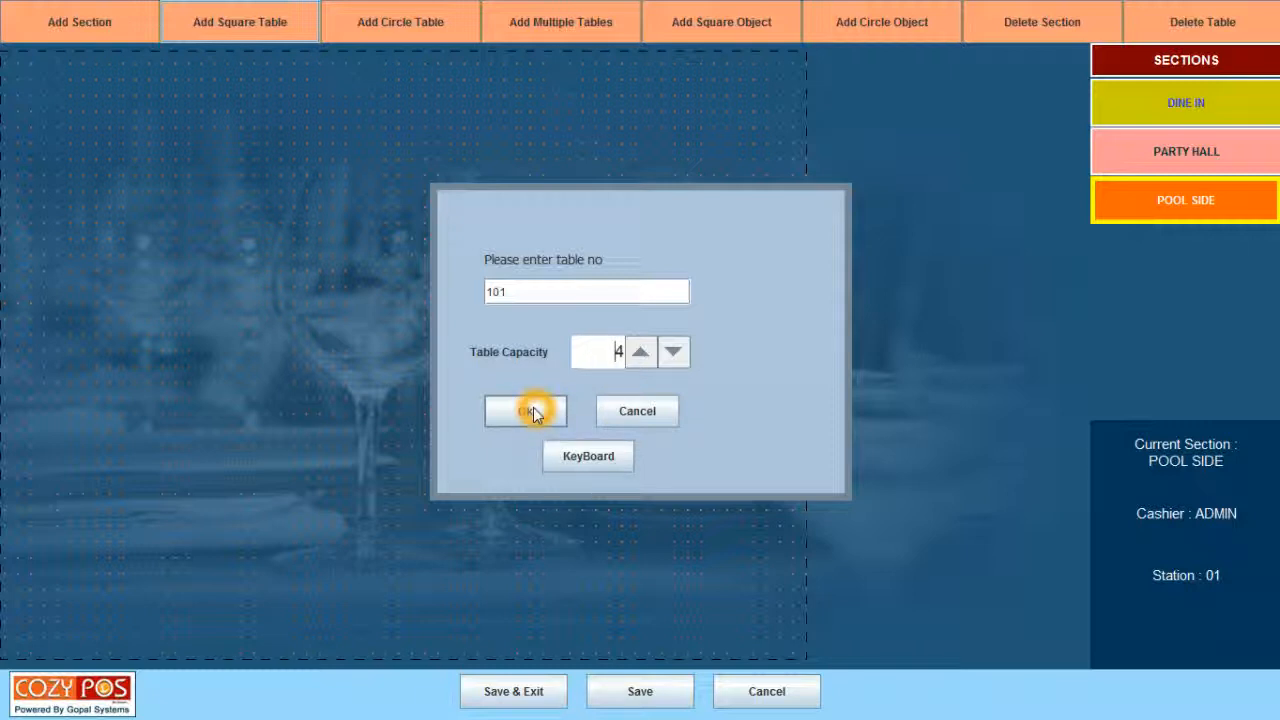
left_click(533, 409)
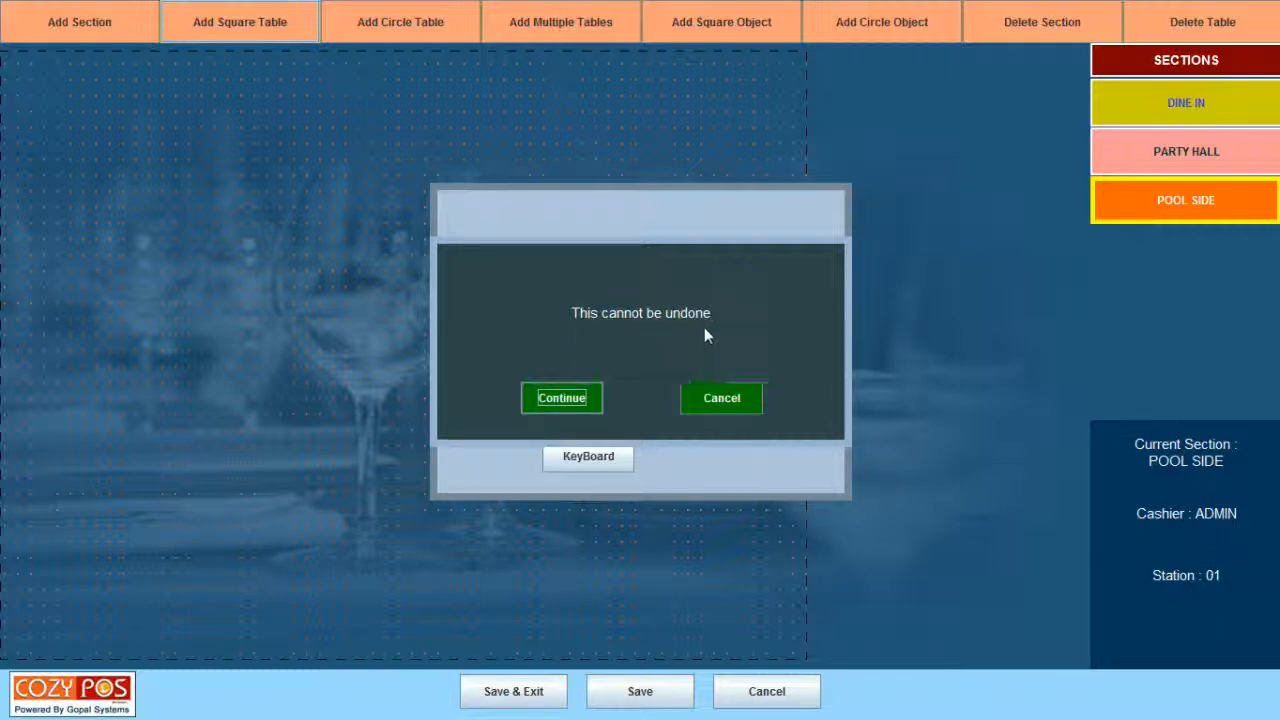
left_click(560, 398)
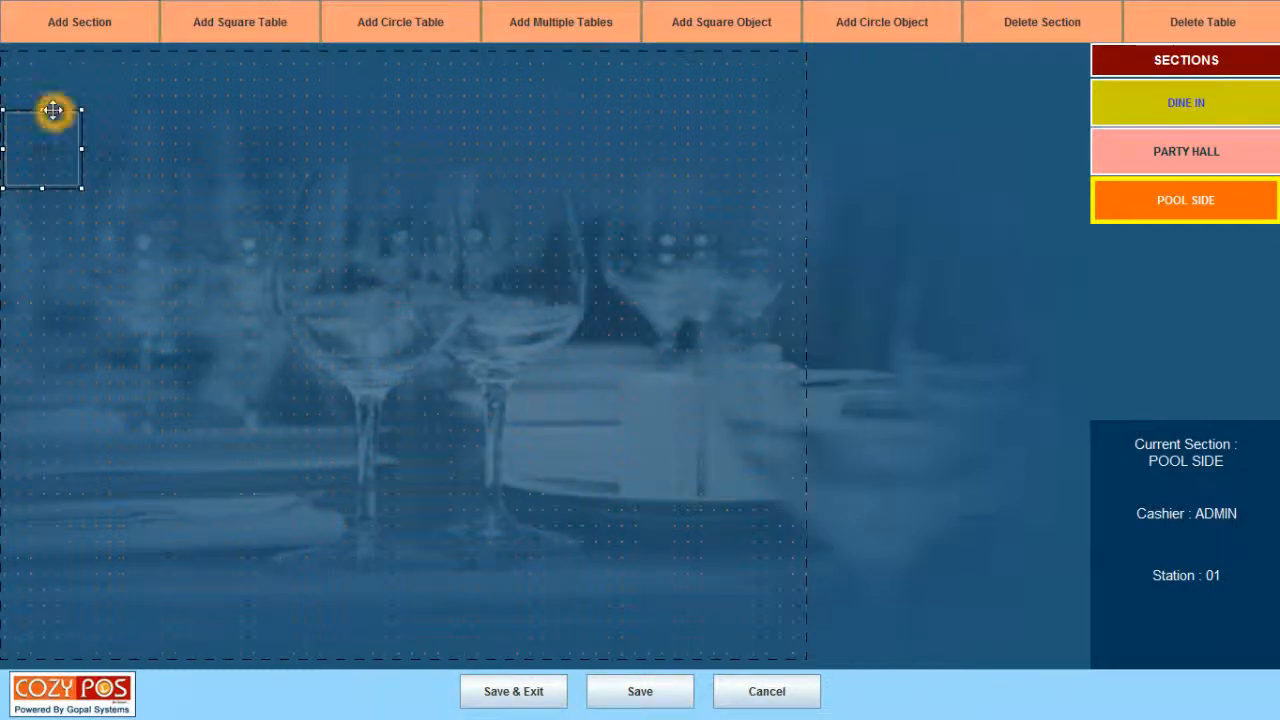
Move table 101 down from the corner and reshape it wider and shorter.
left_click_drag(53, 110, 171, 206)
left_click(209, 274)
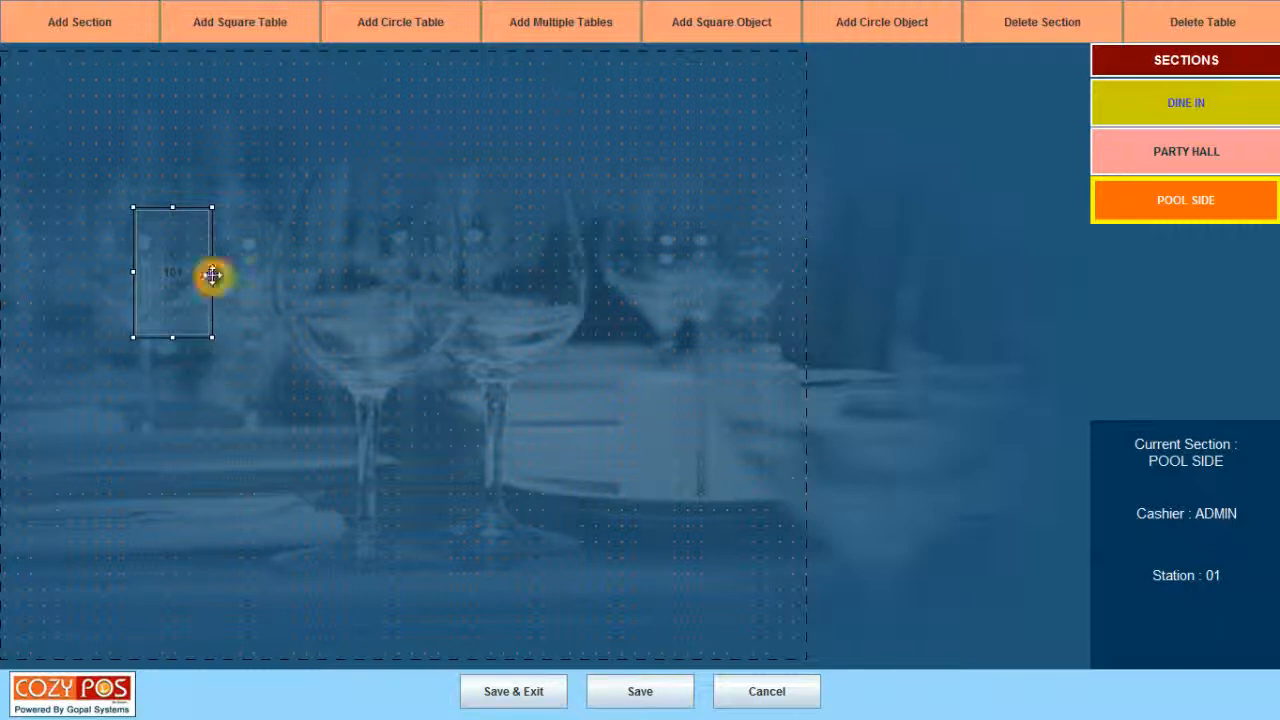
left_click_drag(212, 270, 314, 272)
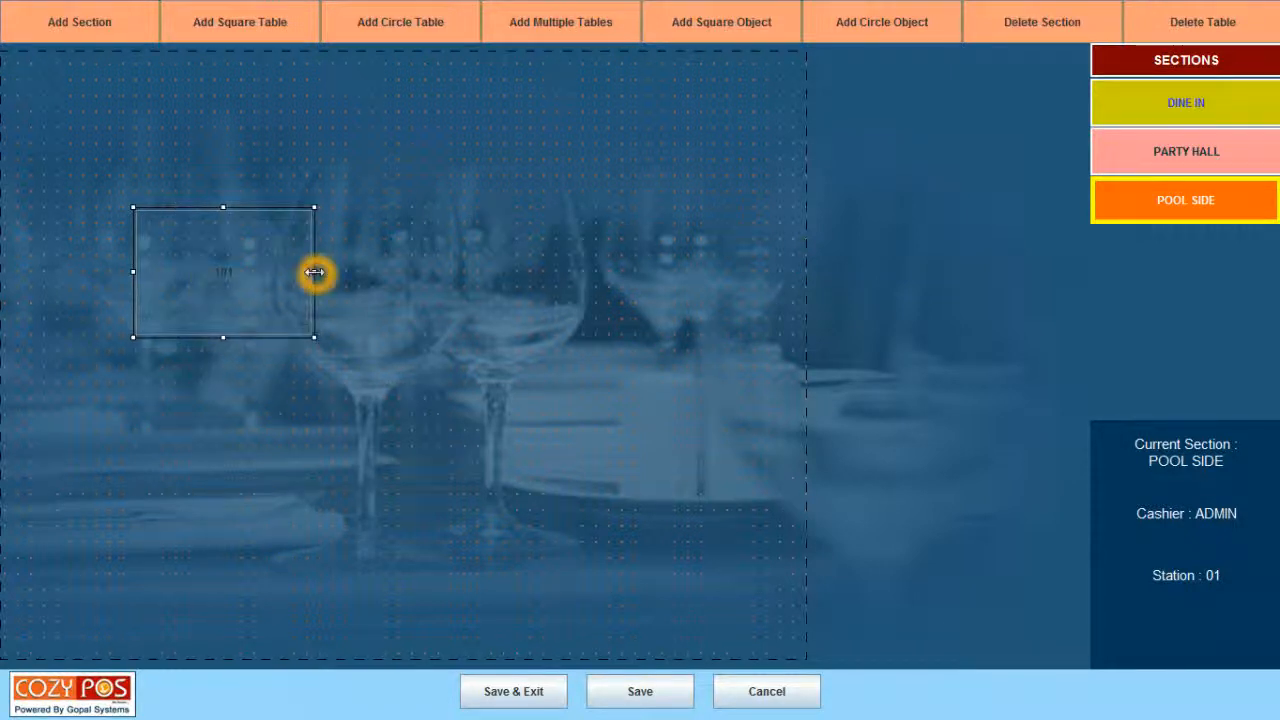
left_click_drag(223, 337, 220, 279)
left_click_drag(313, 243, 230, 244)
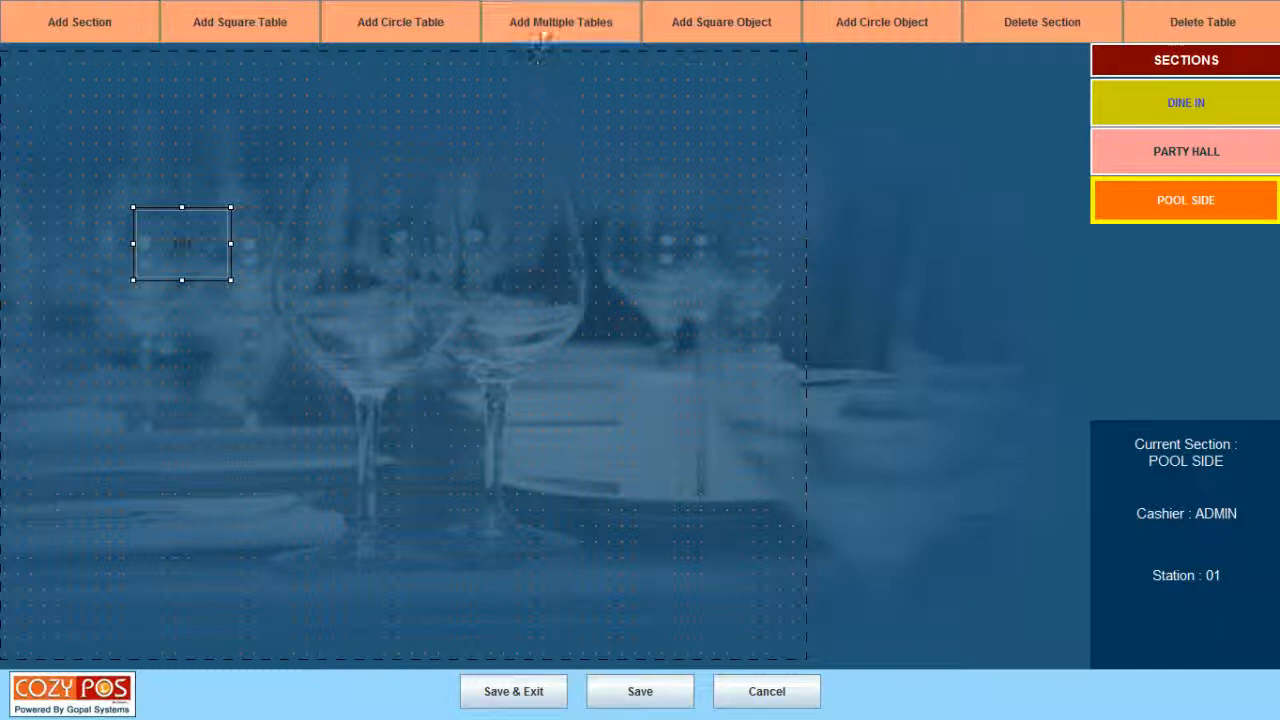
left_click(545, 22)
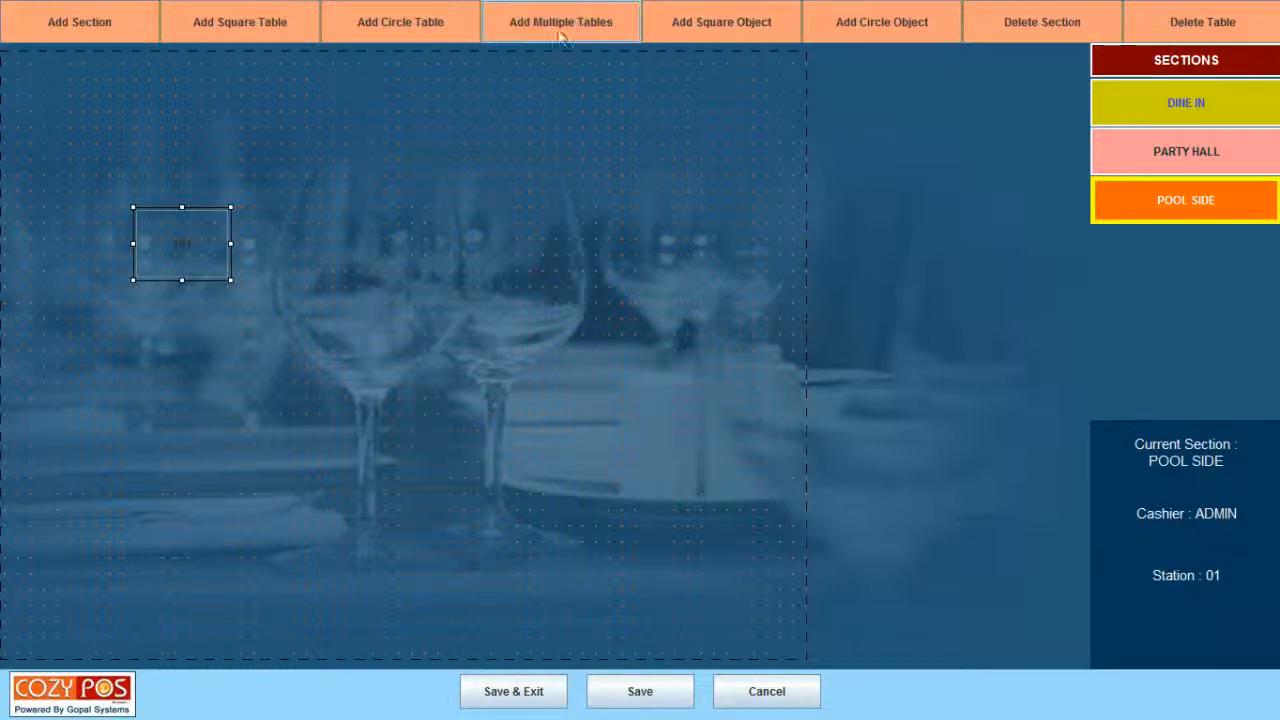
Add 3 square tables (14, 15, 16) in one batch.
left_click(582, 21)
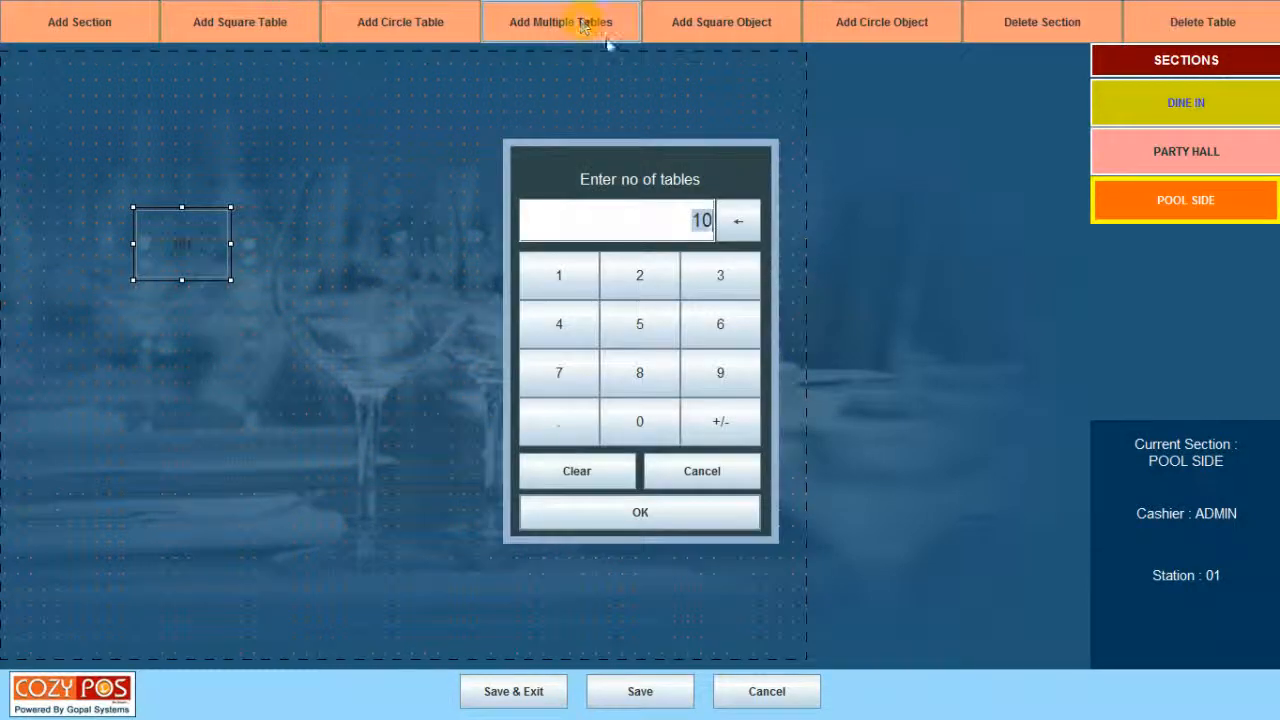
left_click(677, 196)
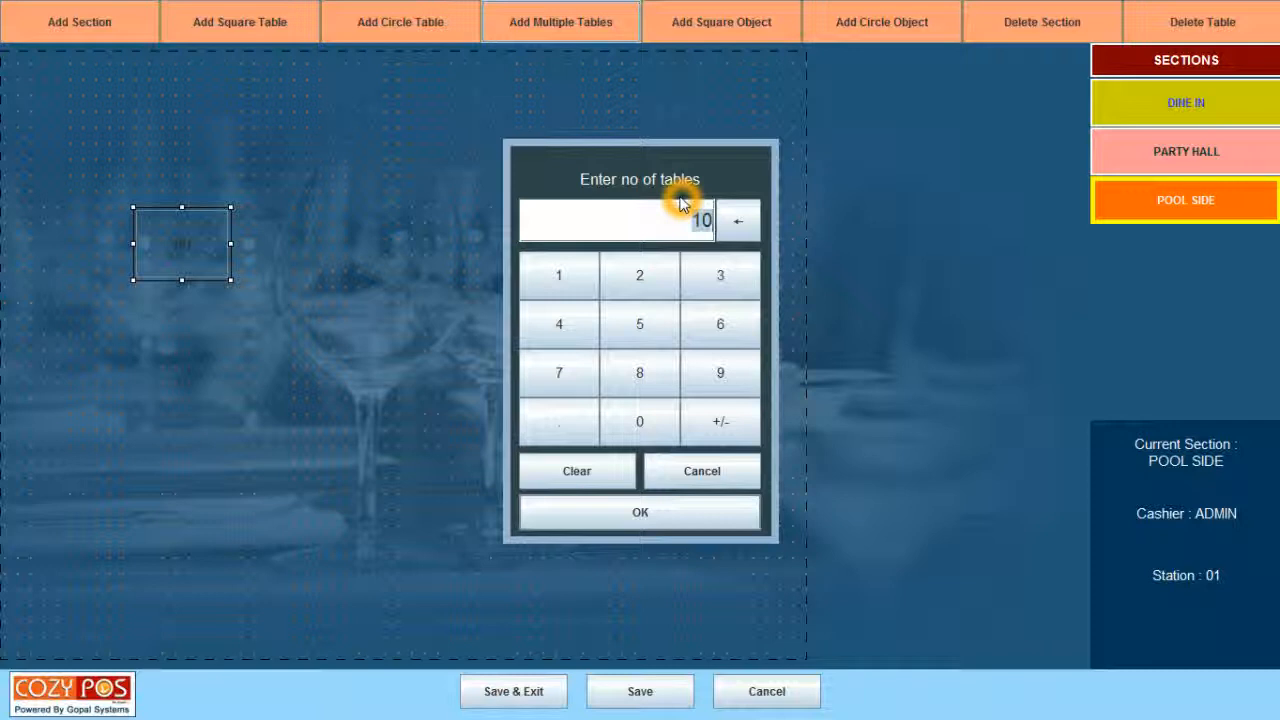
type("3")
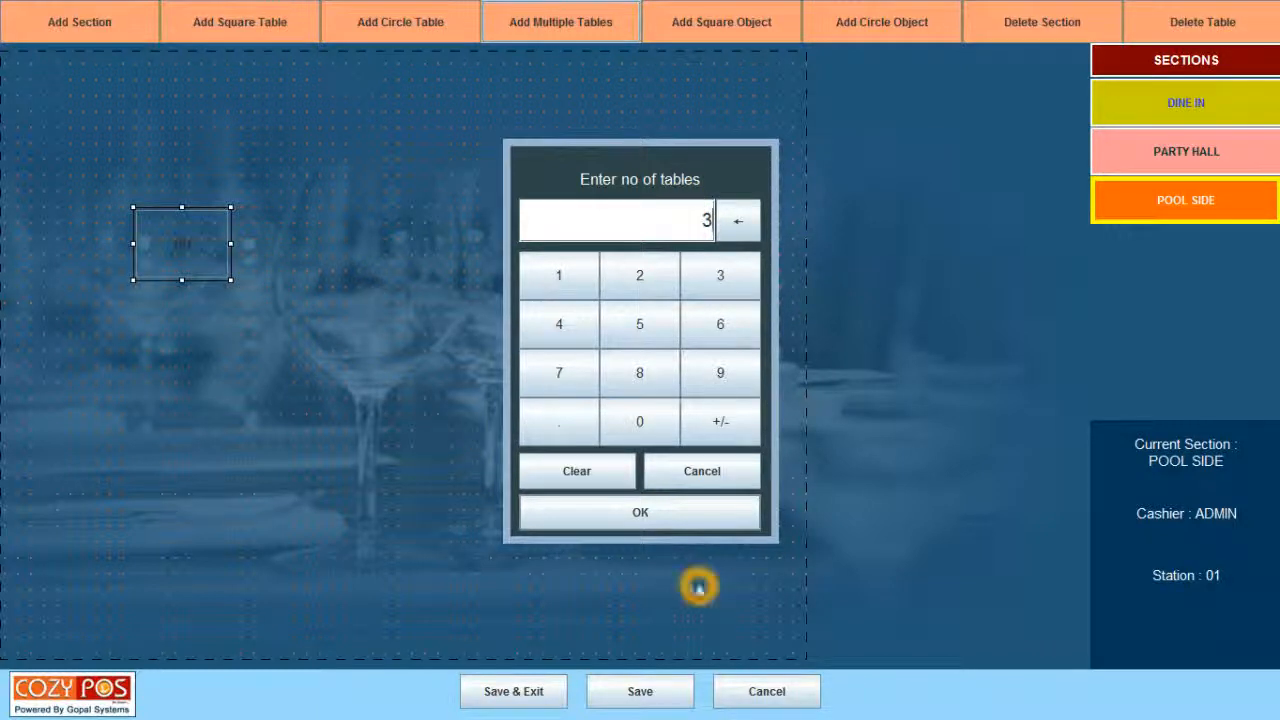
left_click(627, 514)
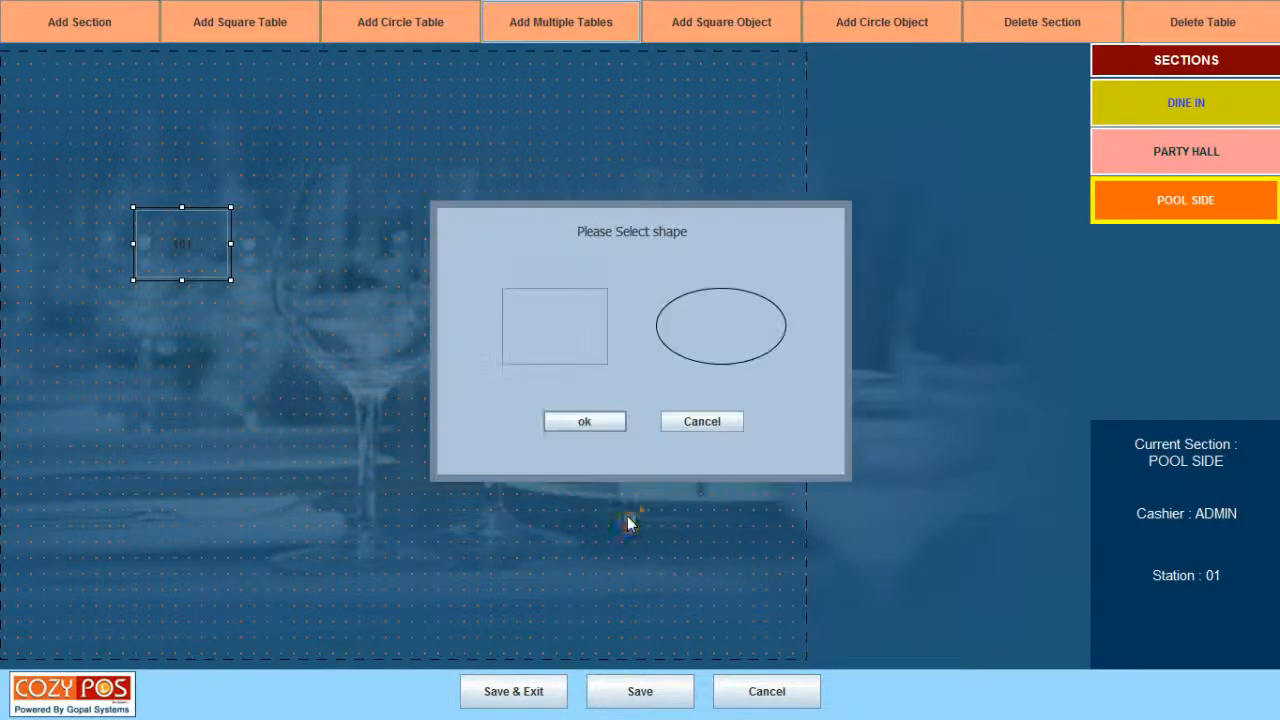
left_click(566, 354)
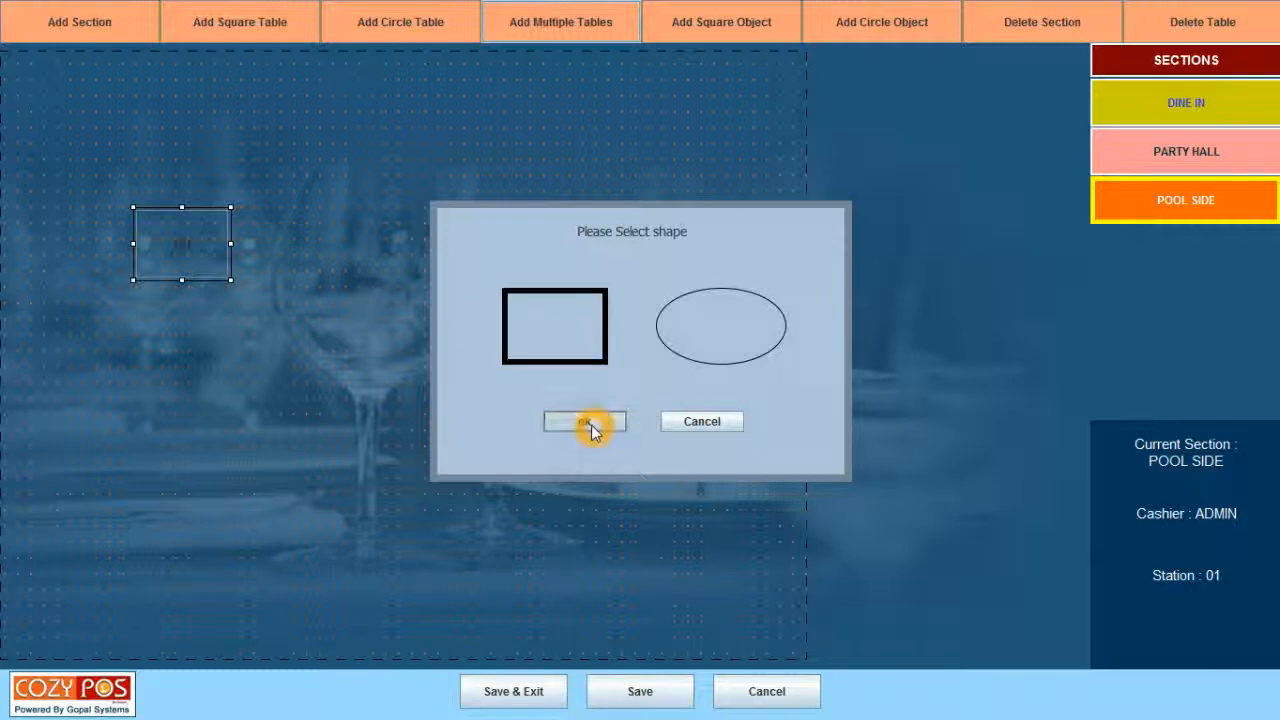
left_click(591, 425)
left_click(137, 149)
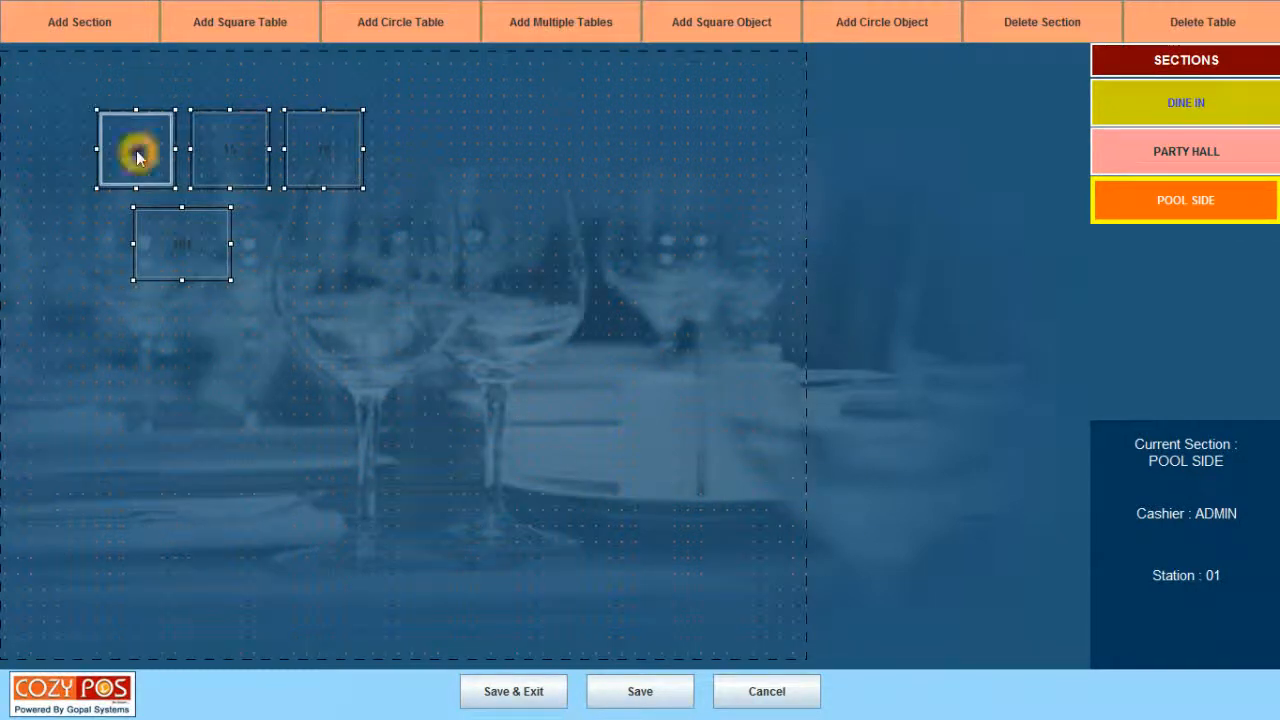
Drag tables 14, 15 and 16 into a row across the middle of the plan.
left_click(169, 113)
left_click_drag(169, 113, 305, 370)
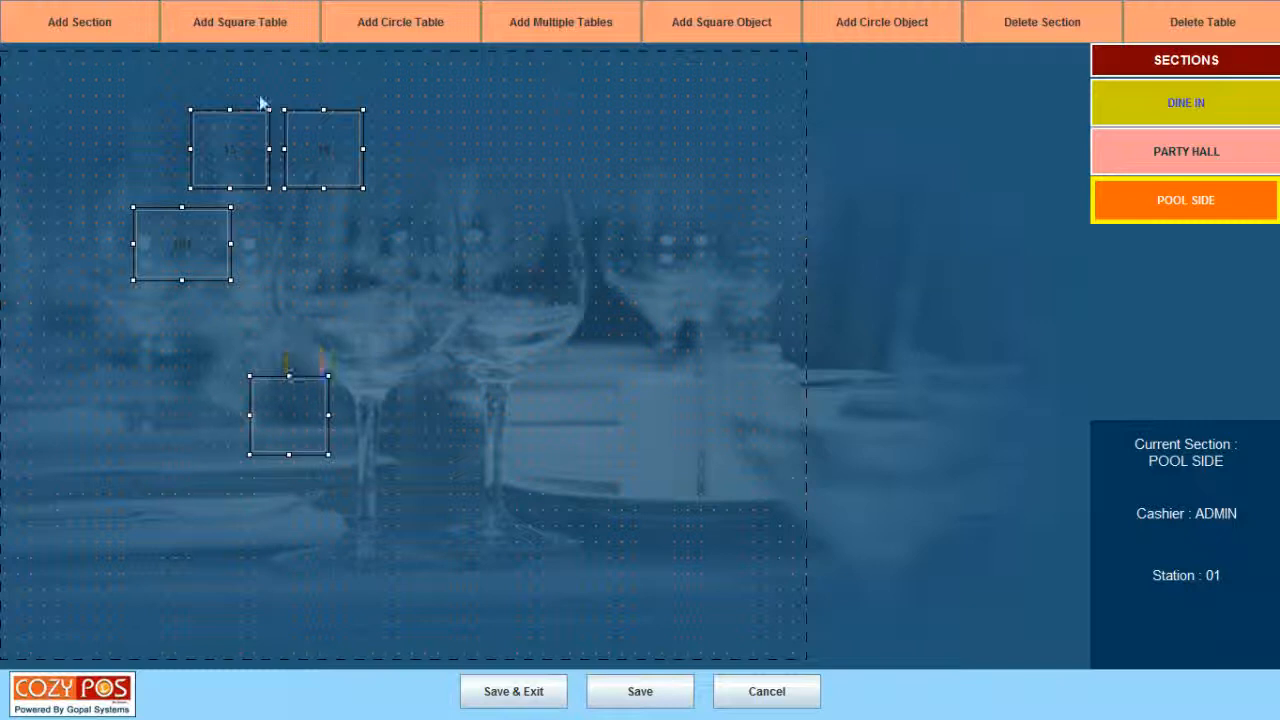
left_click(261, 113)
left_click_drag(263, 112, 446, 357)
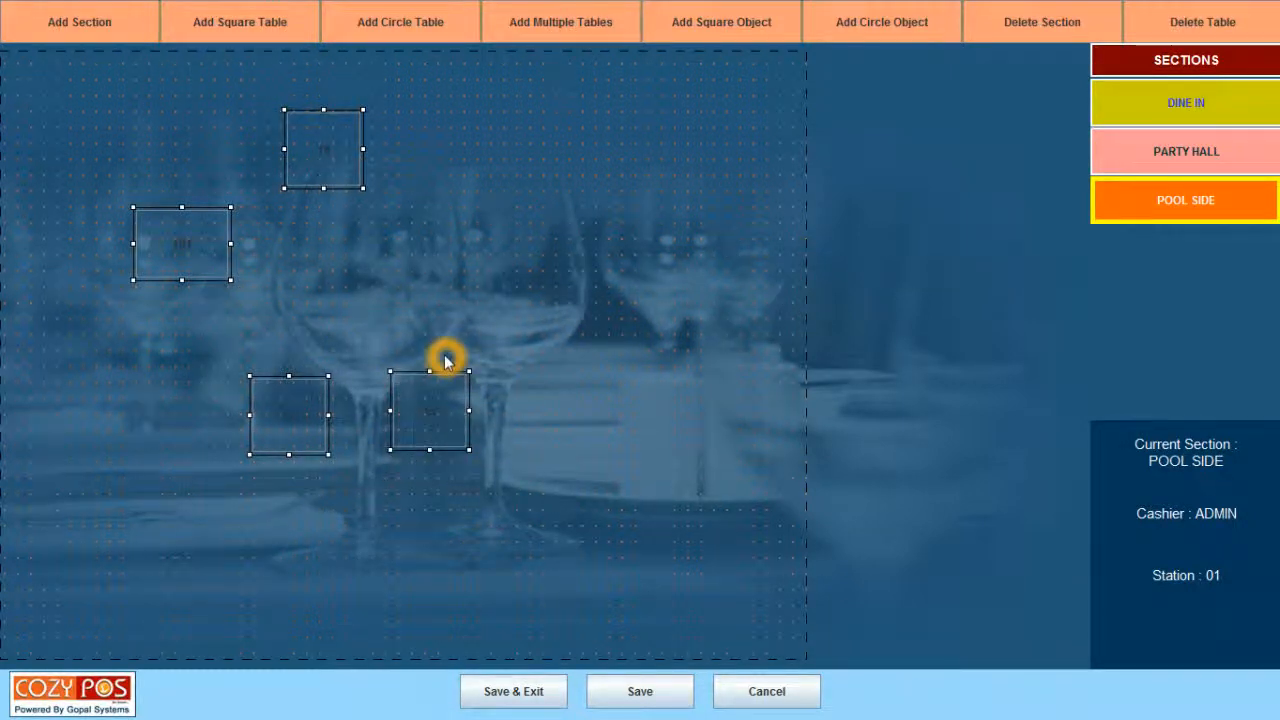
left_click_drag(362, 130, 594, 369)
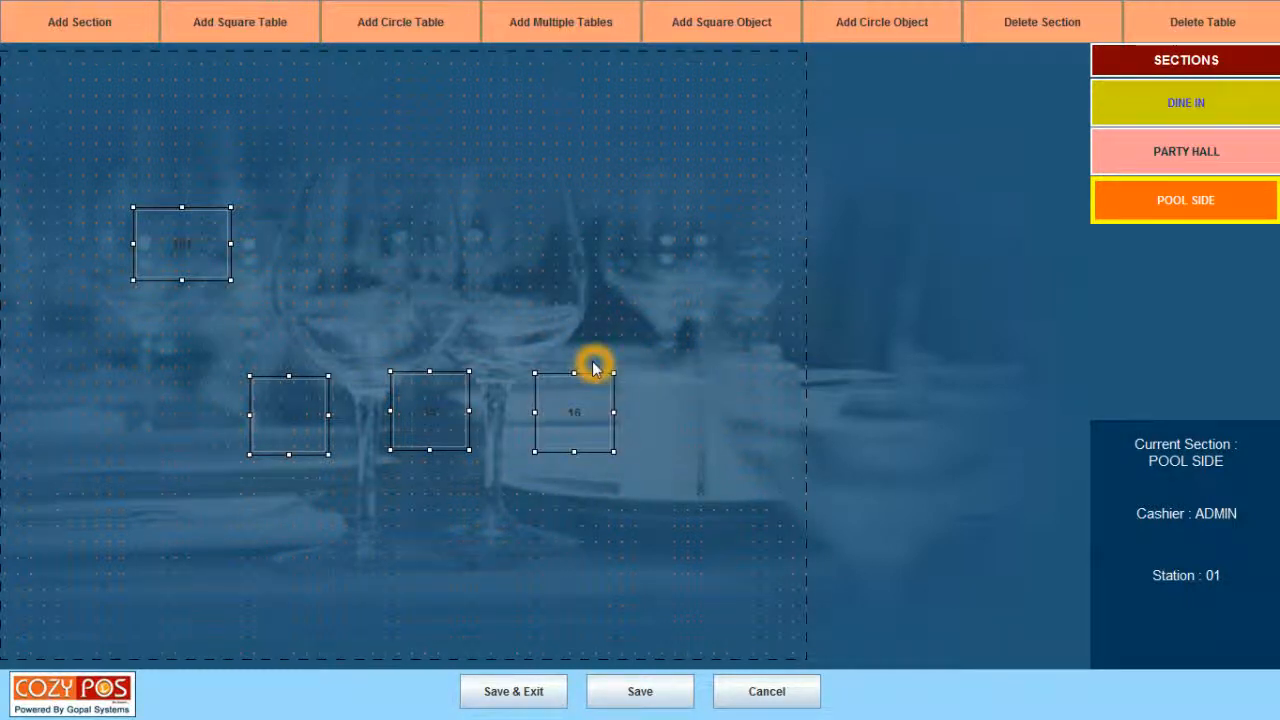
Enlarge table 16 by stretching it taller and wider.
left_click(438, 378)
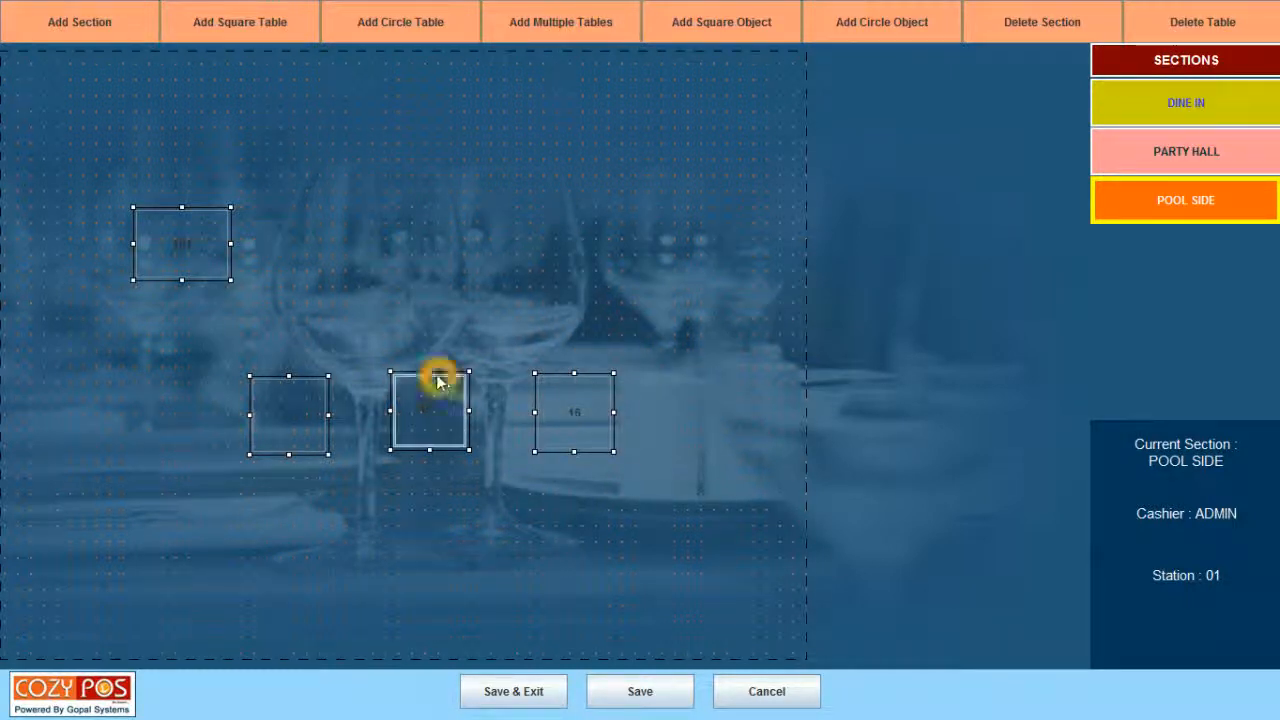
left_click(560, 450)
left_click_drag(574, 451, 597, 507)
left_click(610, 440)
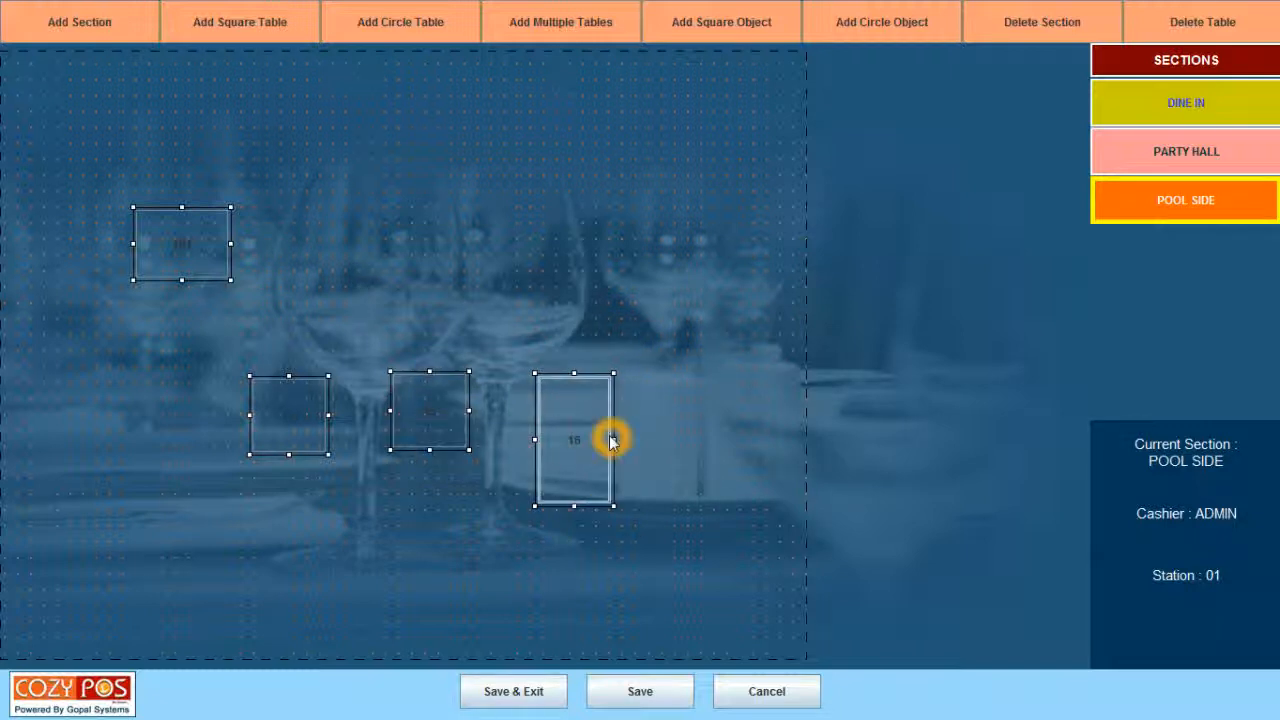
left_click(614, 440)
left_click_drag(613, 440, 674, 437)
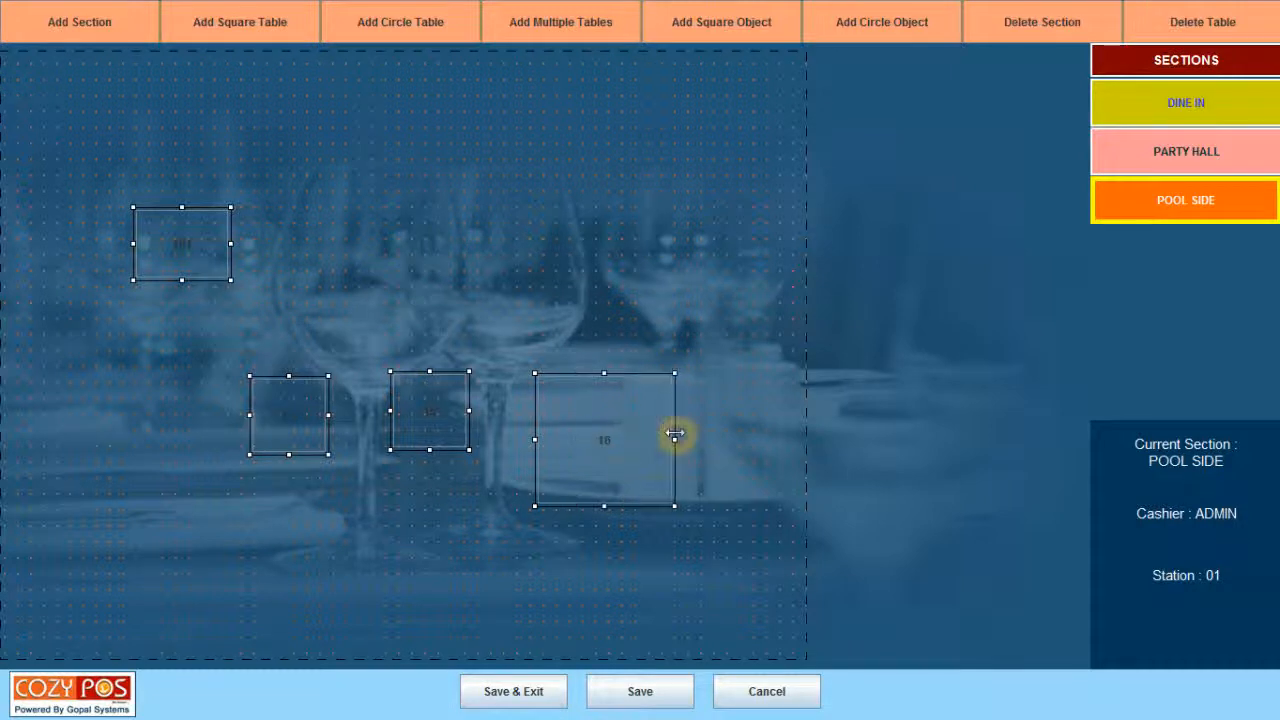
left_click(608, 500)
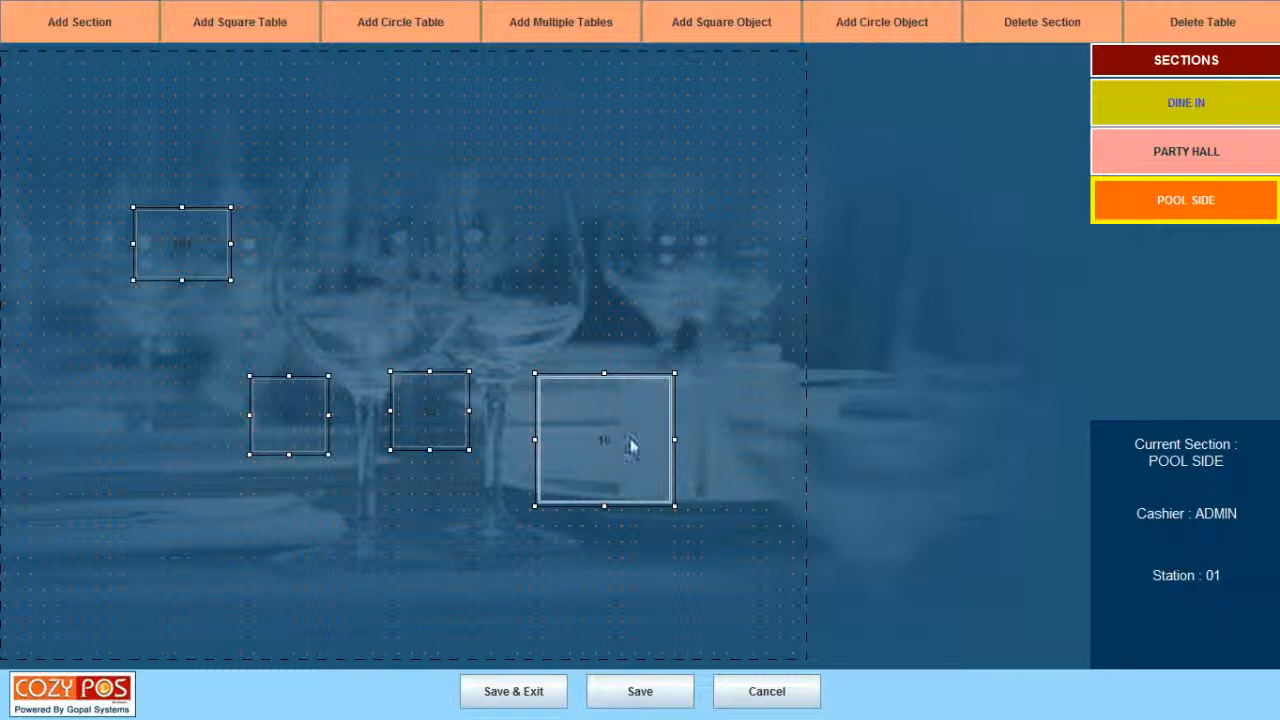
Renumber table 16 as 201 with capacity 6 and confirm the change.
left_click(605, 420)
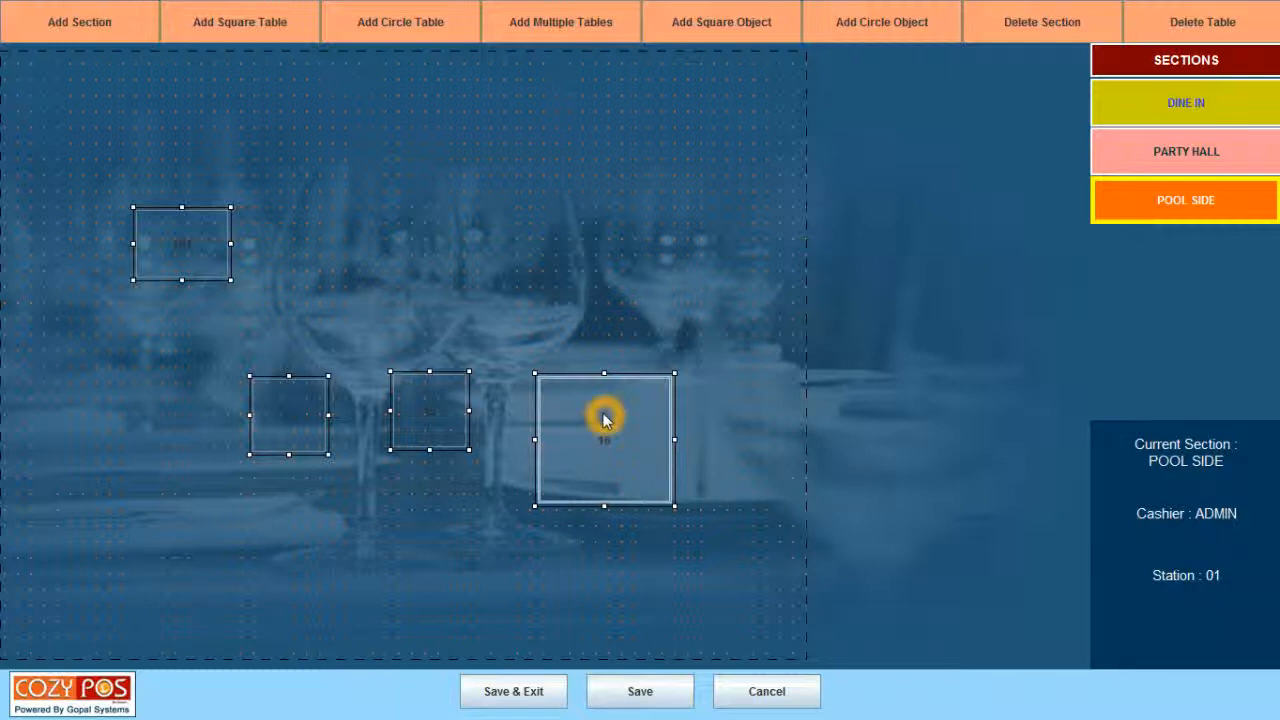
double_click(605, 420)
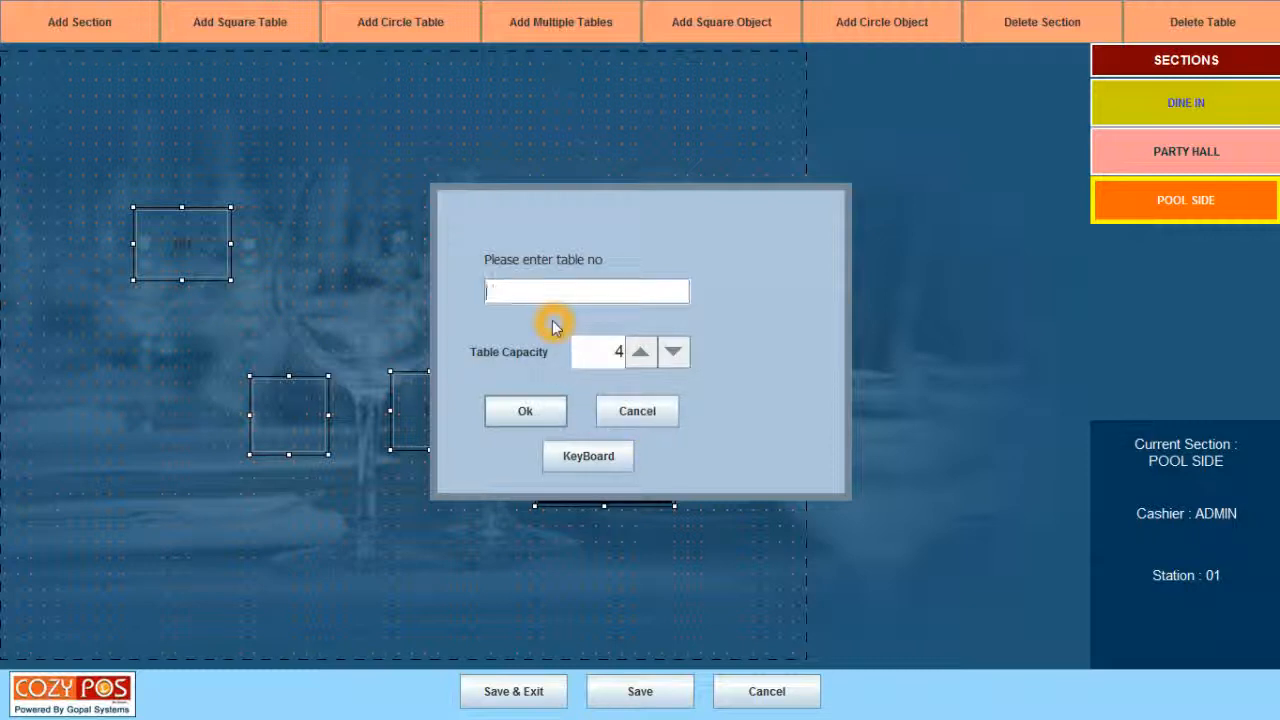
type("201")
left_click(640, 355)
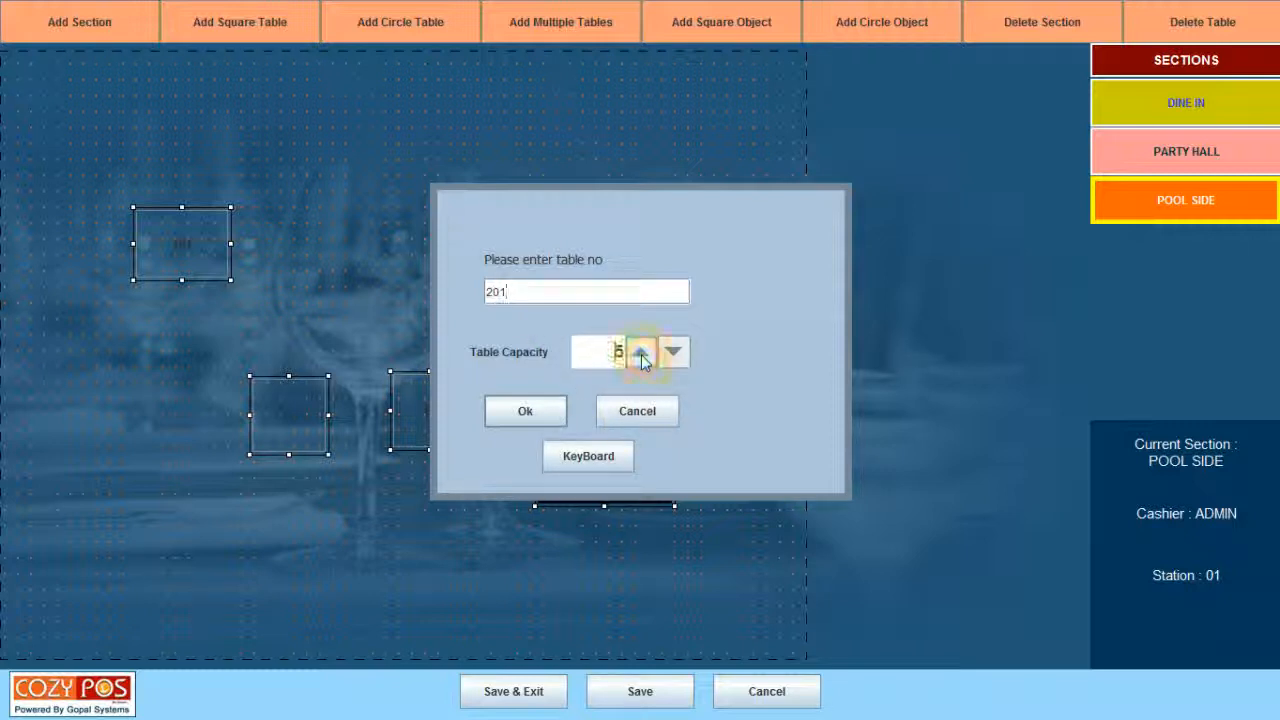
left_click(641, 356)
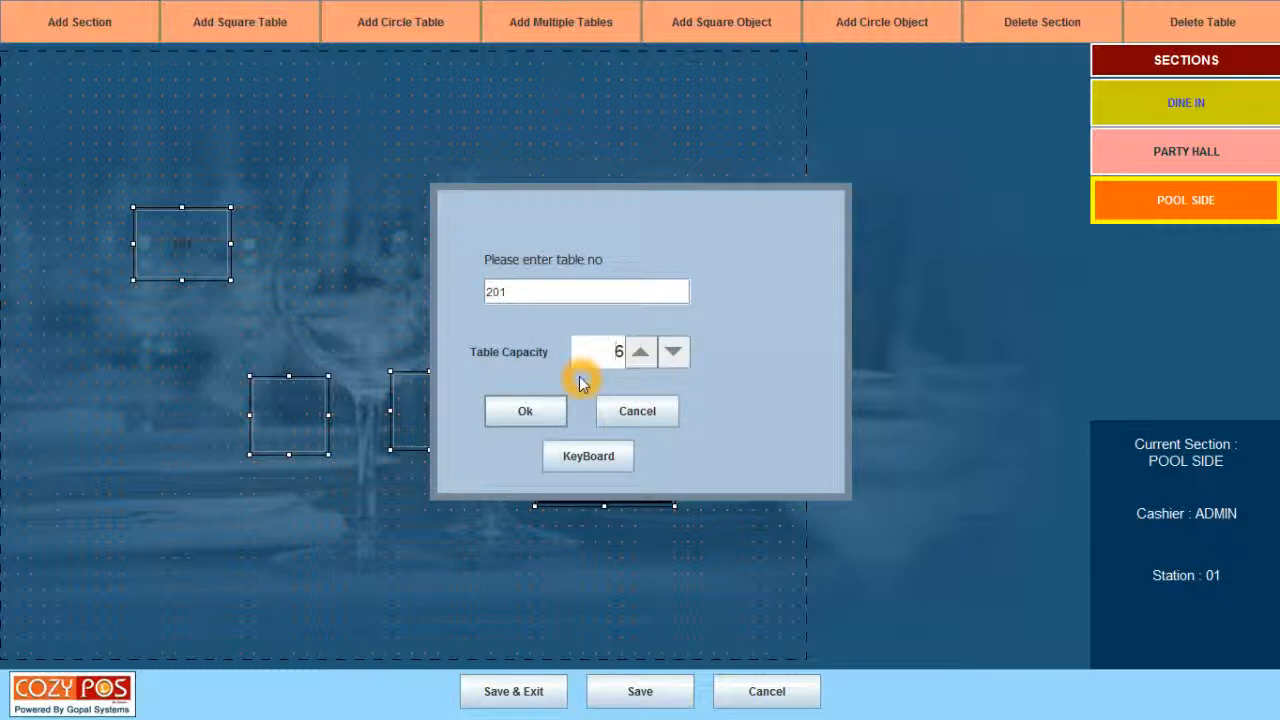
left_click(523, 418)
left_click(523, 412)
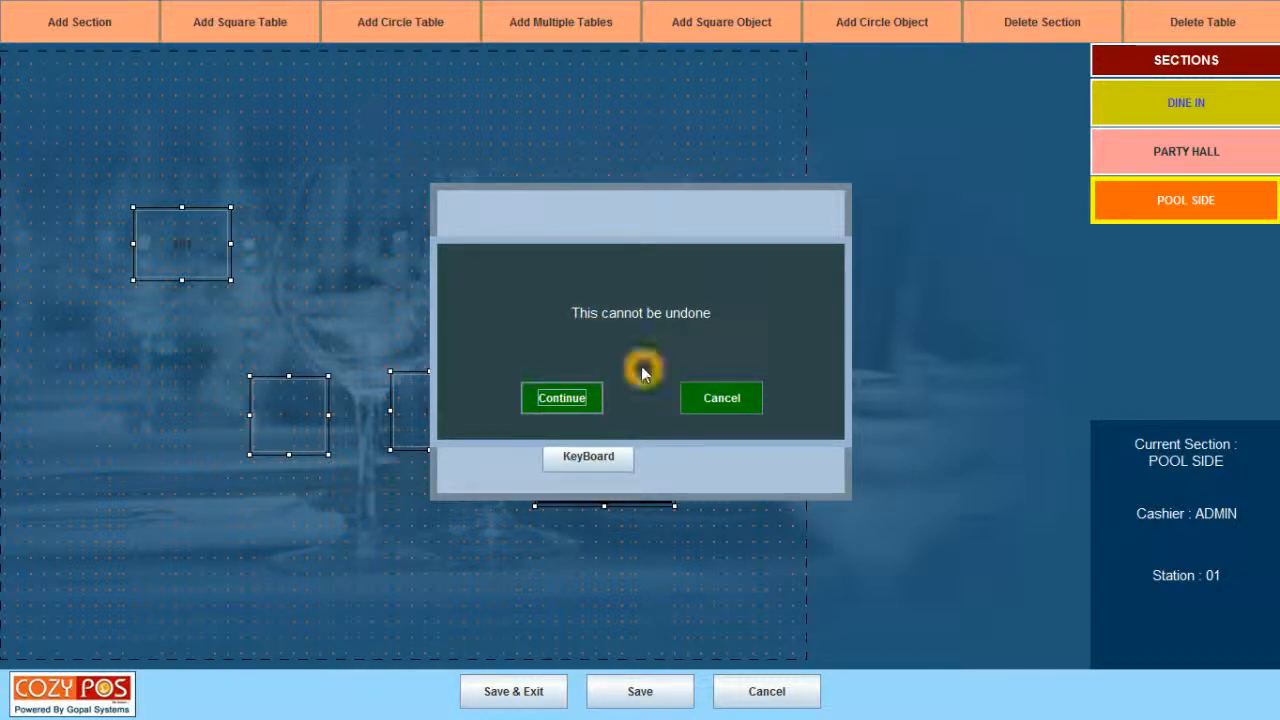
left_click(561, 400)
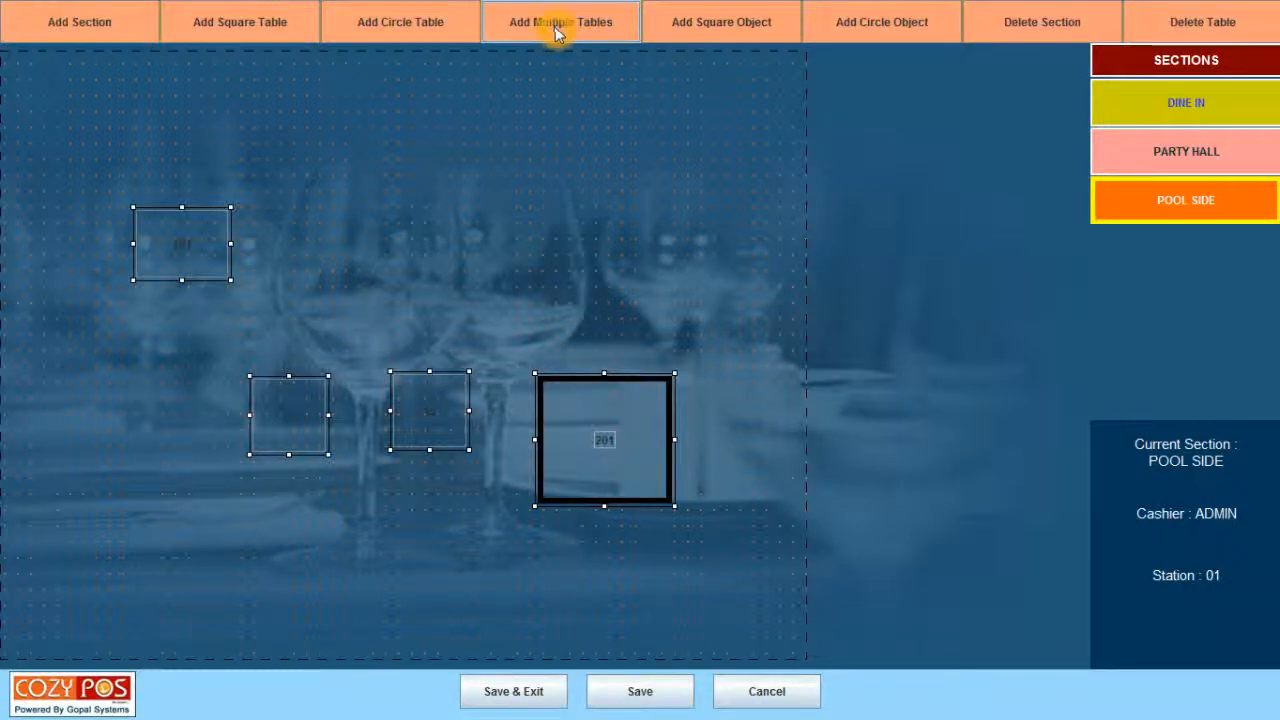
Add circle table 301 seating 4 and drag it near the top above table 101.
left_click(402, 28)
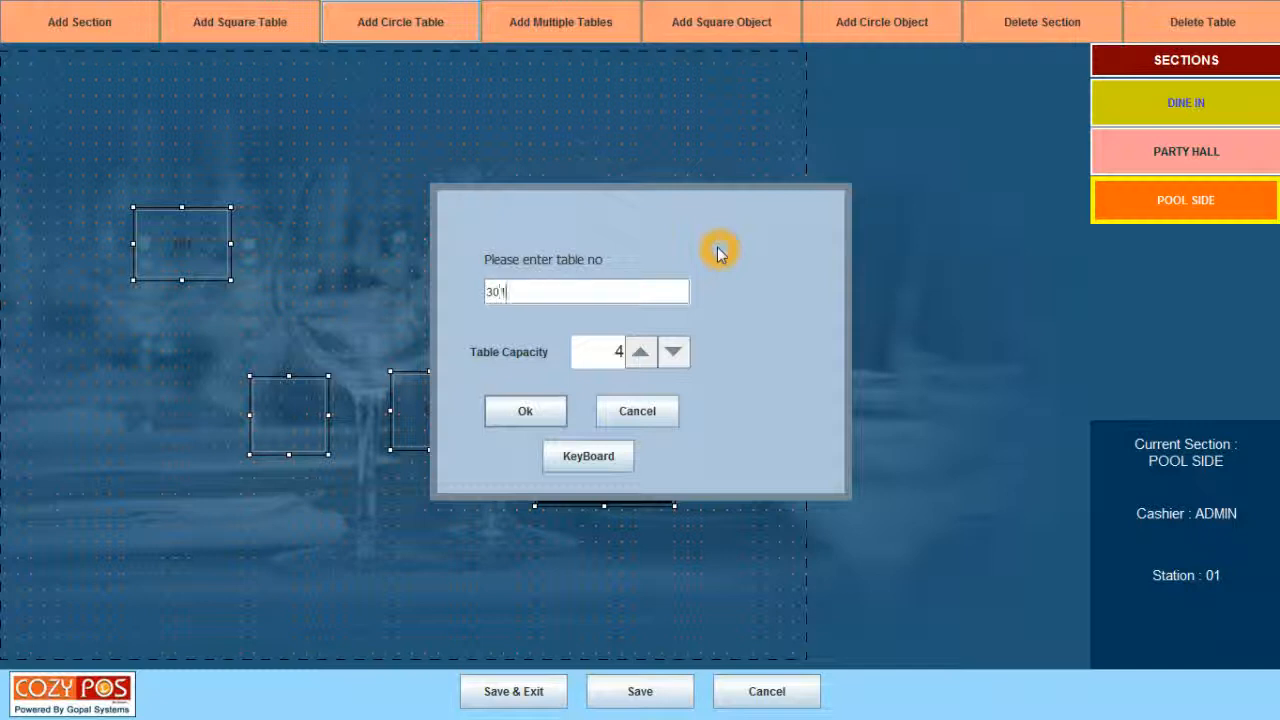
left_click(551, 410)
left_click(548, 413)
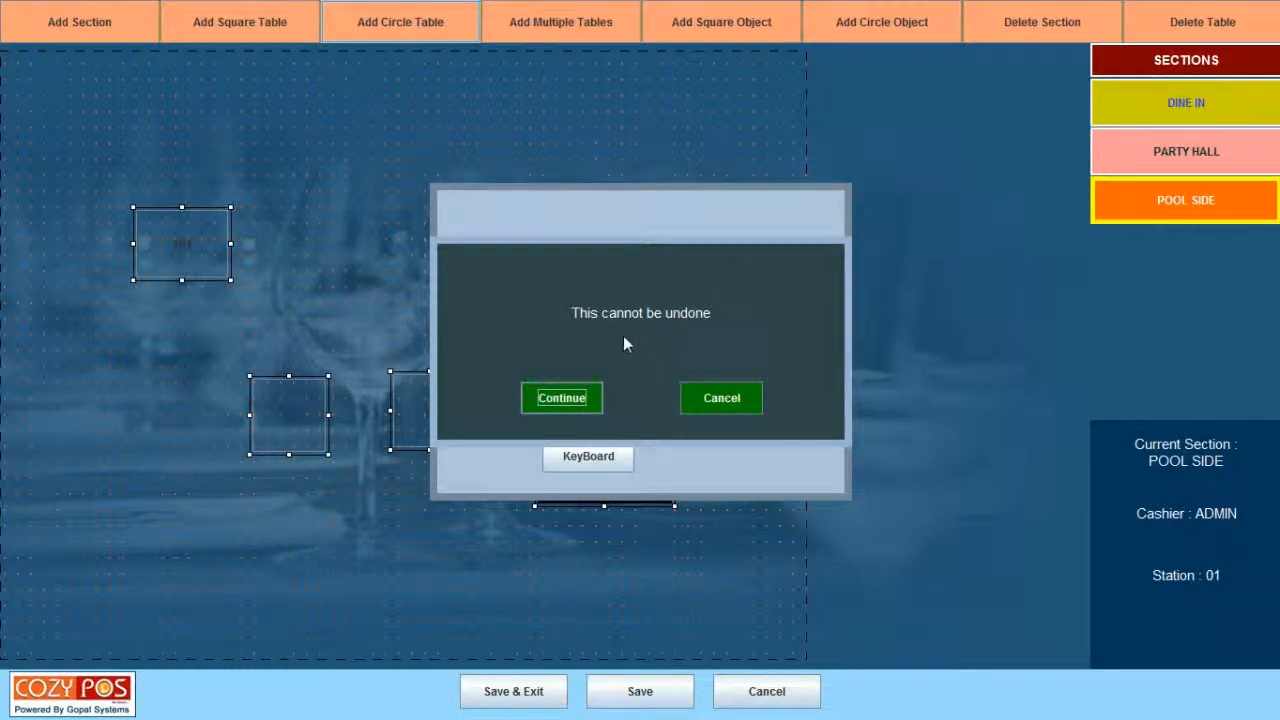
left_click(697, 334)
left_click(557, 405)
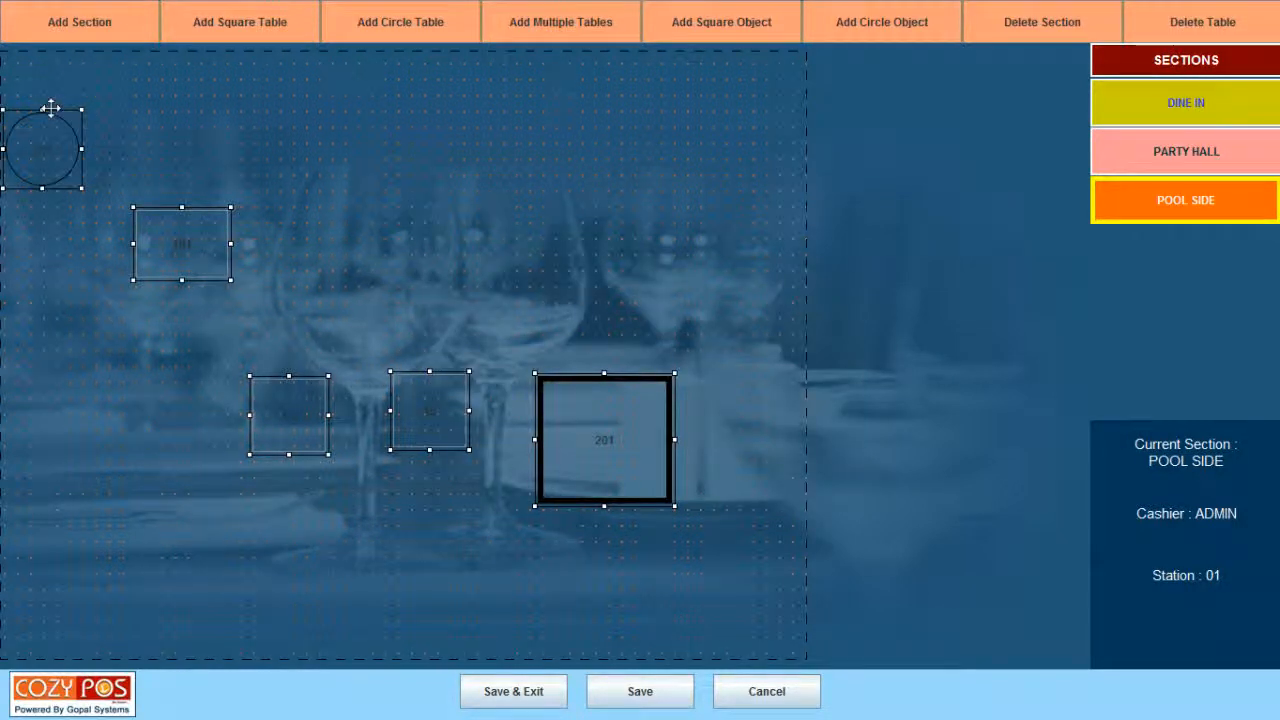
left_click_drag(52, 110, 298, 92)
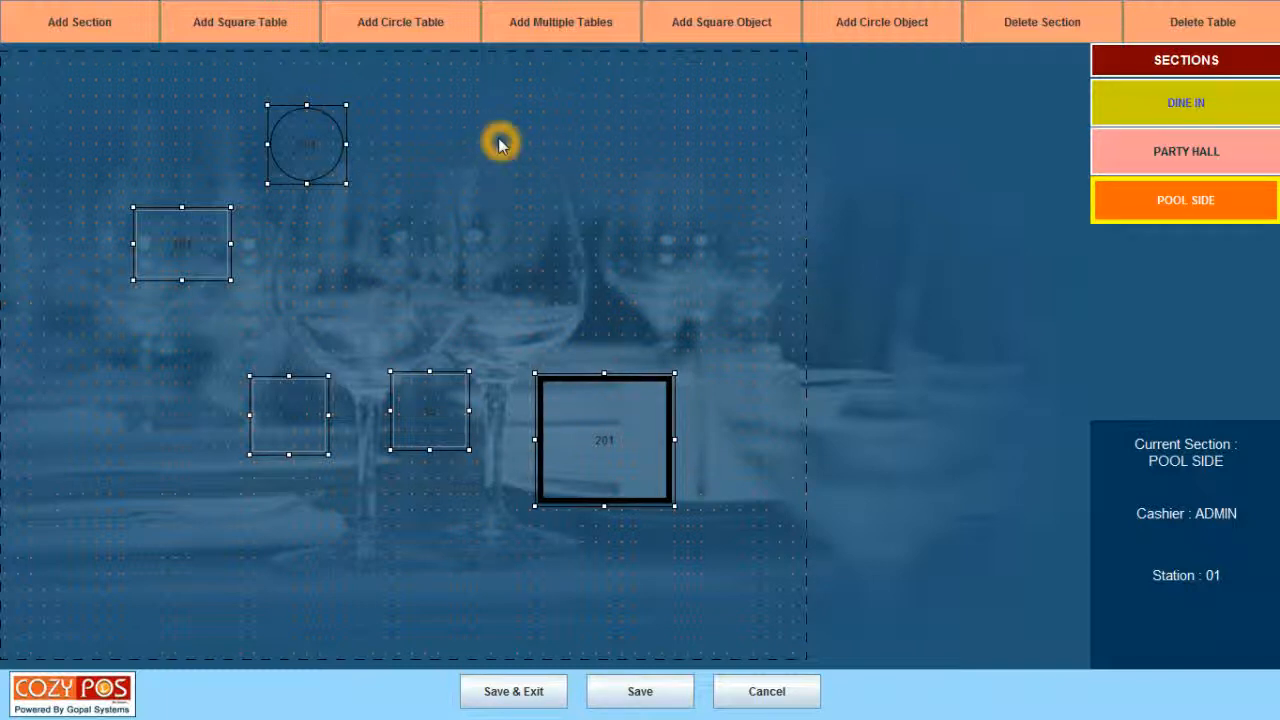
Add three more tables at once, giving them the circle (ellipse) shape.
left_click(559, 48)
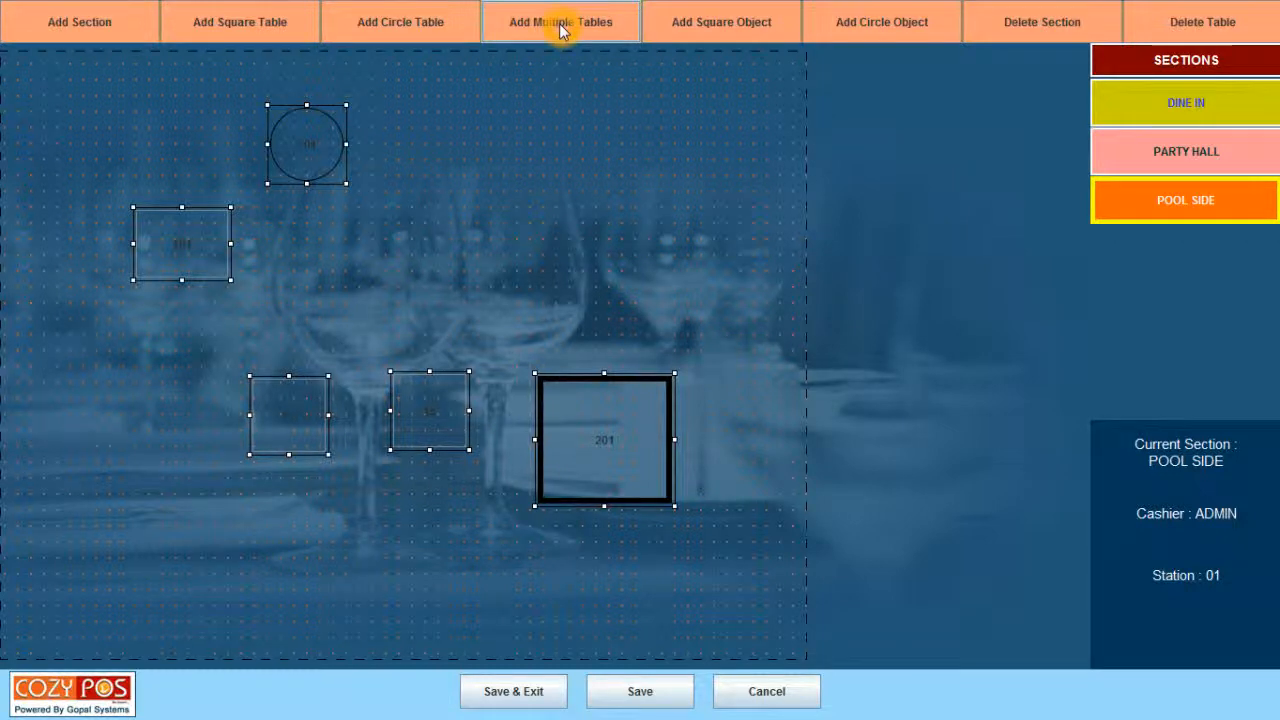
left_click(560, 30)
left_click(705, 212)
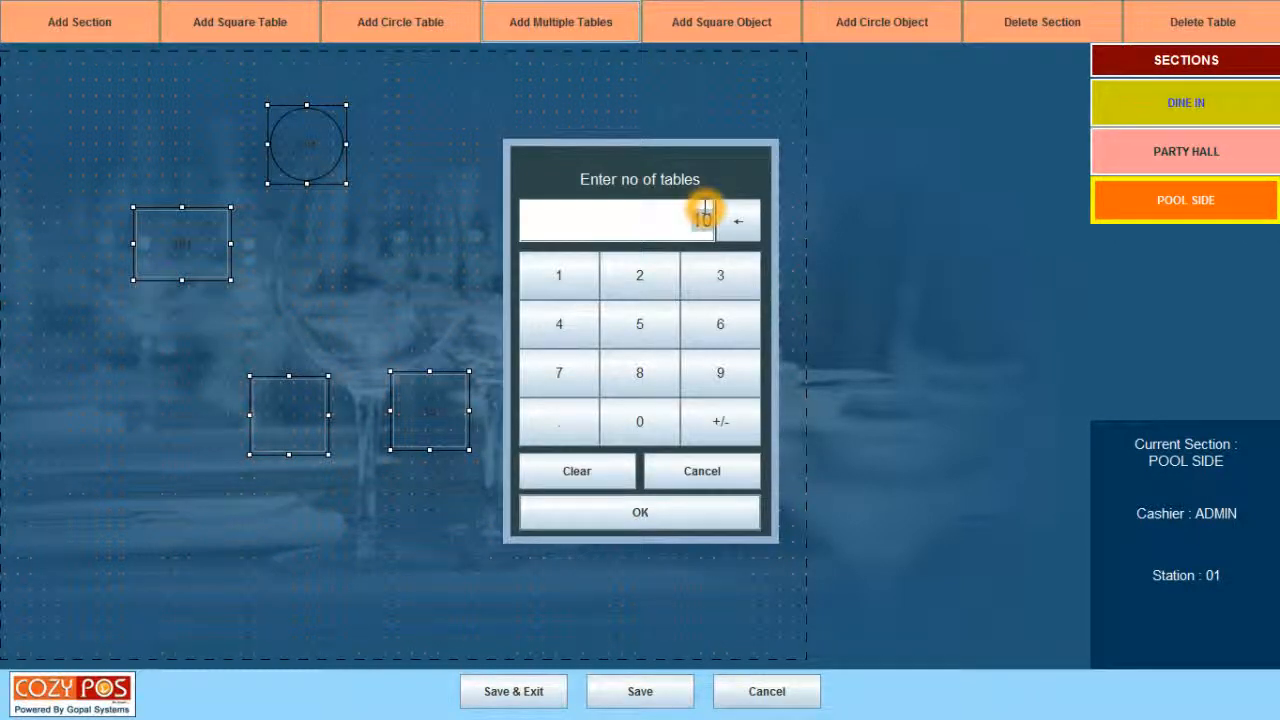
type("3")
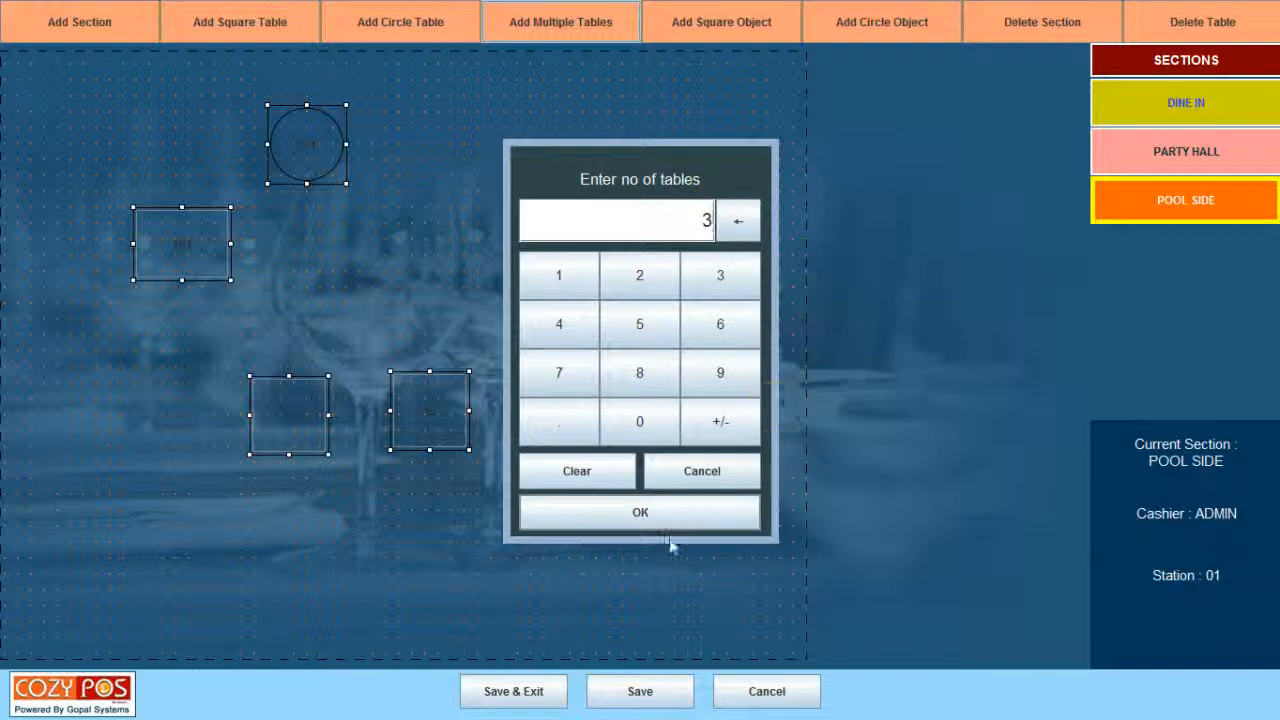
left_click(651, 516)
left_click(658, 516)
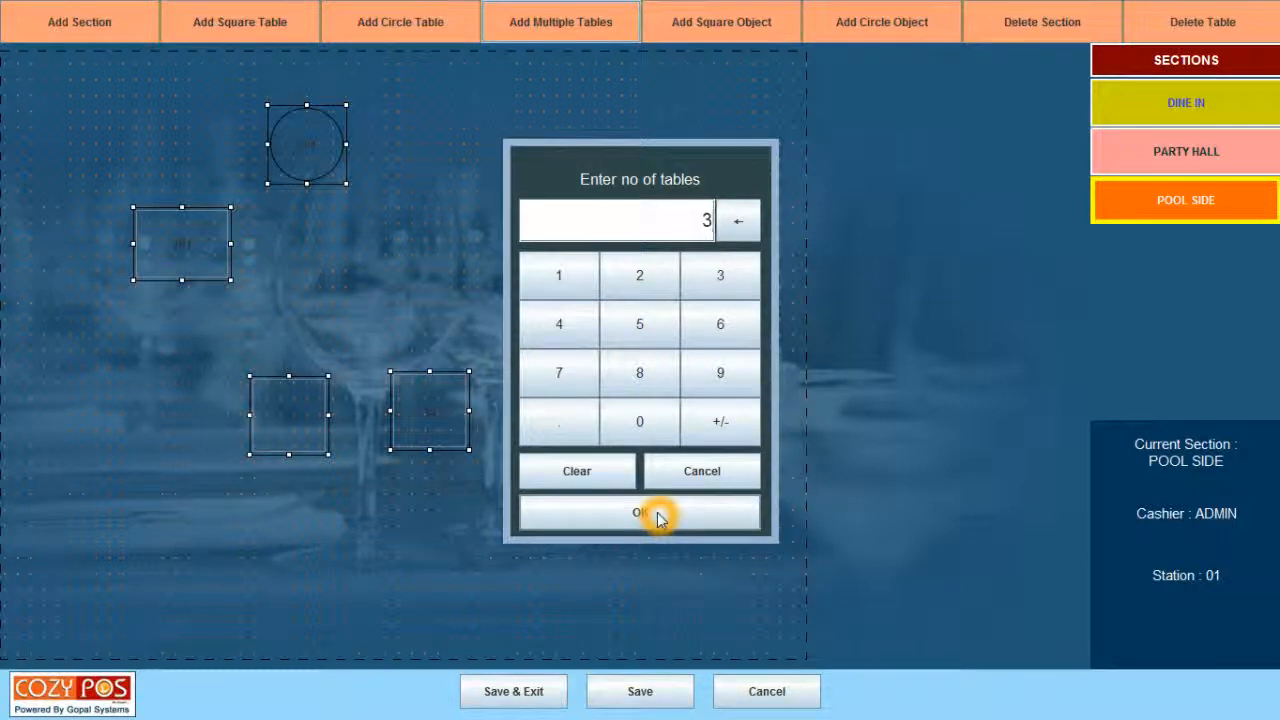
left_click(658, 516)
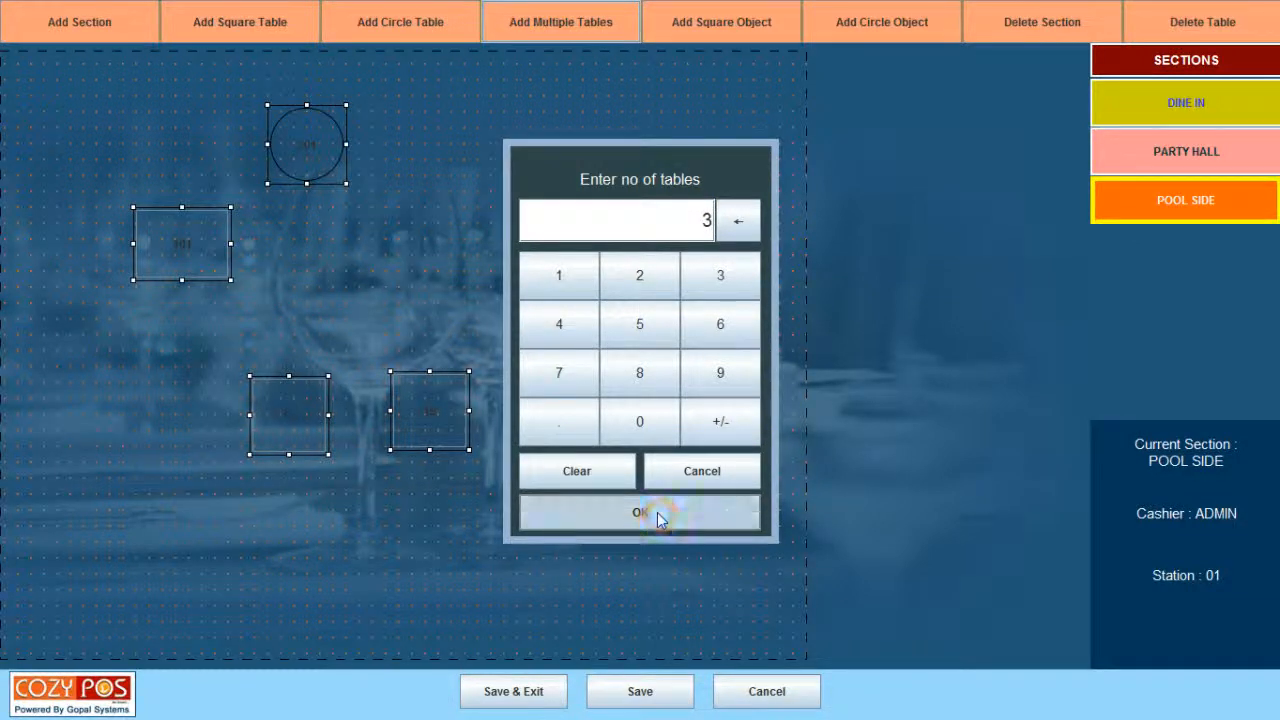
left_click(699, 358)
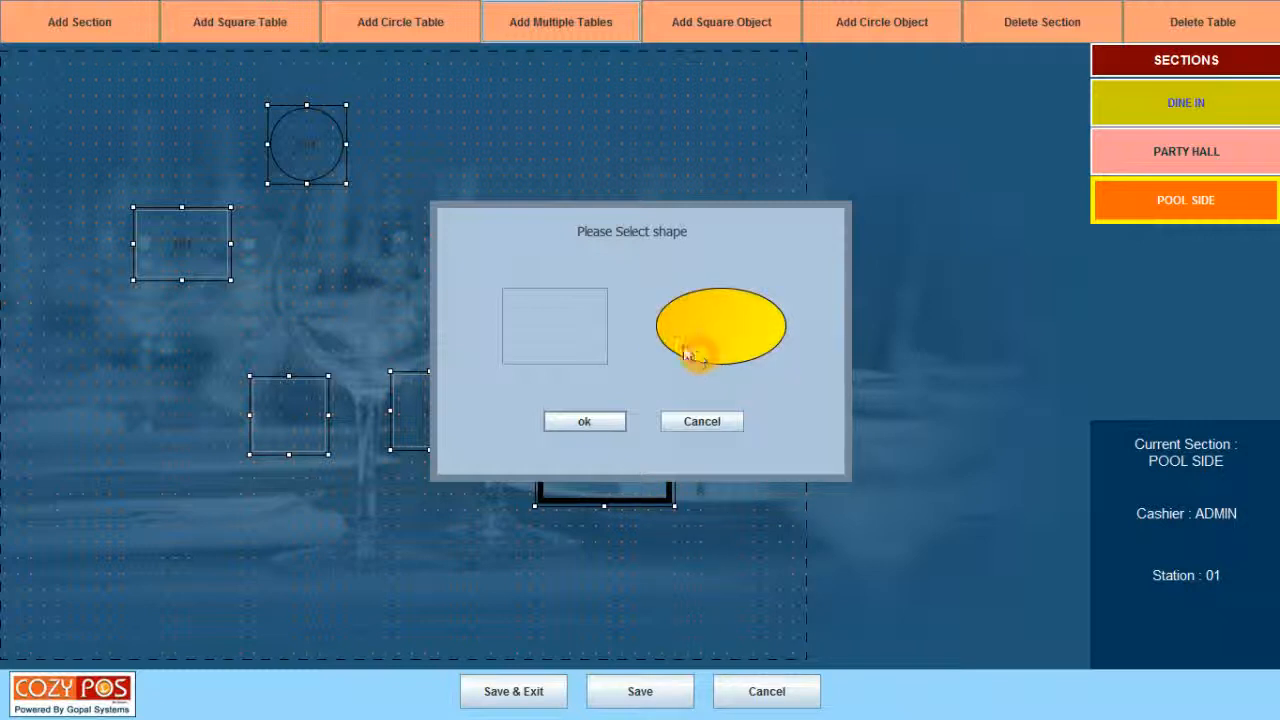
left_click(681, 364)
left_click(699, 364)
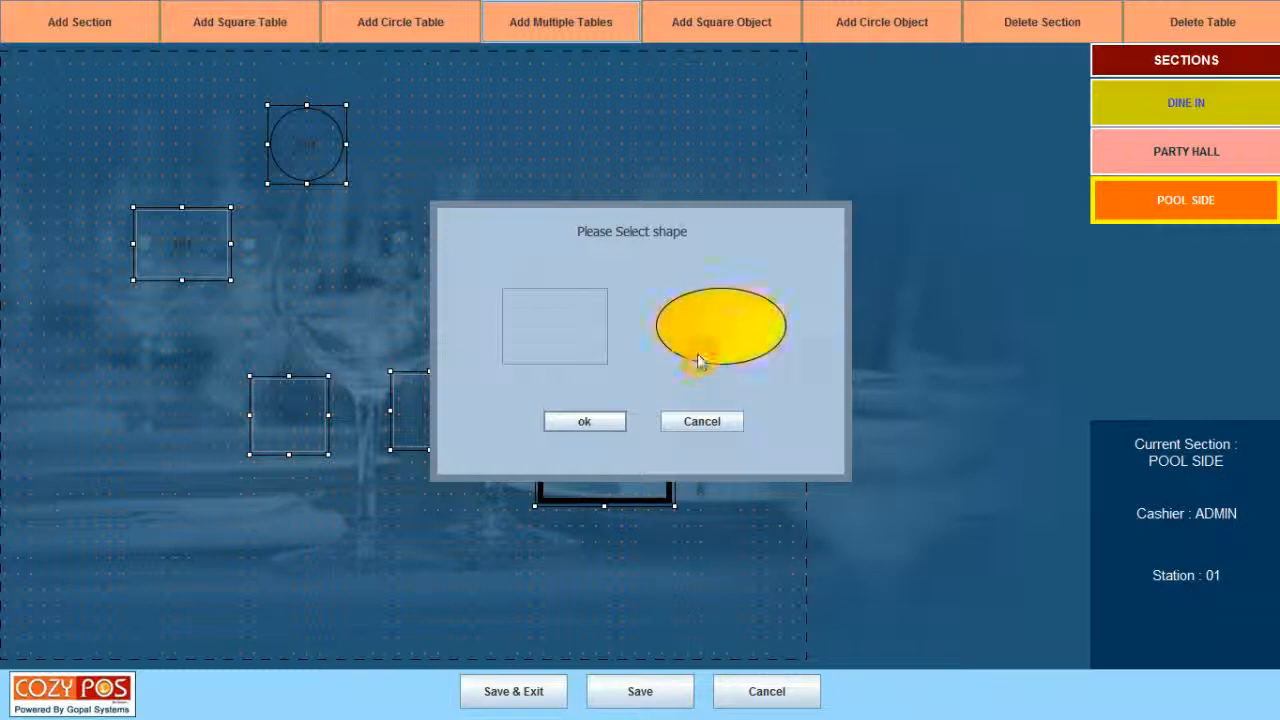
left_click(590, 432)
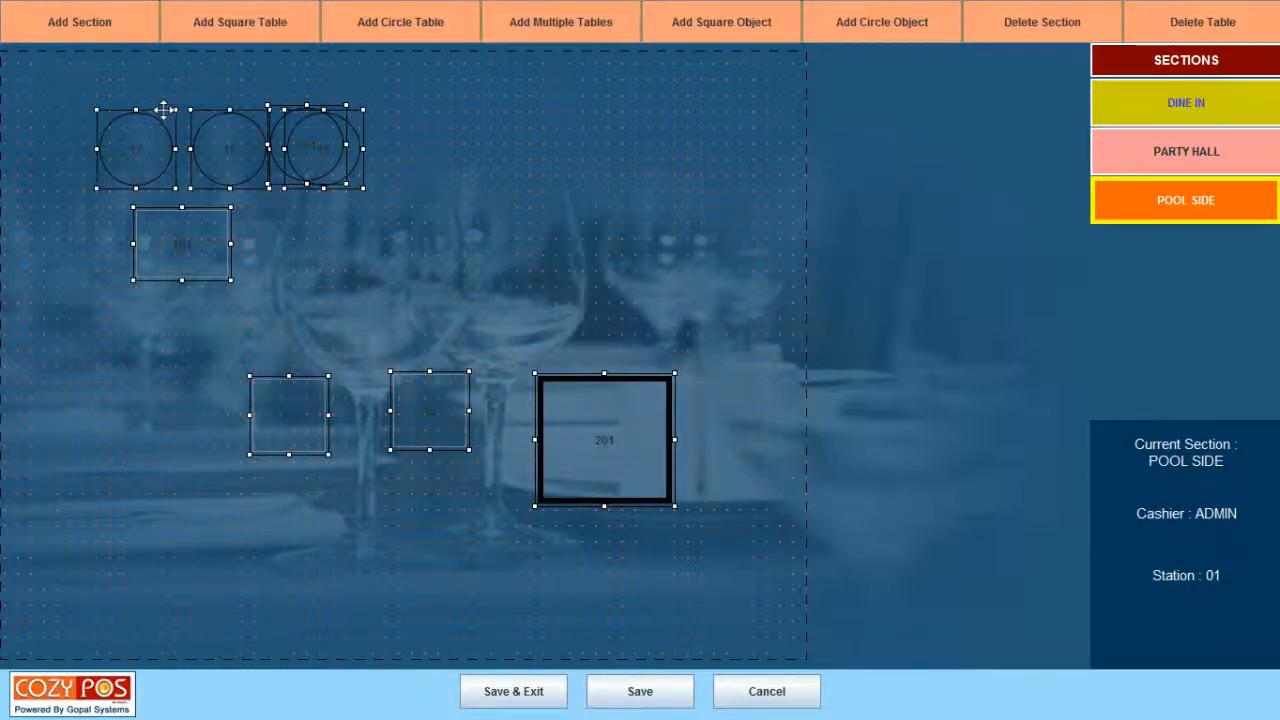
Pull the overlapping new circle tables apart into the top row beside table 301.
left_click_drag(163, 111, 456, 176)
left_click_drag(490, 142, 489, 109)
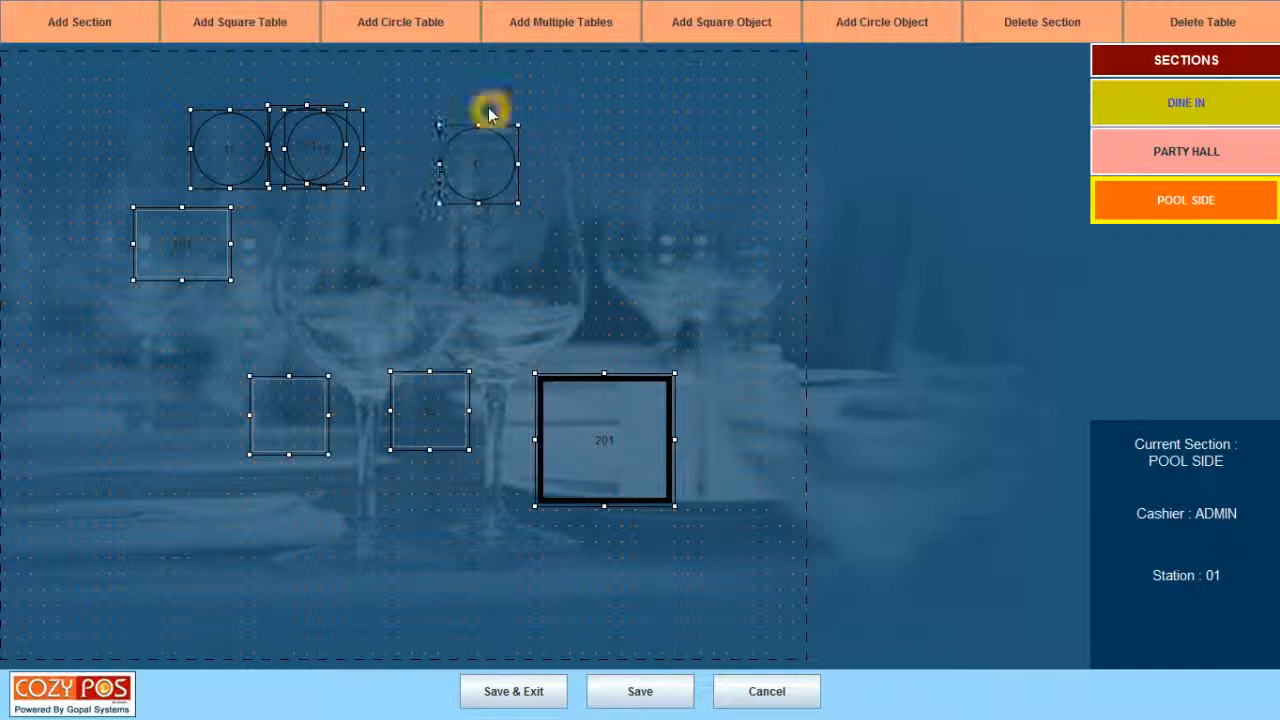
left_click_drag(348, 107, 635, 97)
left_click_drag(344, 108, 373, 104)
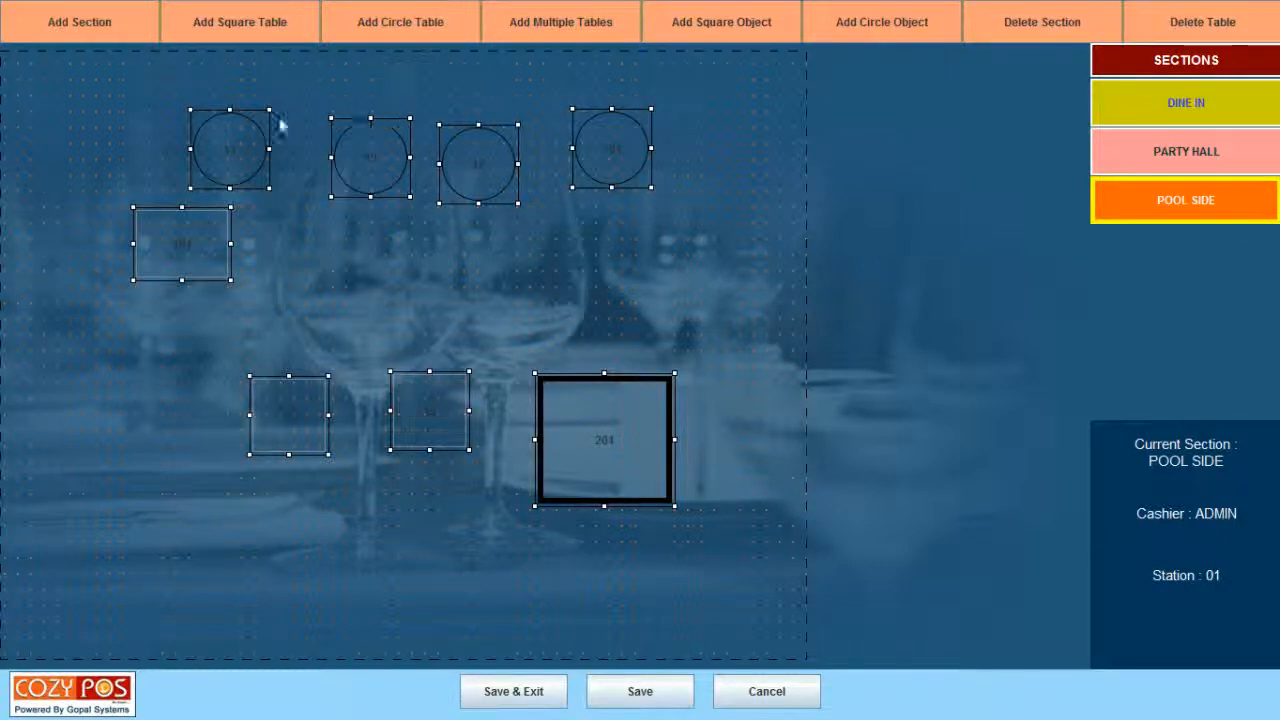
left_click_drag(247, 120, 604, 230)
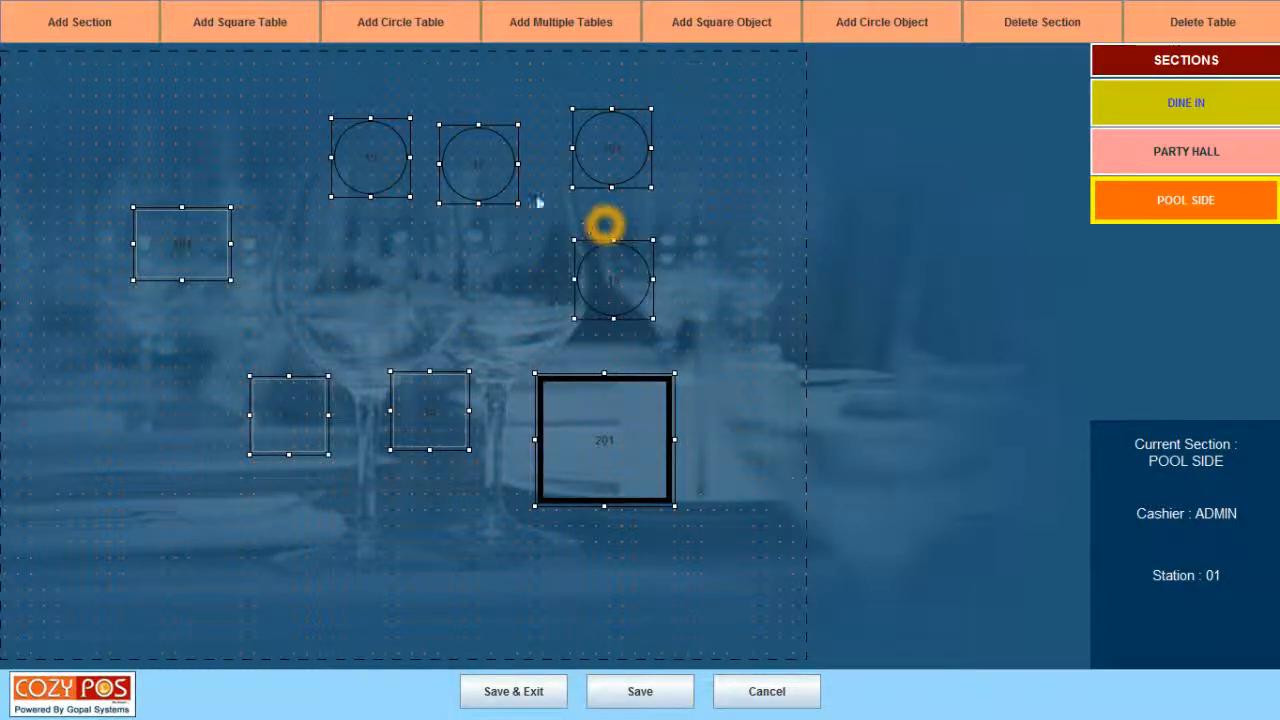
Reposition circle tables 19 and 17 so the top row lines up.
left_click(384, 163)
left_click_drag(345, 116, 265, 90)
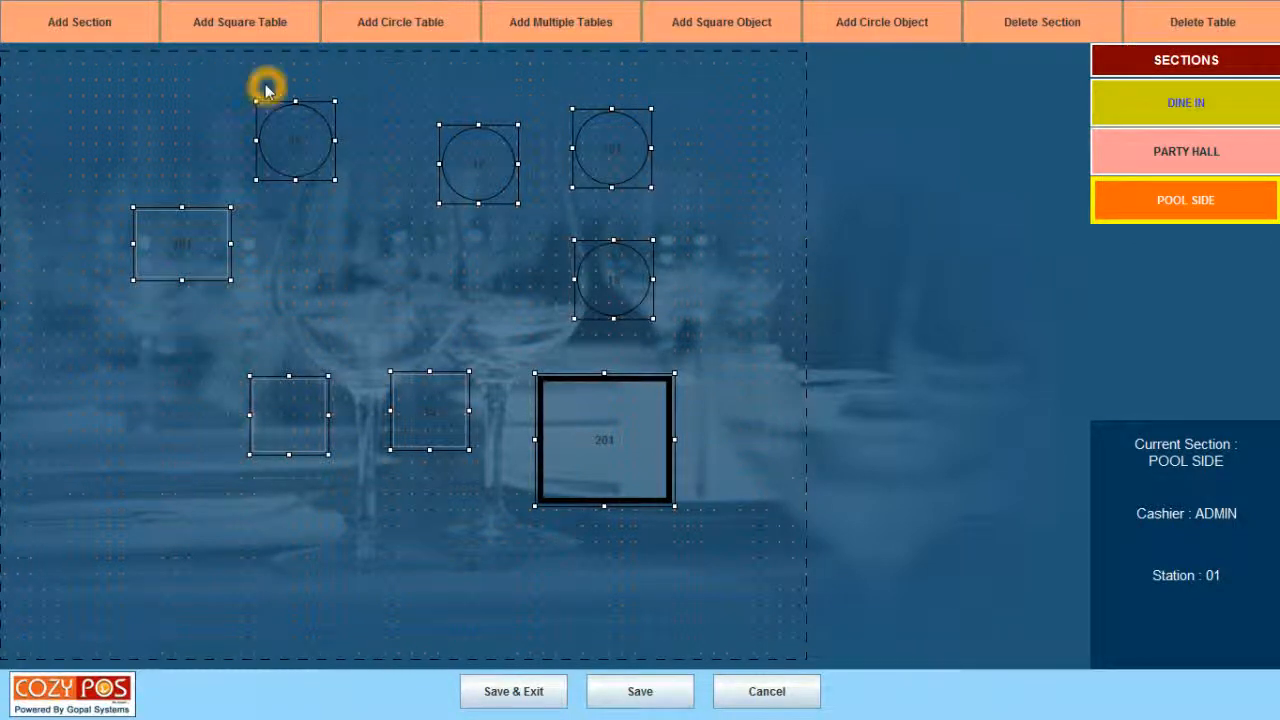
left_click(466, 131)
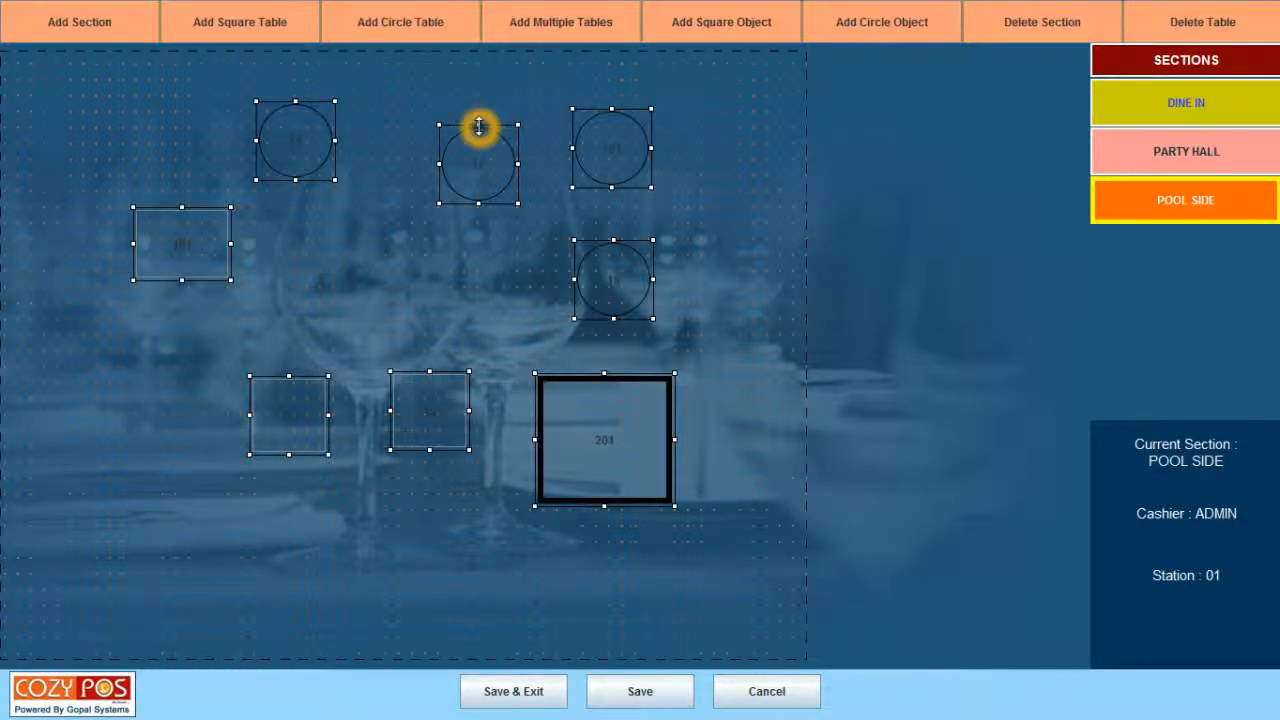
left_click(481, 132)
left_click(507, 129)
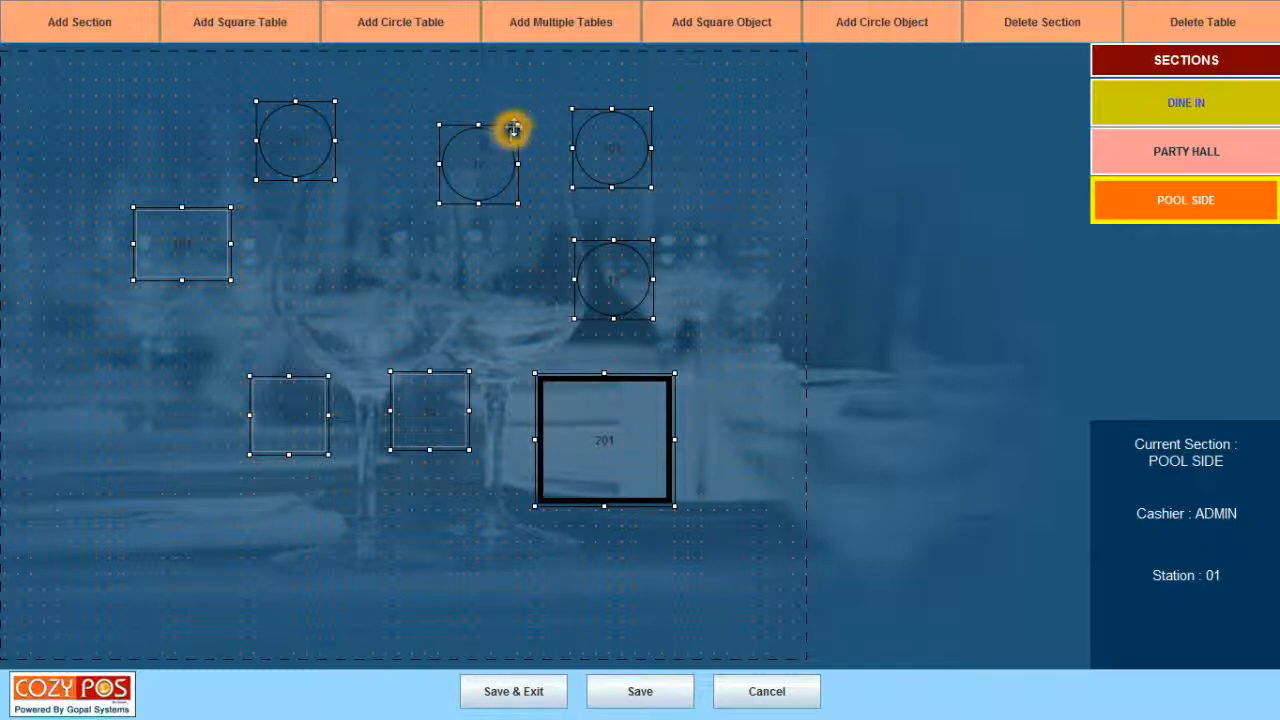
left_click_drag(512, 129, 451, 94)
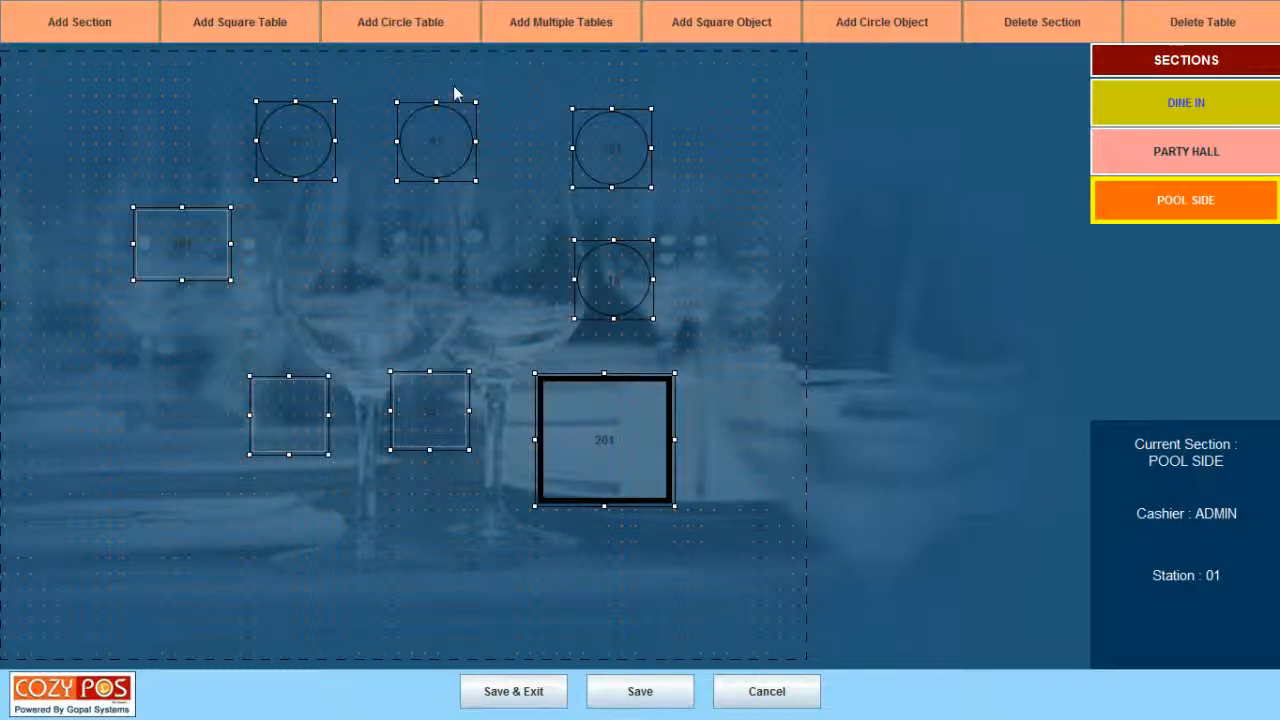
left_click(438, 333)
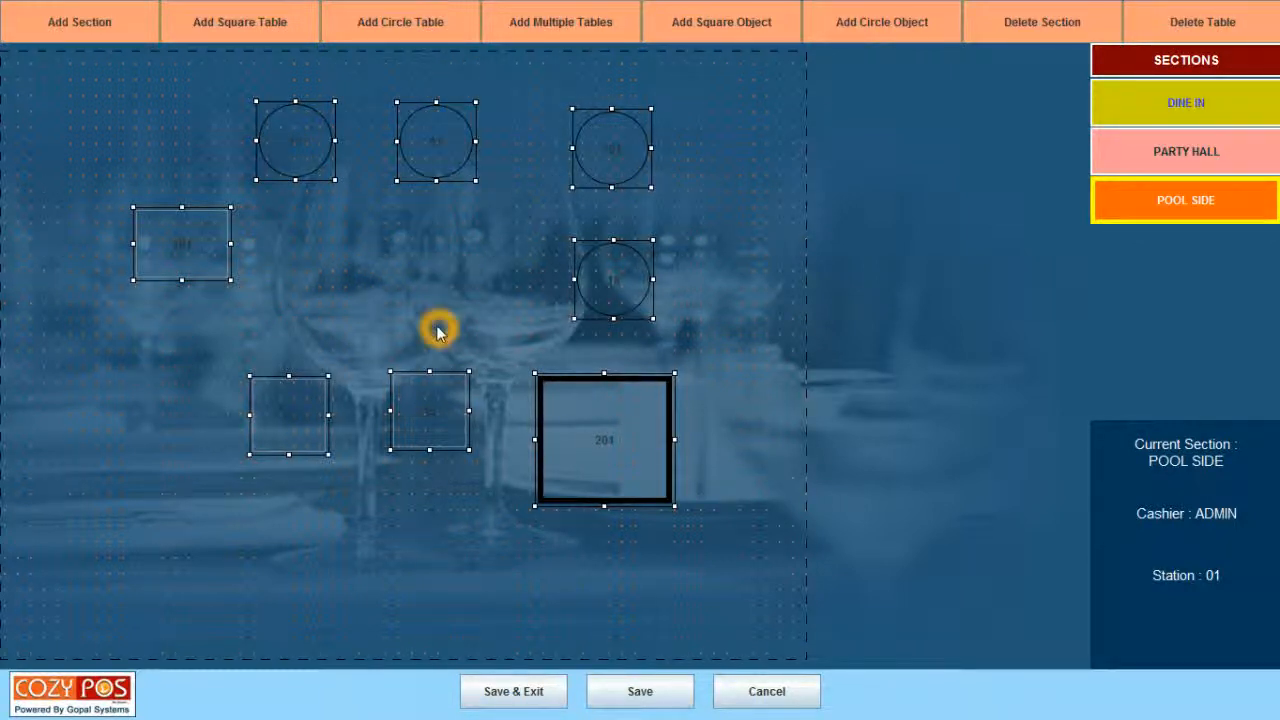
left_click(706, 255)
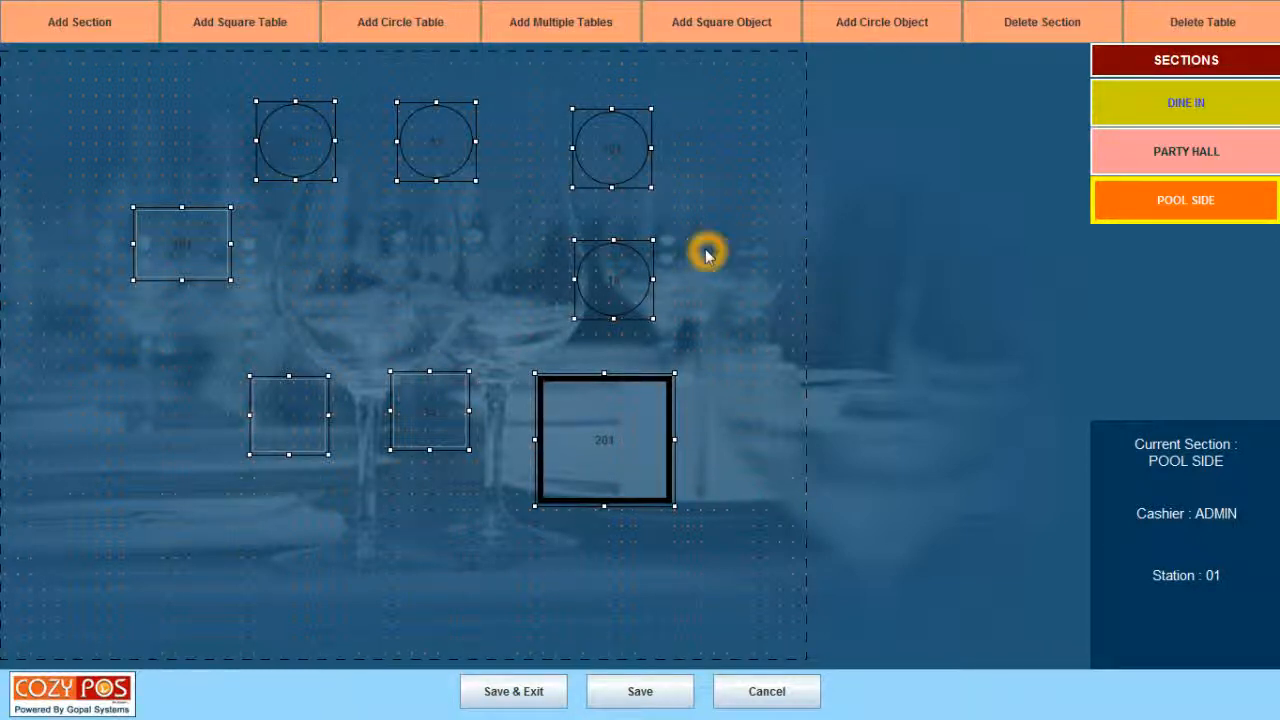
left_click(745, 33)
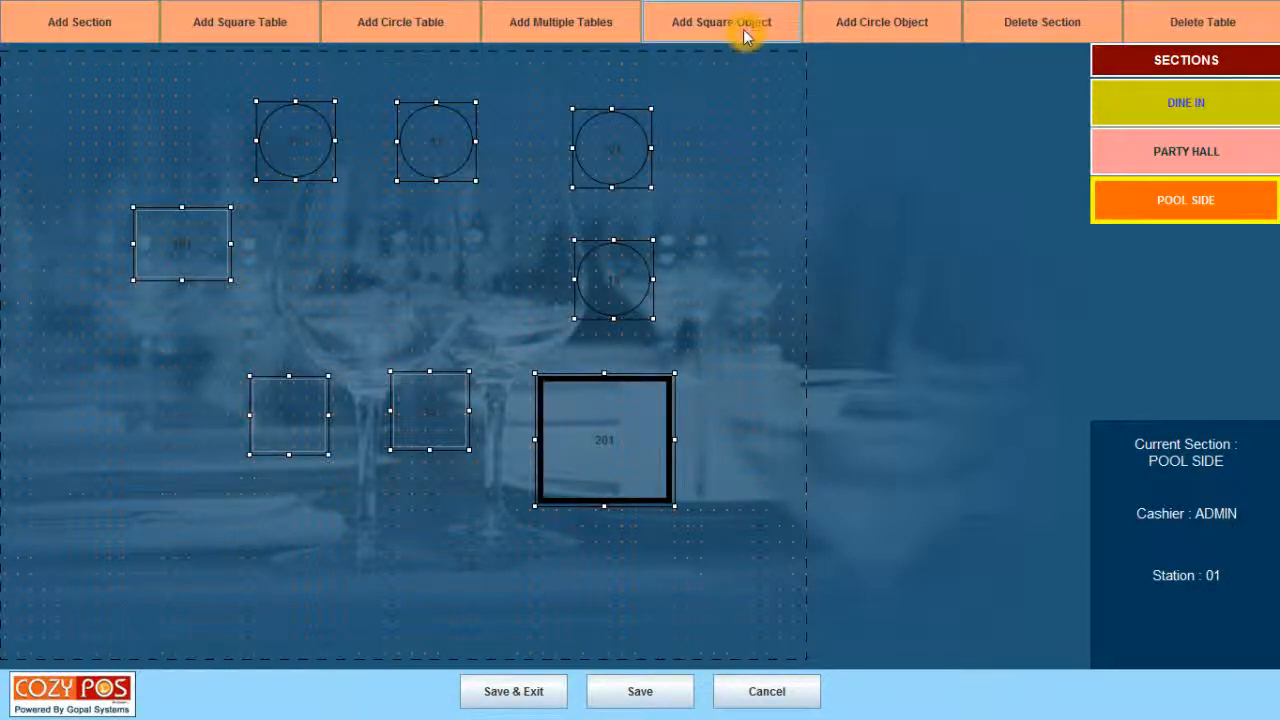
Create a square object named KITCHEN-A and confirm the cannot-be-undone prompt.
left_click(743, 29)
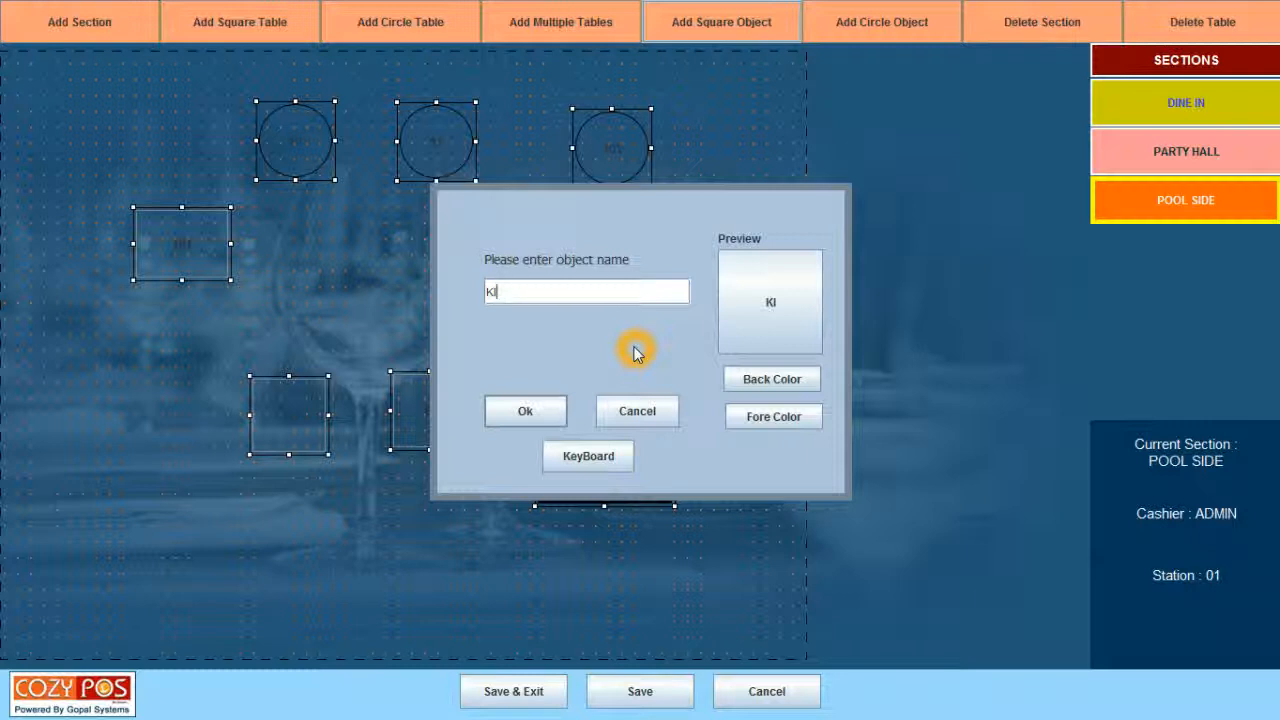
type("KITCHEN-A")
left_click(523, 413)
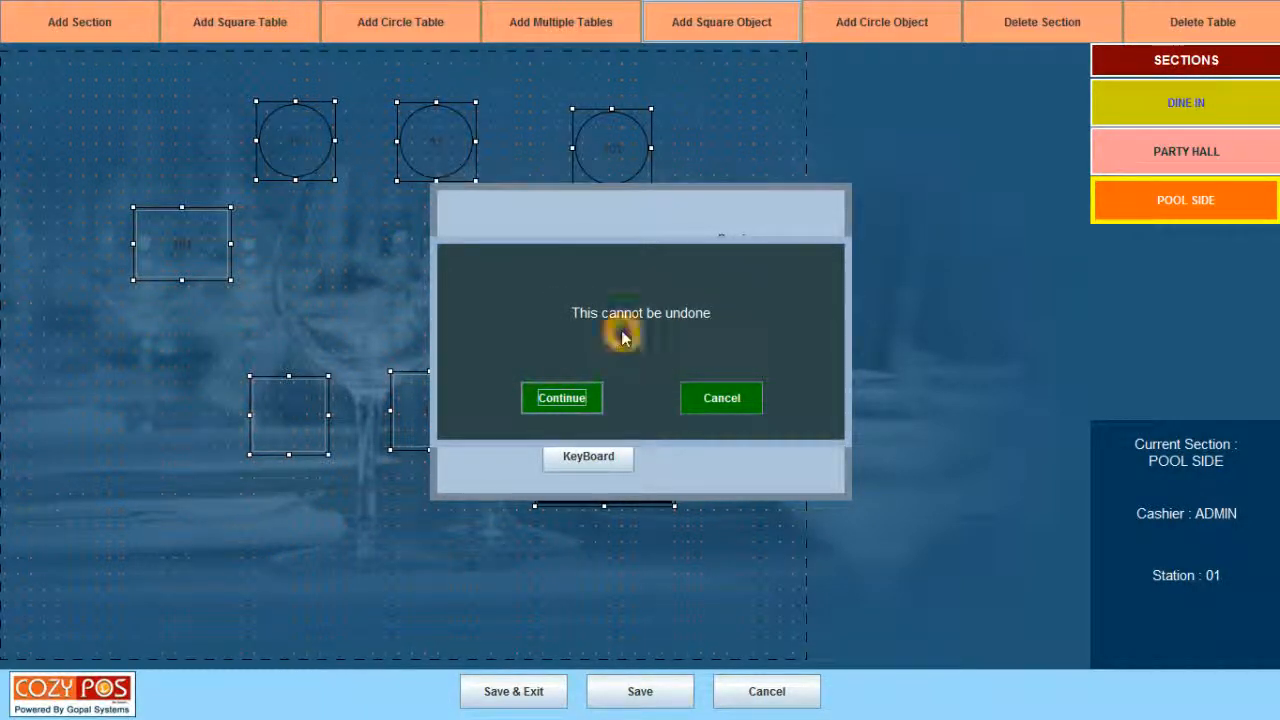
left_click(574, 401)
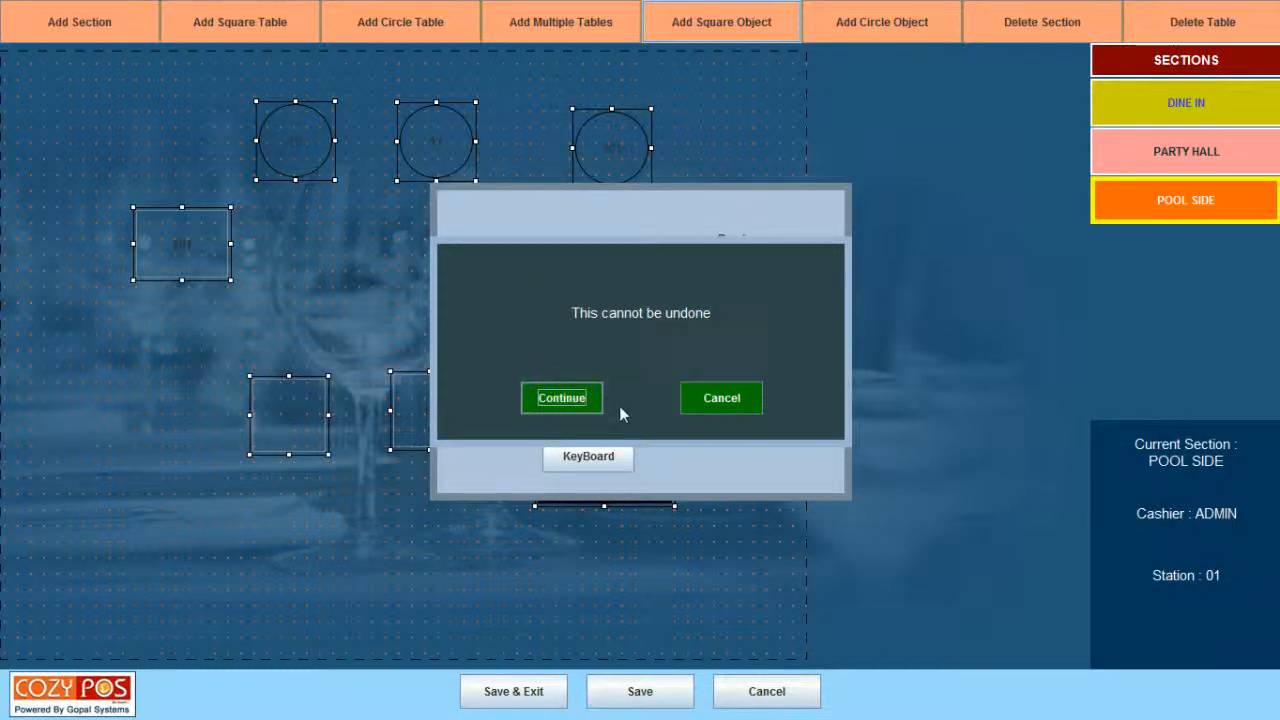
left_click(558, 400)
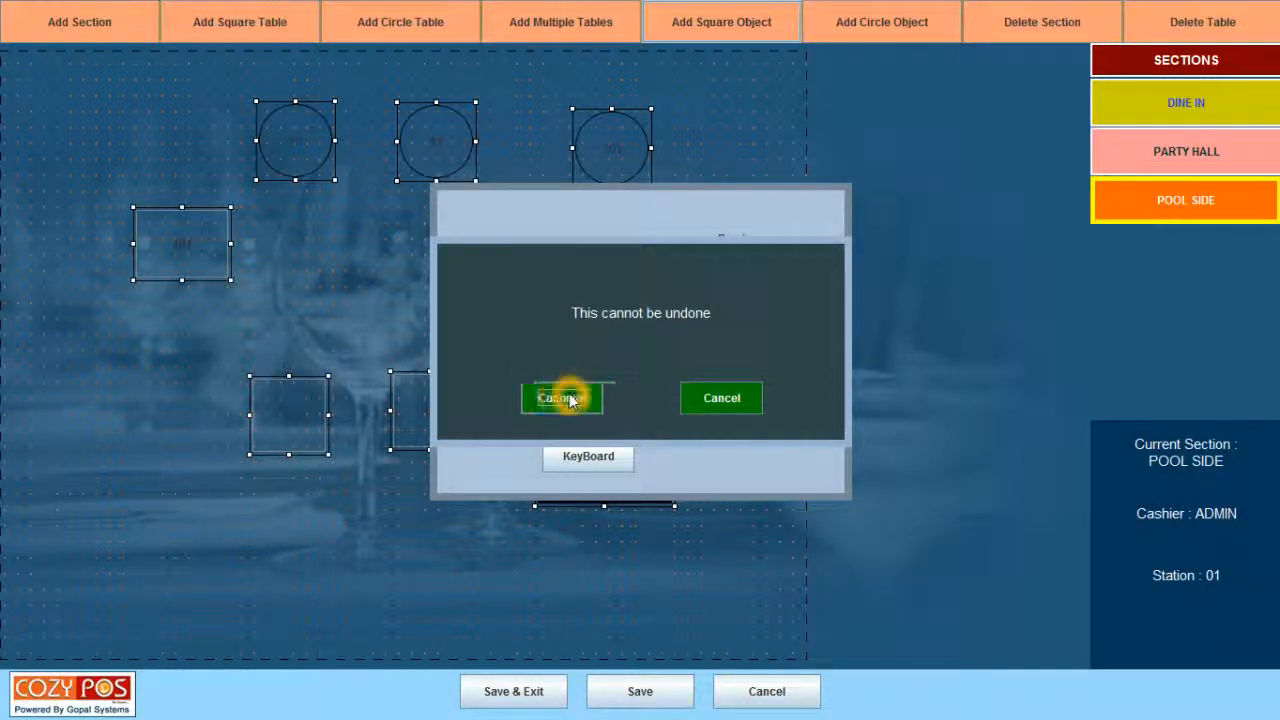
left_click(571, 398)
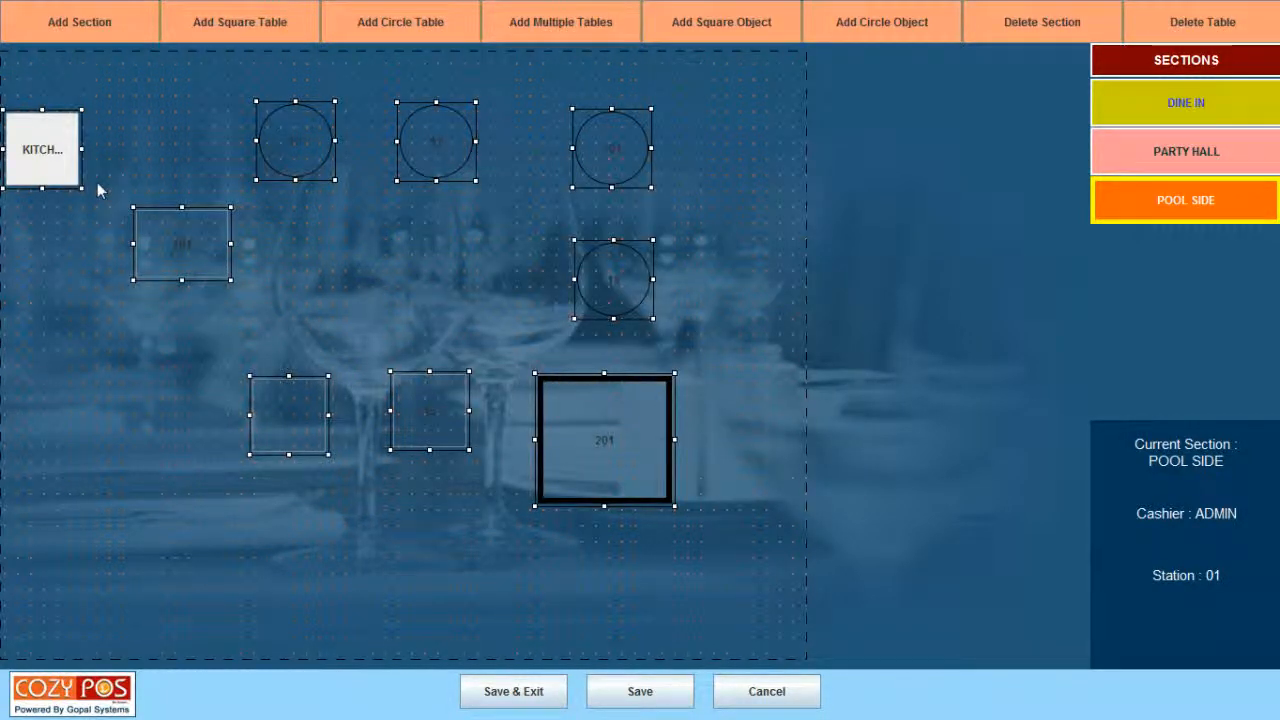
Drag KITCHEN-A to the lower-left corner and stretch it wider so its full name shows.
left_click_drag(52, 115, 113, 492)
left_click_drag(167, 547, 268, 547)
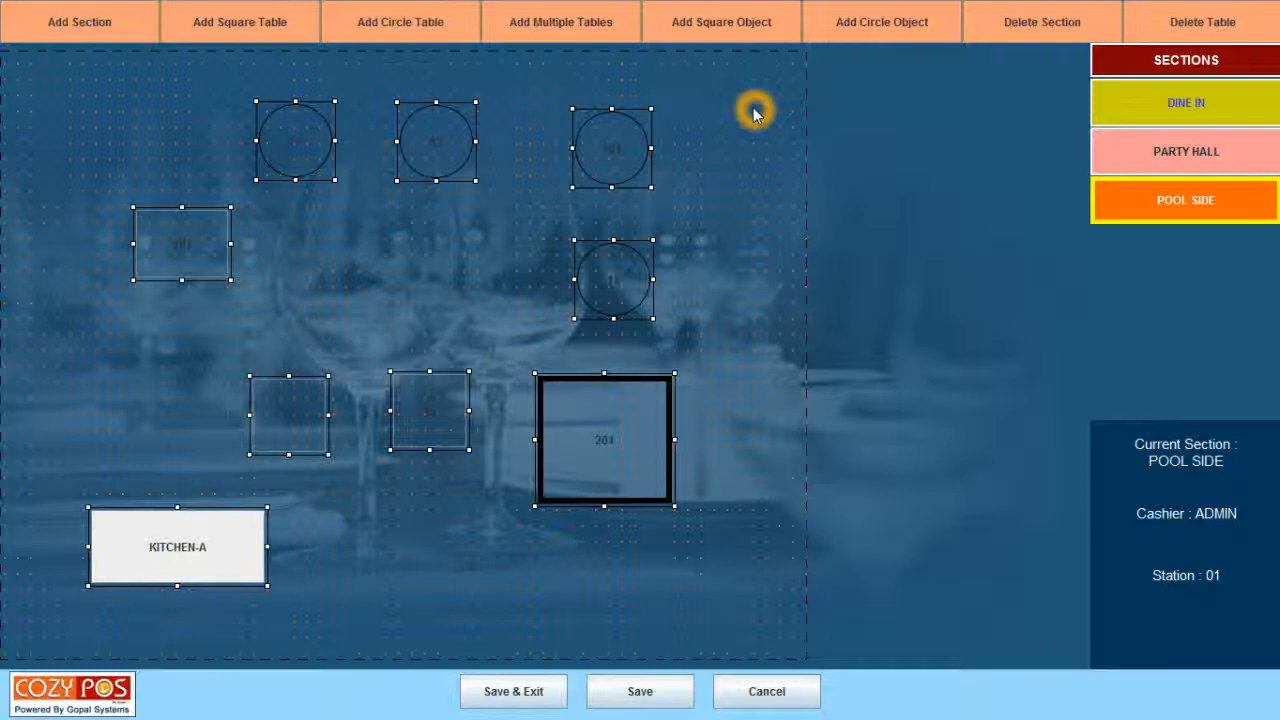
Start a circle object named 'Wash Room' with white label text.
left_click(882, 22)
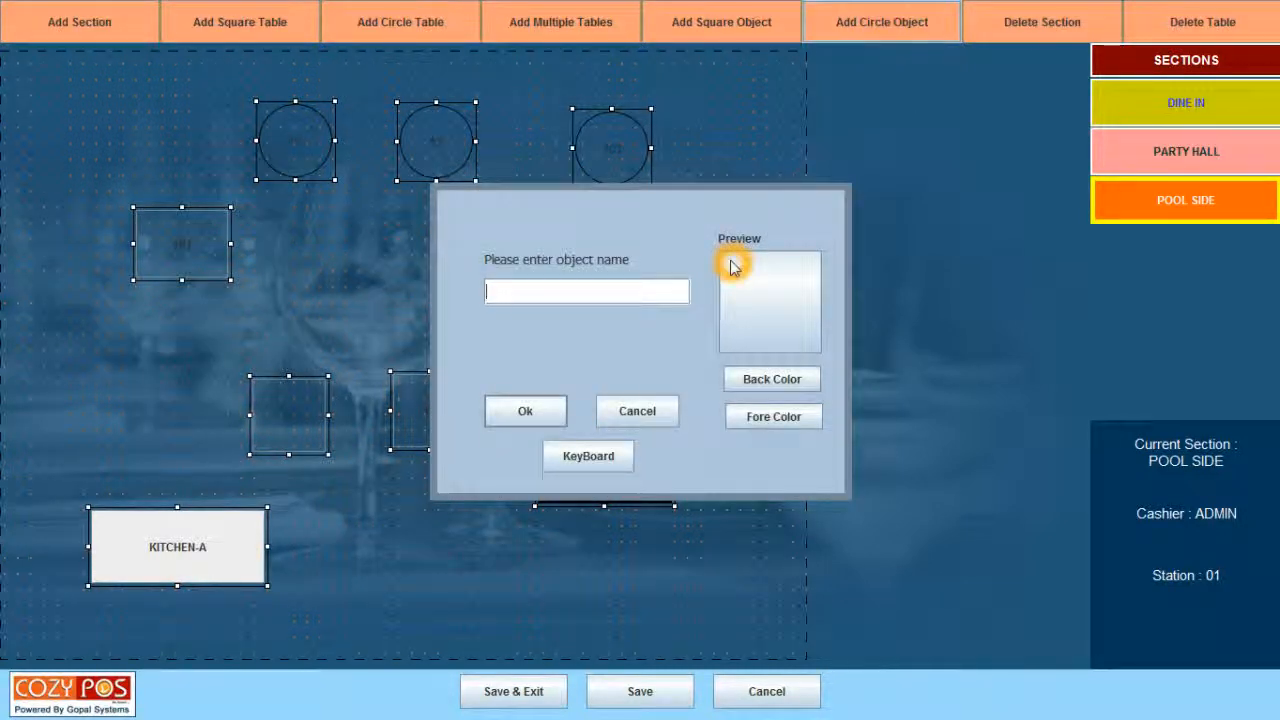
type("Wash Room")
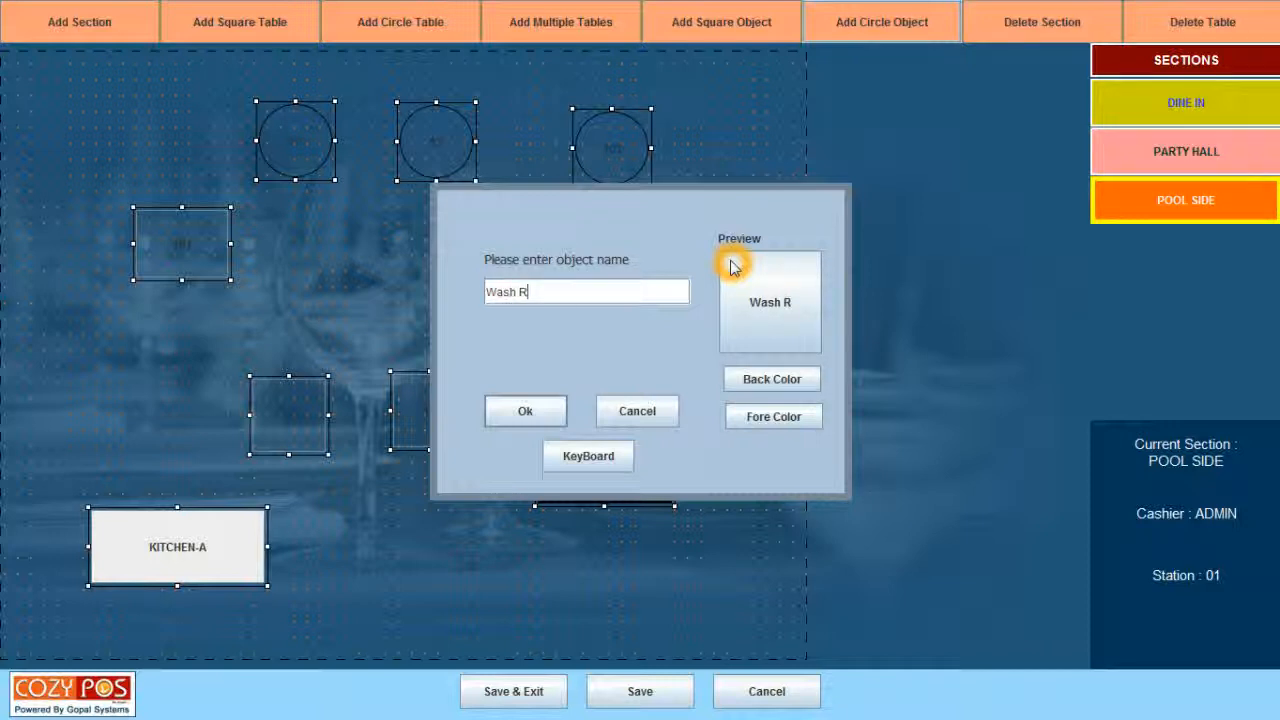
left_click(766, 410)
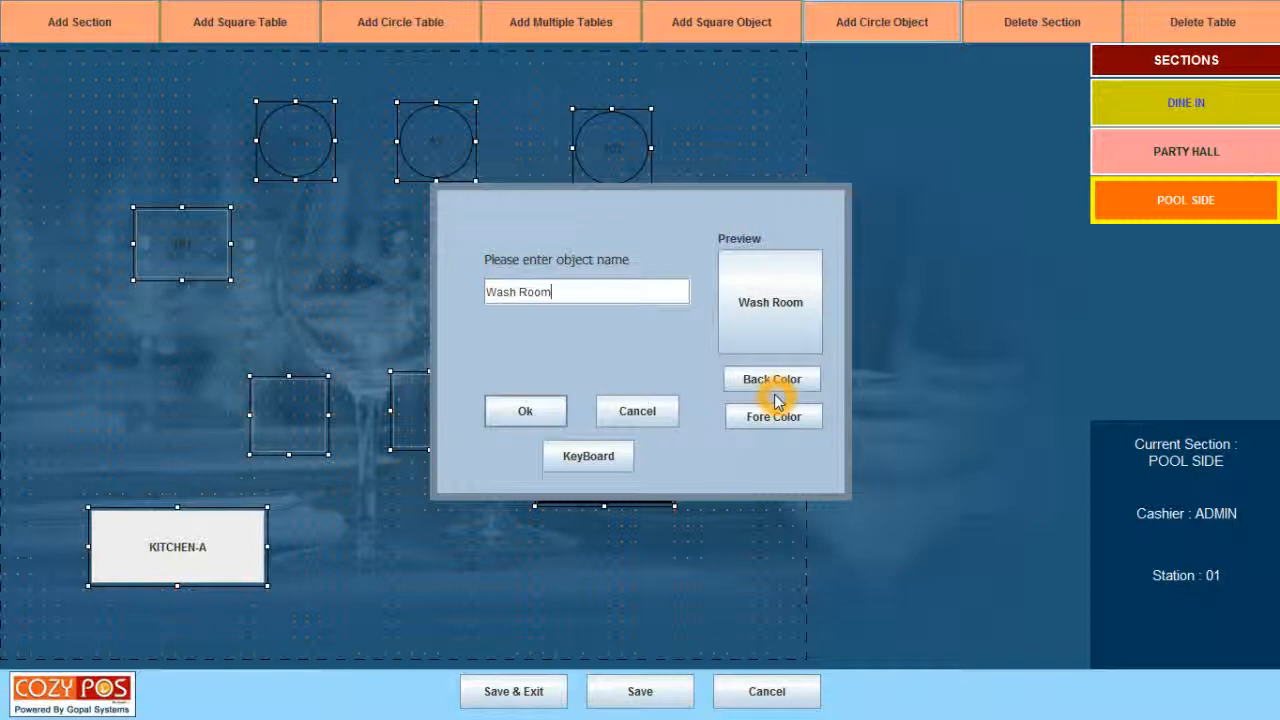
left_click(750, 425)
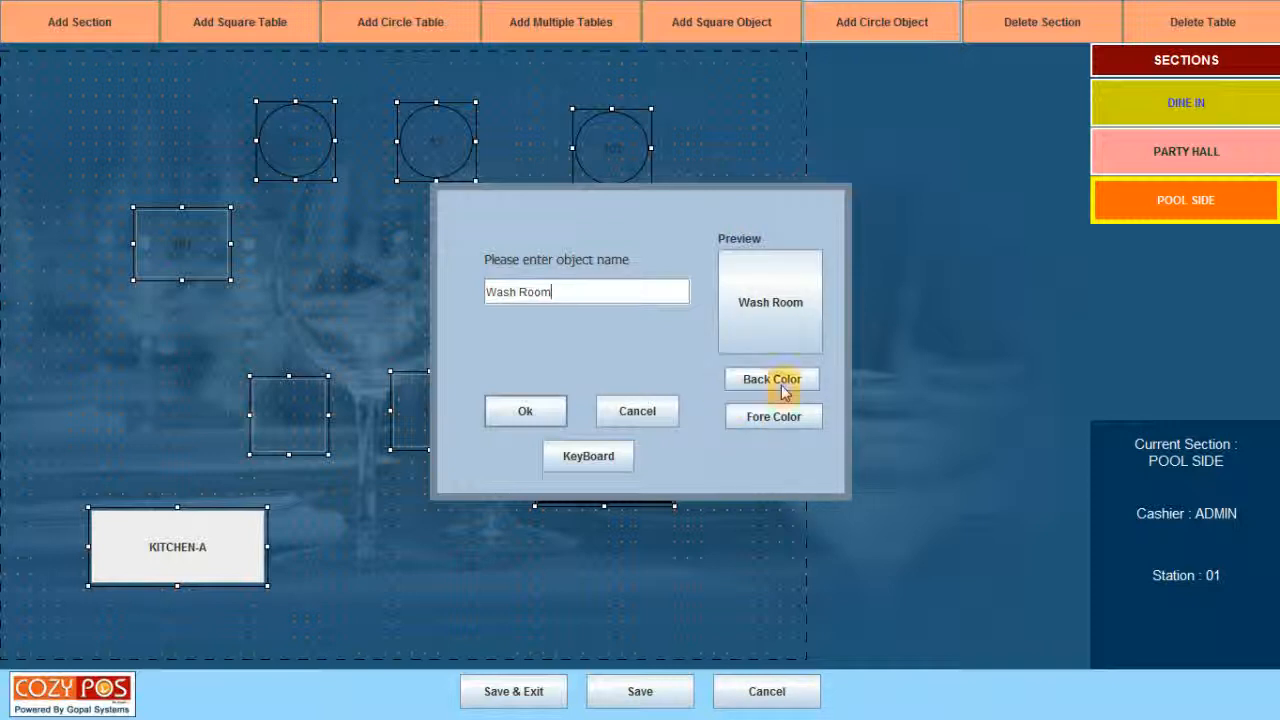
left_click(775, 416)
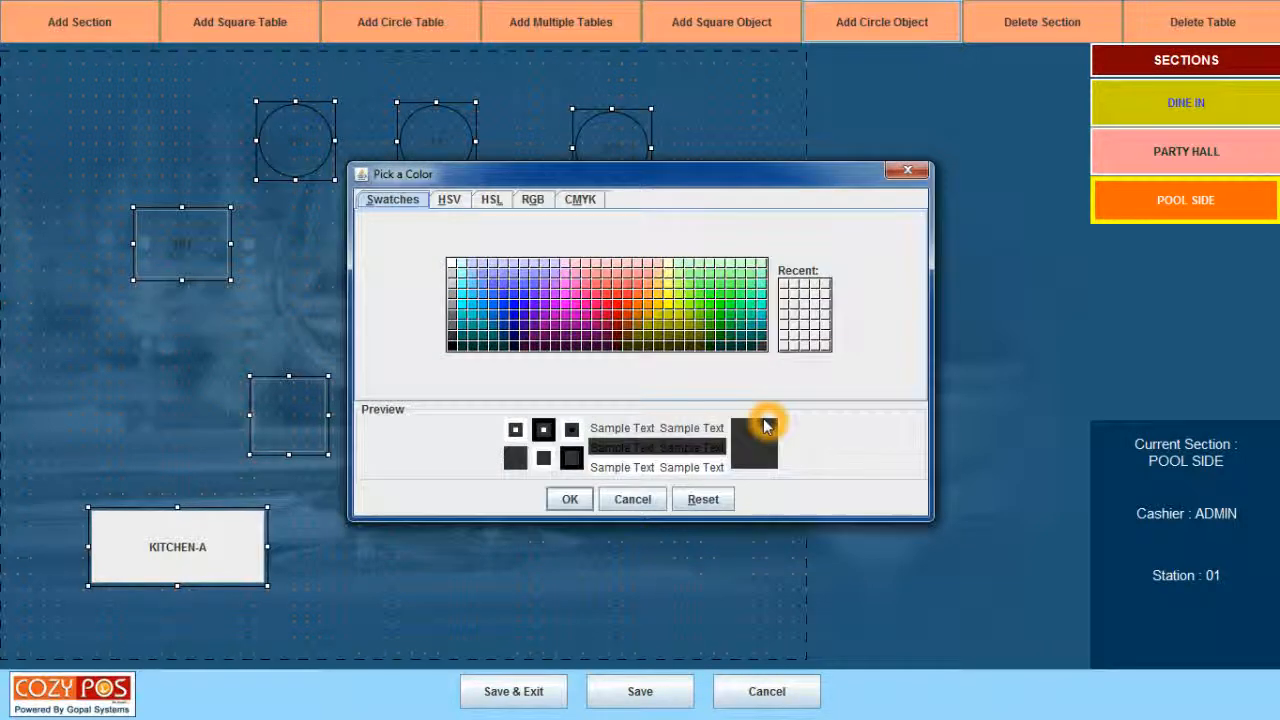
left_click(453, 266)
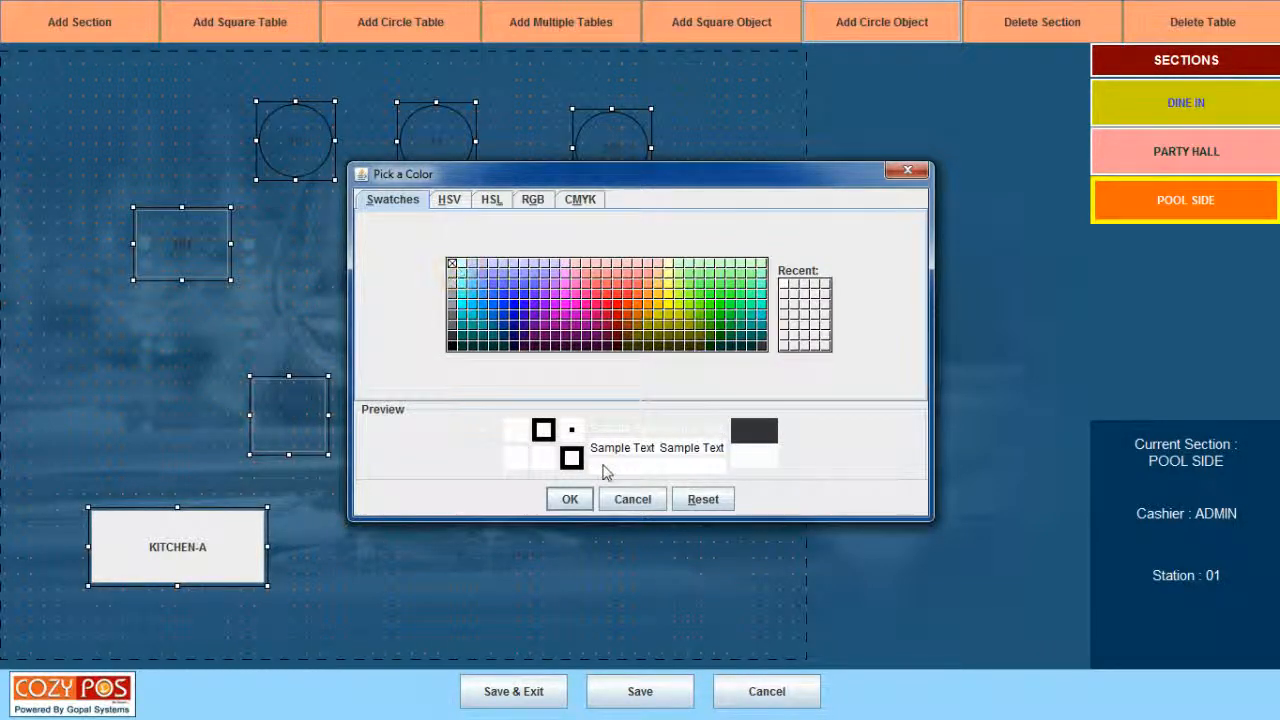
left_click(570, 499)
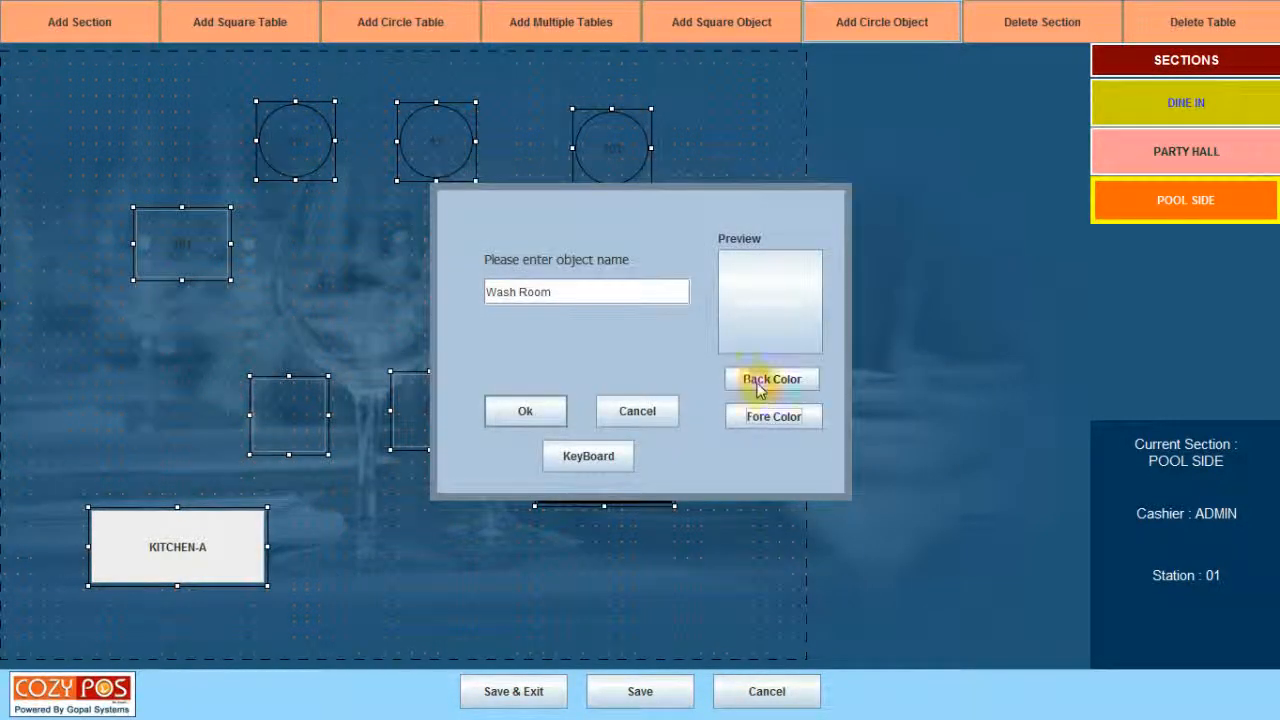
Give Wash Room a light-green background and add it to the layout.
left_click(757, 381)
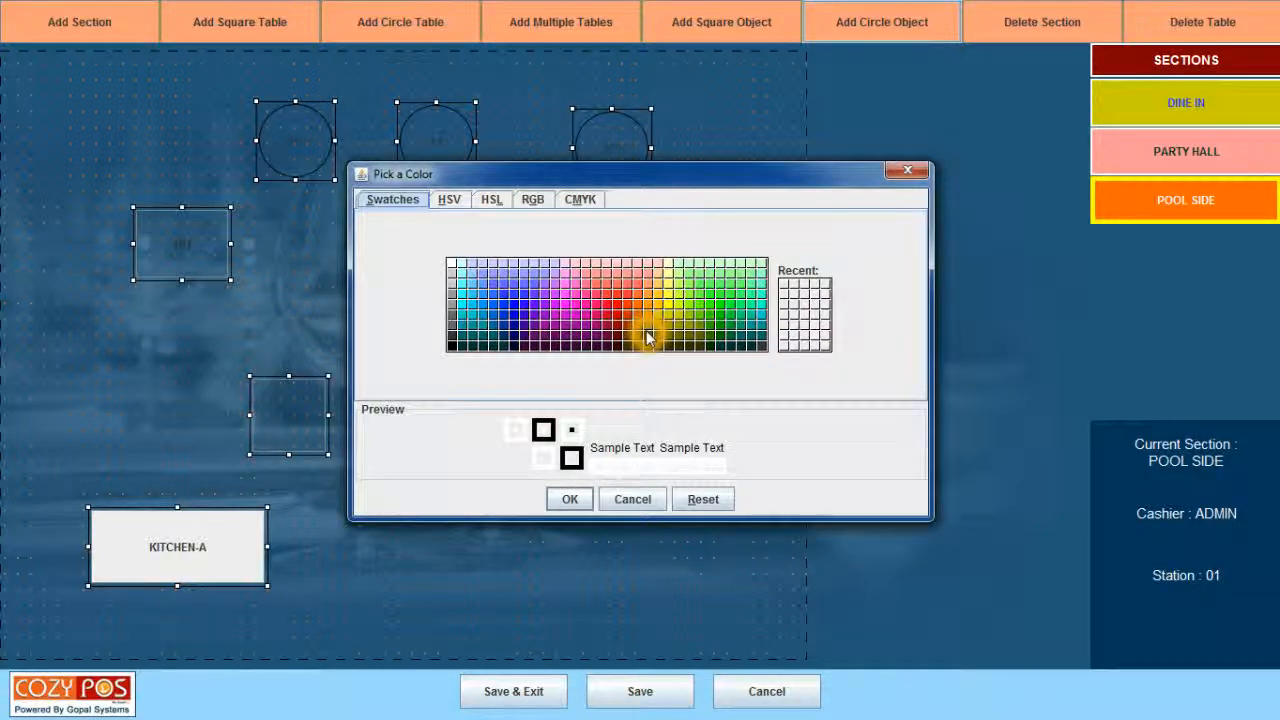
left_click(689, 272)
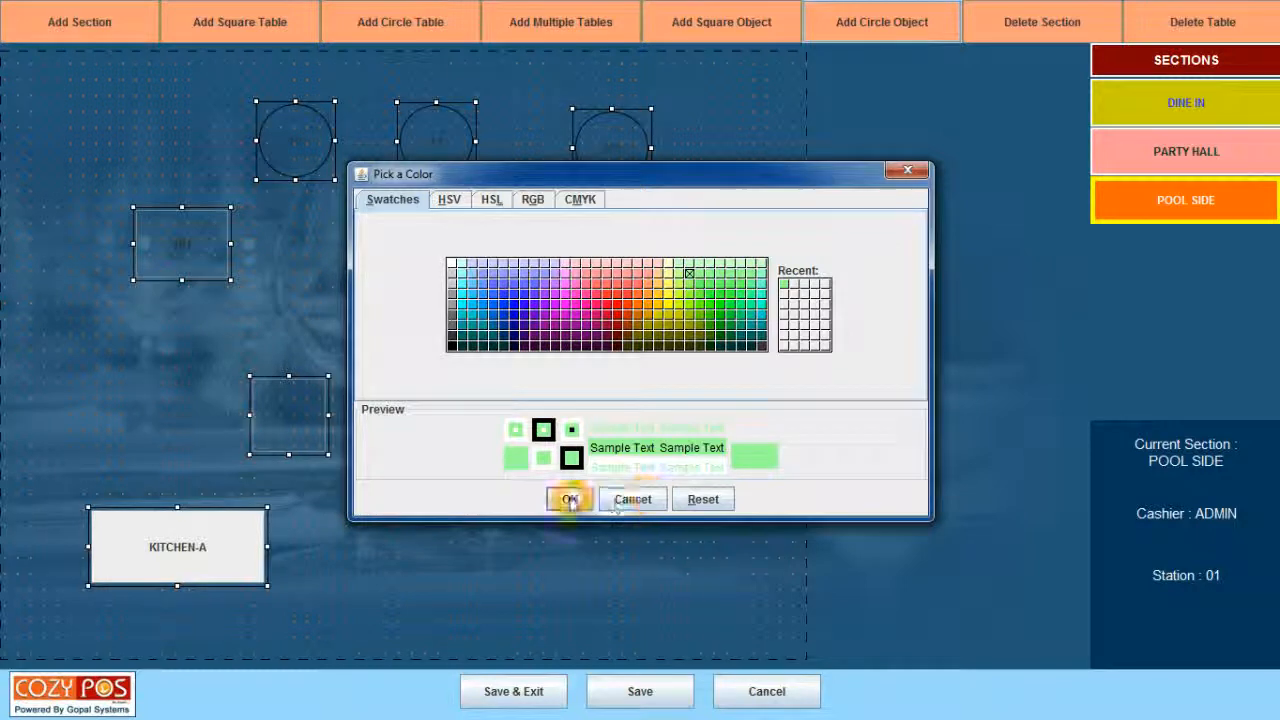
left_click(568, 499)
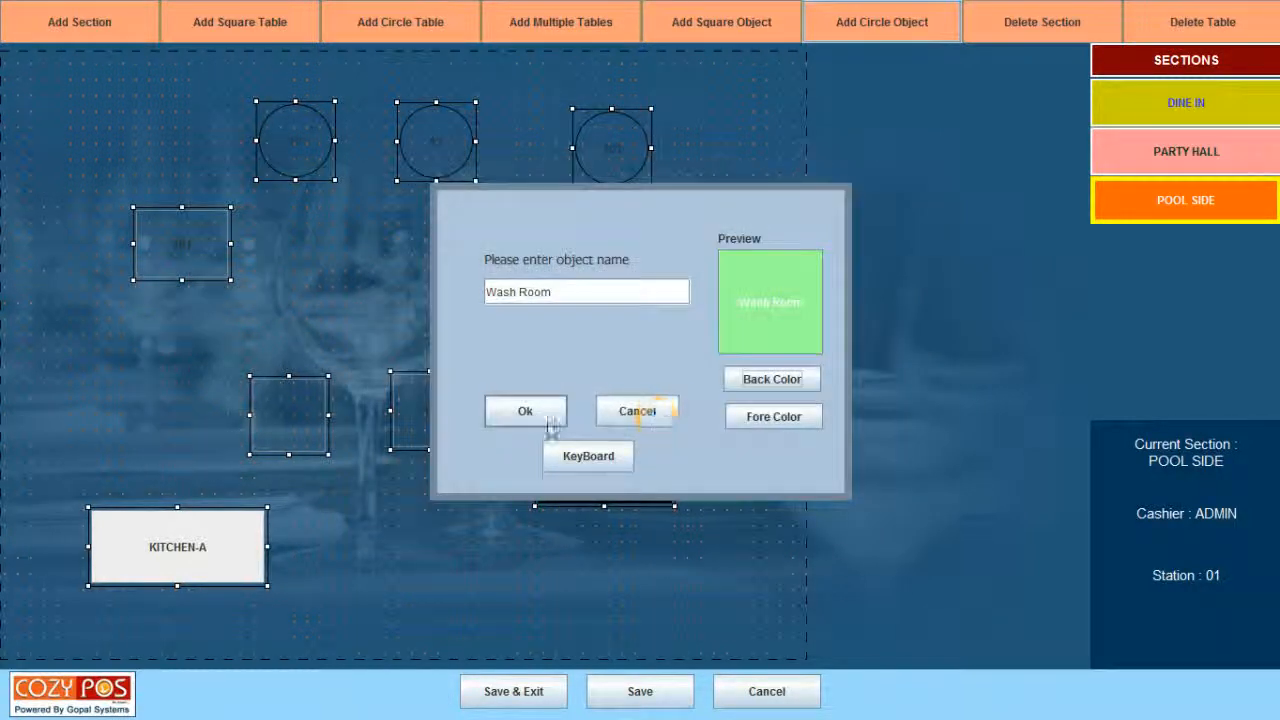
left_click(530, 414)
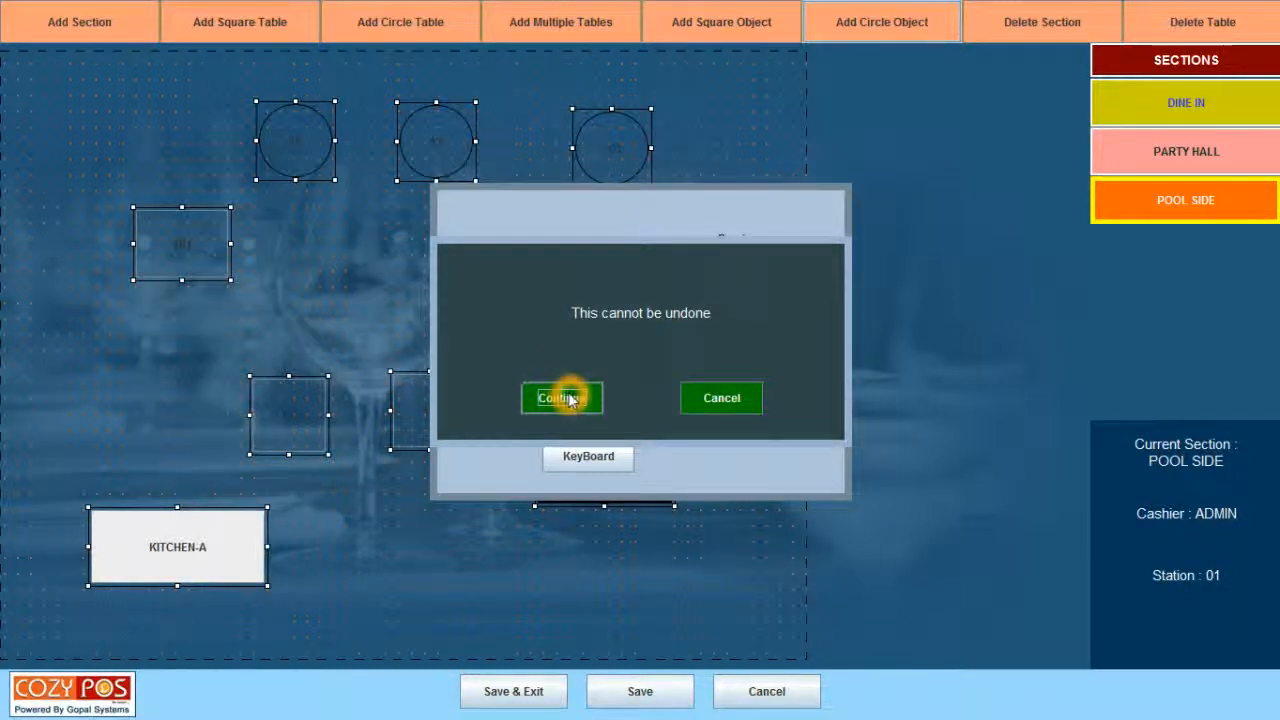
left_click(566, 398)
left_click(74, 112)
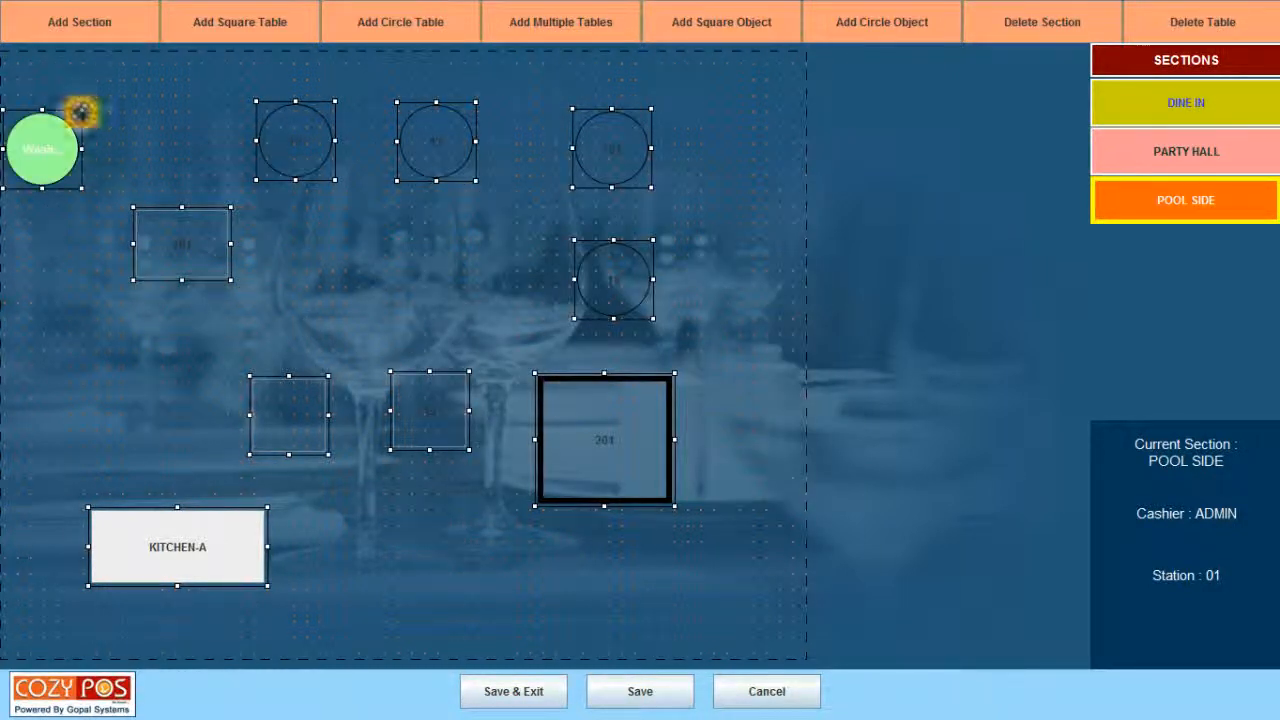
Move the Wash Room circle to the bottom-right corner and widen it into an oval.
left_click_drag(72, 112, 760, 551)
left_click(709, 602)
left_click_drag(709, 602, 672, 608)
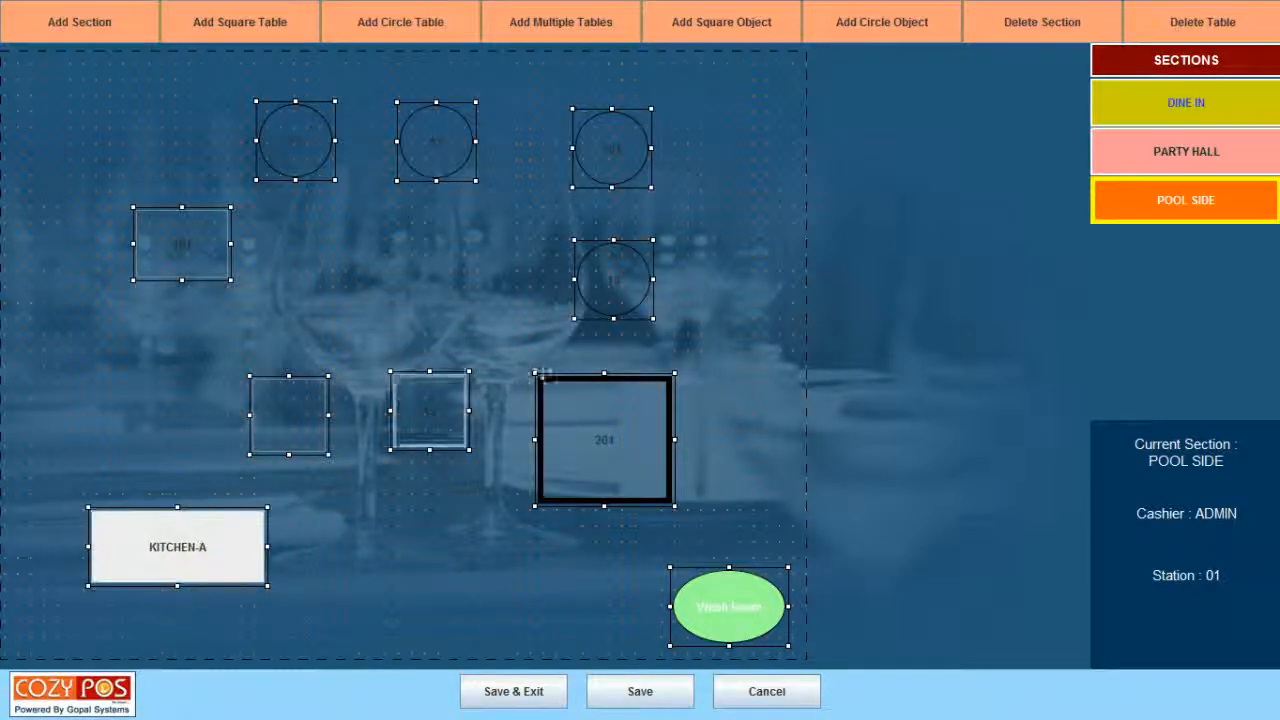
left_click(728, 574)
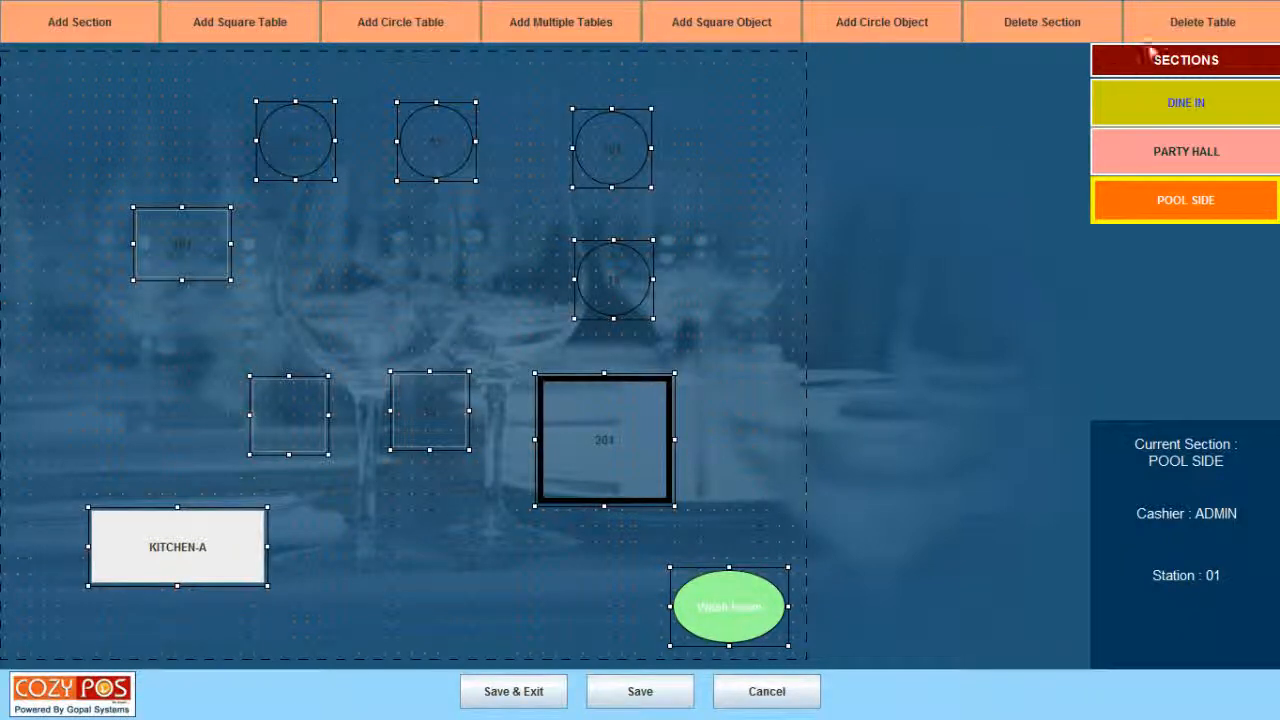
left_click(848, 295)
left_click(634, 402)
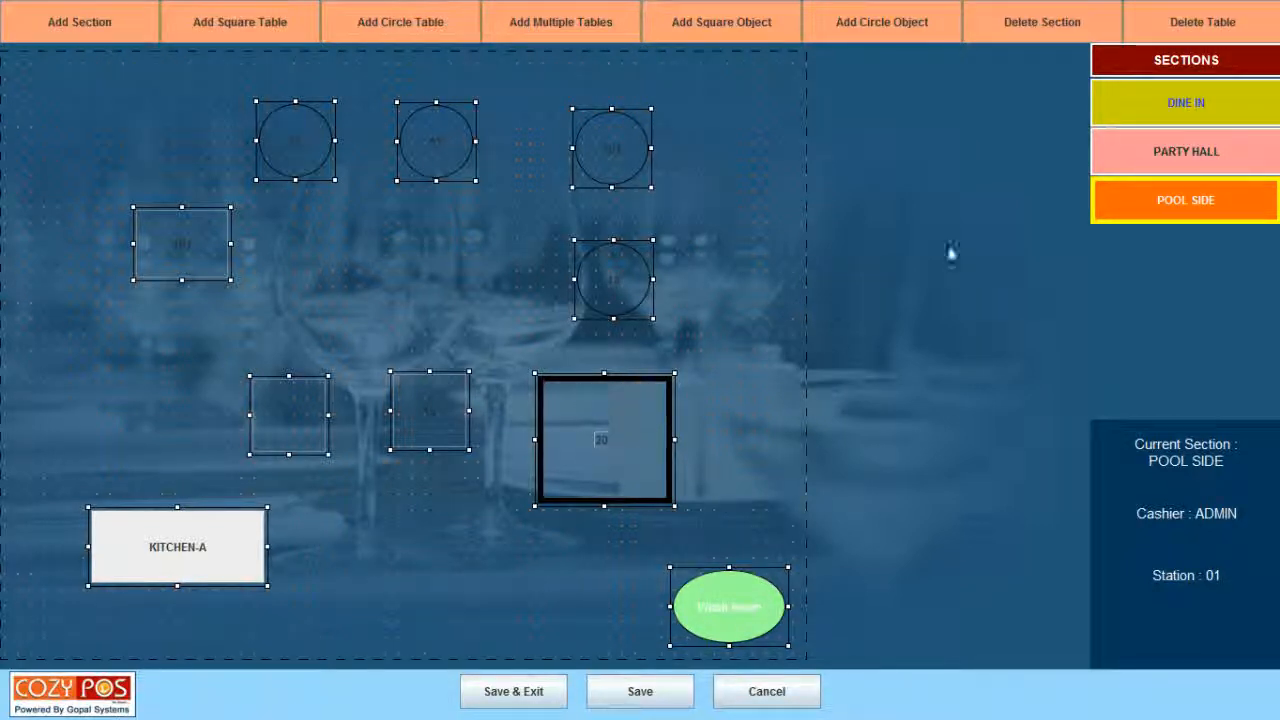
Delete table 201 and confirm the deletion.
left_click(1185, 25)
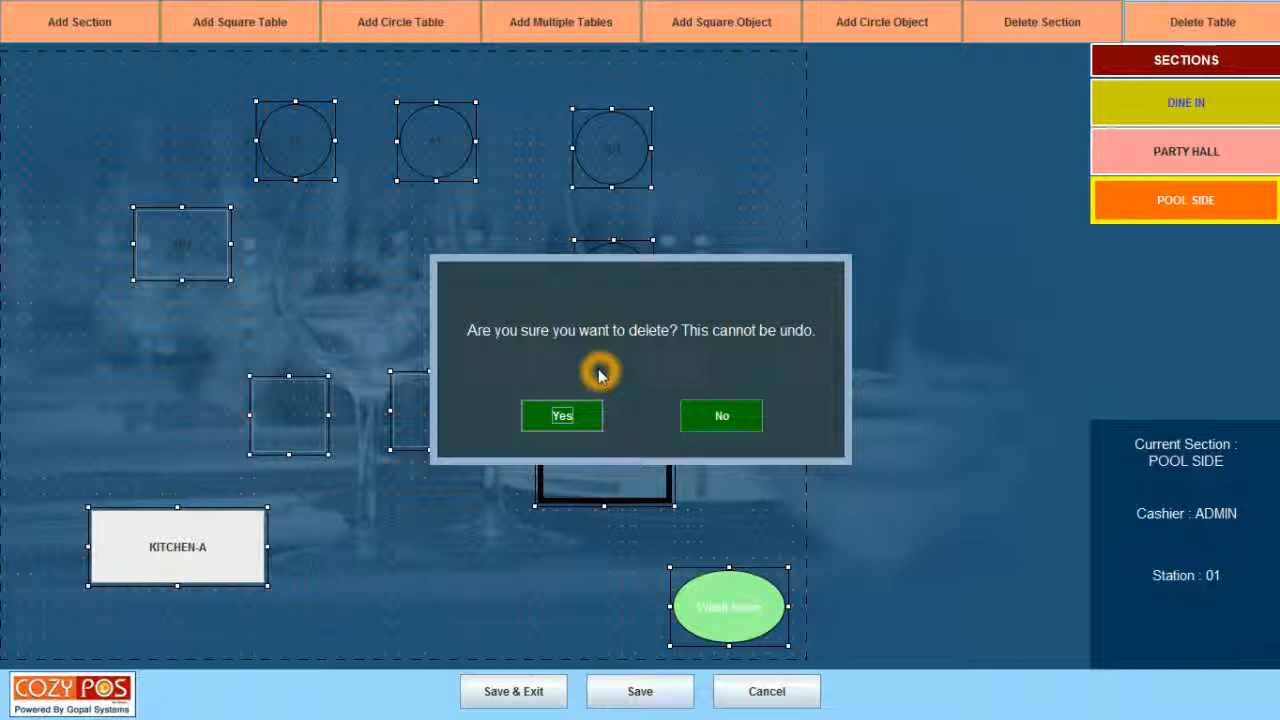
left_click(564, 418)
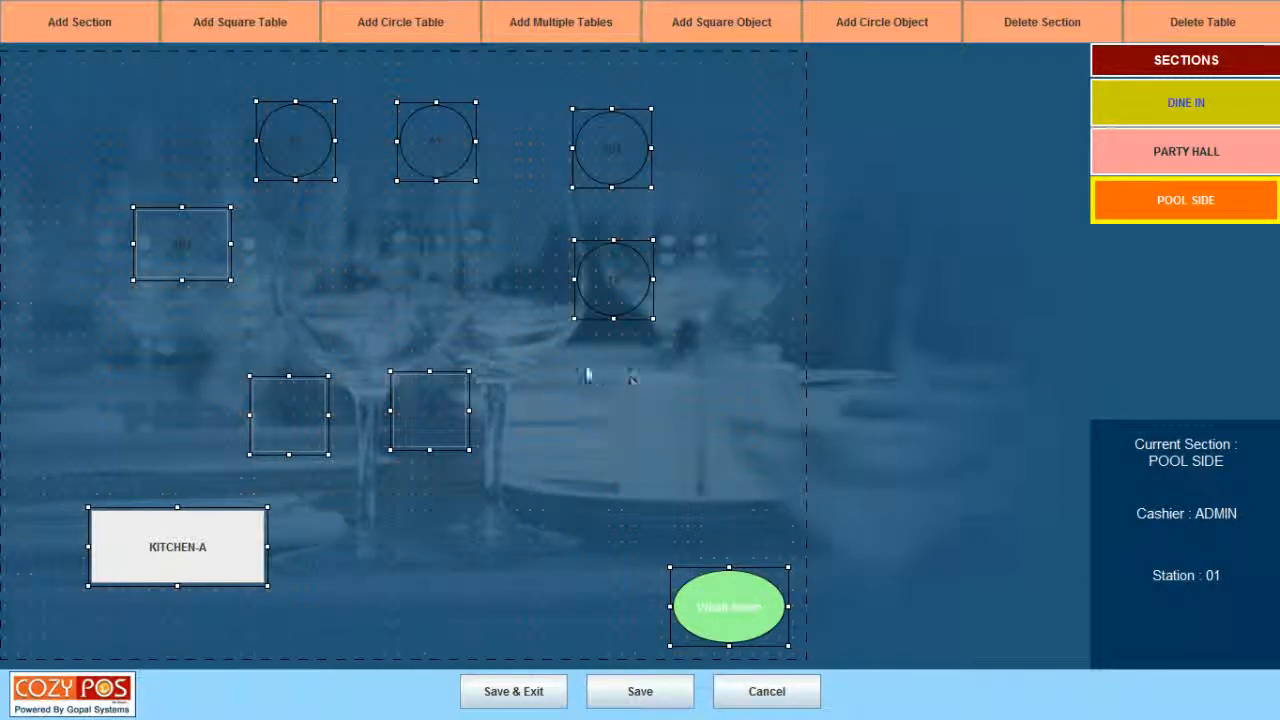
left_click(624, 384)
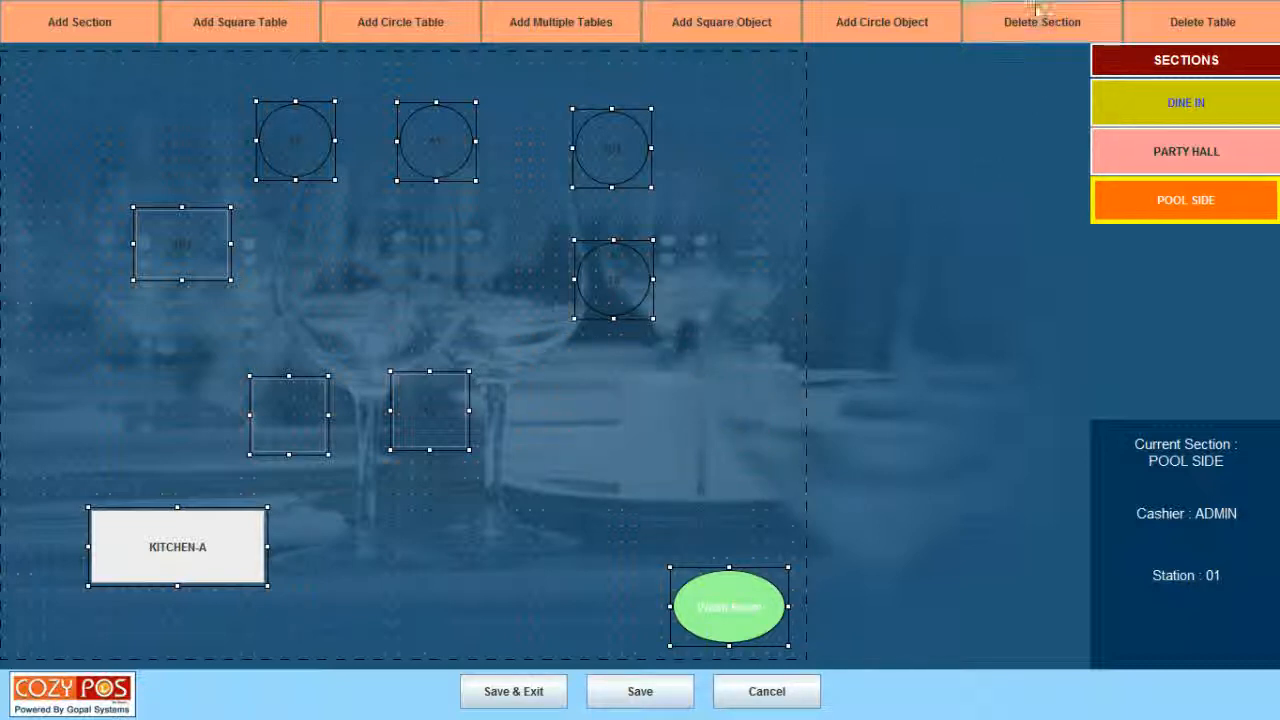
Save the POOL SIDE layout with its seven tables and two objects.
left_click(1042, 52)
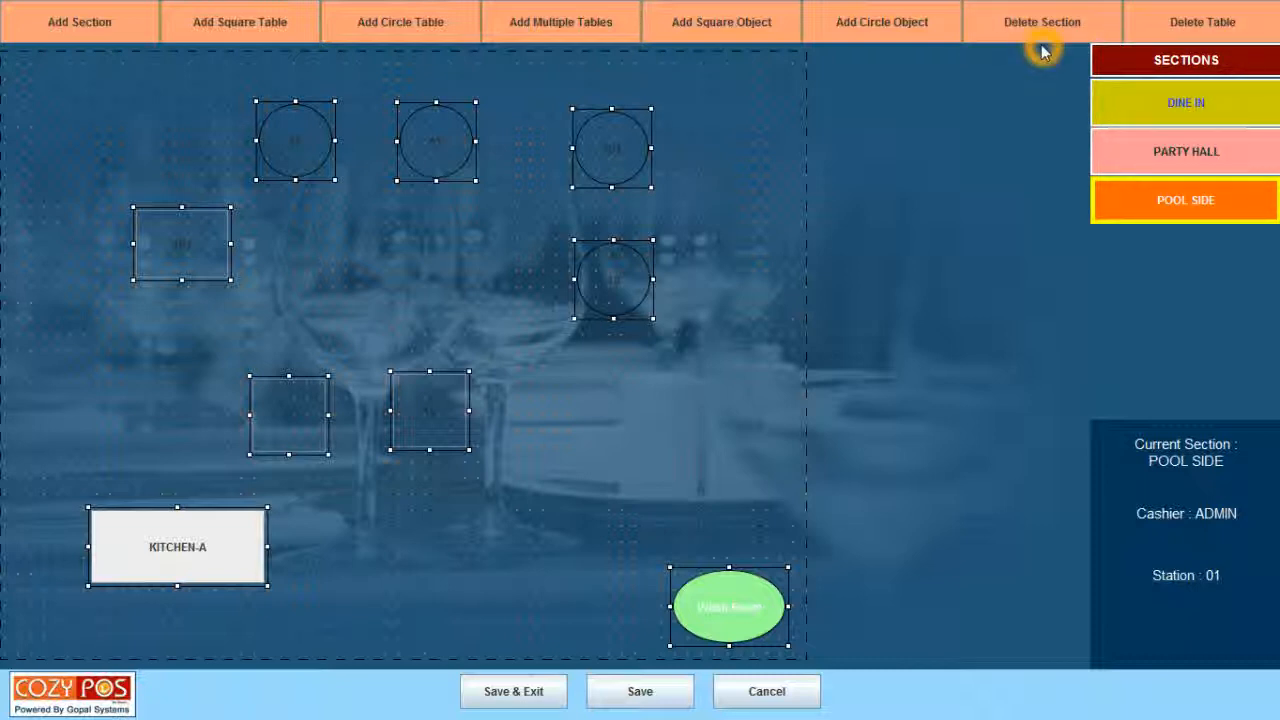
left_click(556, 632)
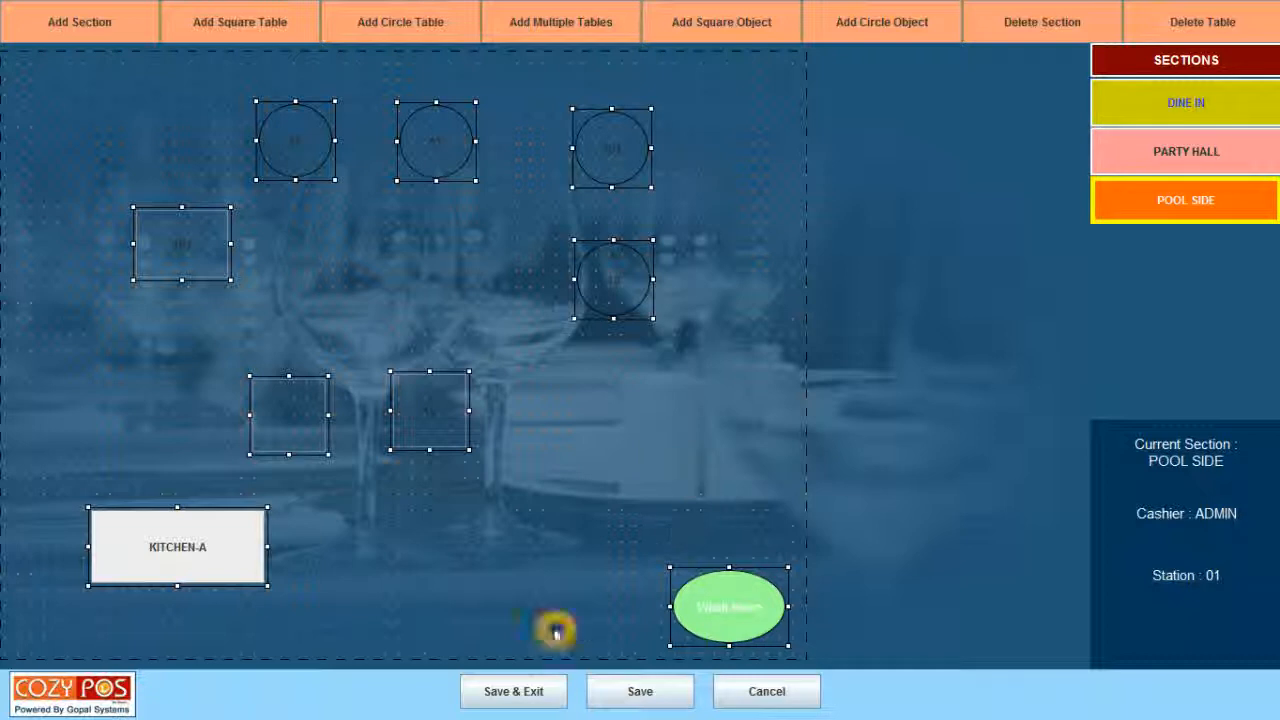
left_click(585, 691)
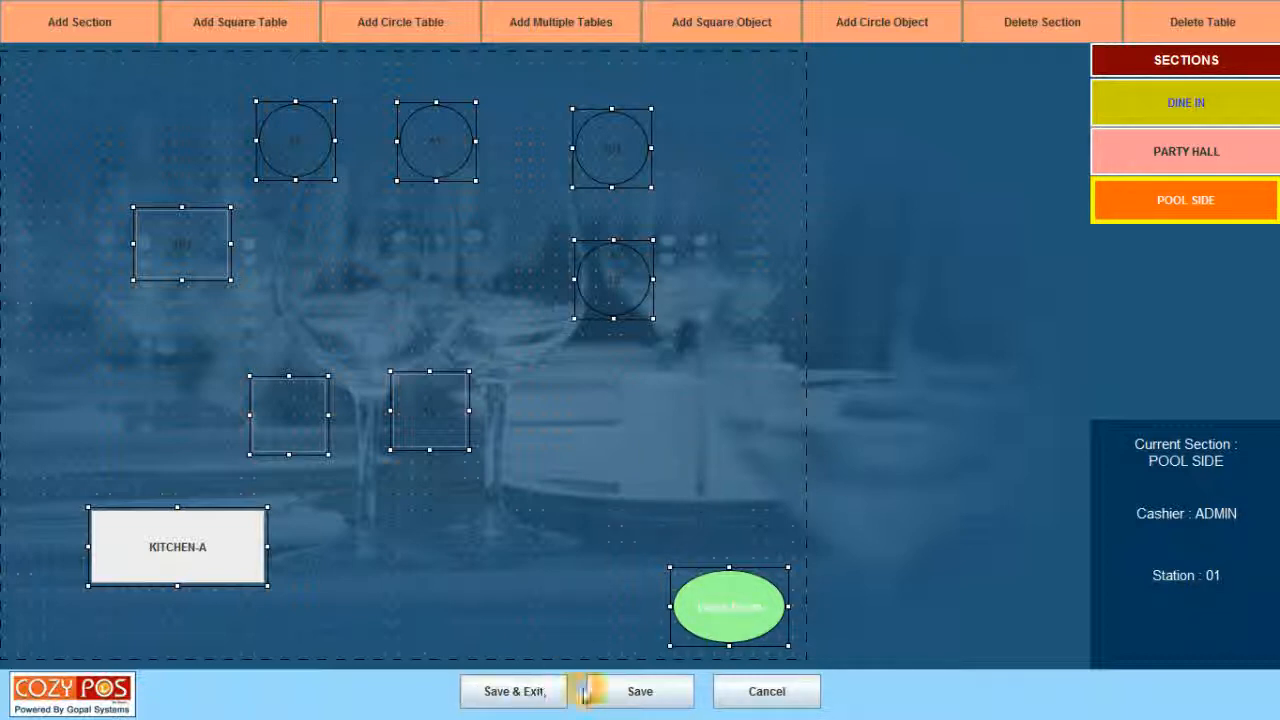